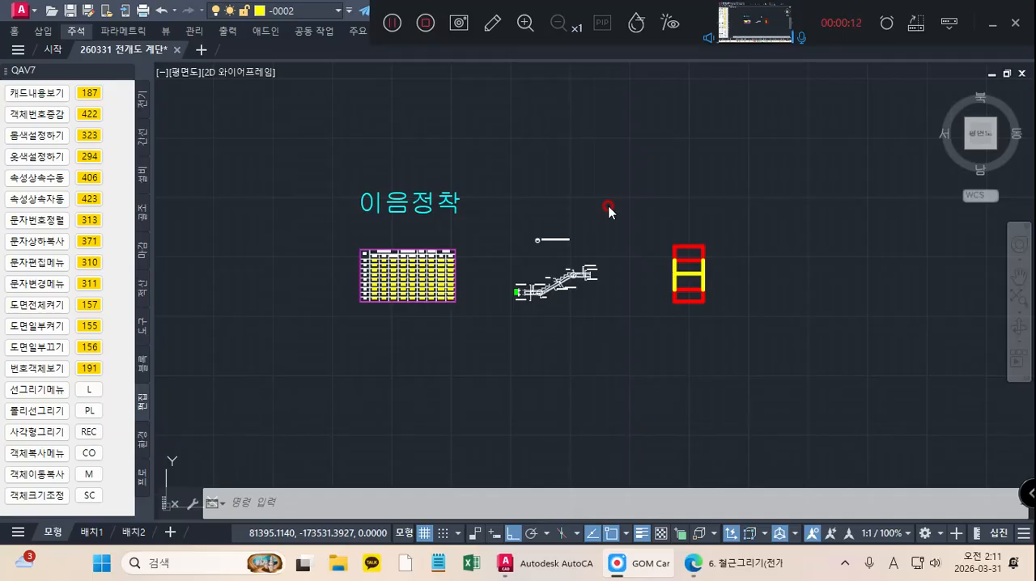
Step: Locate staircase SS1 in the floor plan and examine its two red landing outlines
{"action": "scroll", "coordinate": [609, 210], "scroll_direction": "down", "scroll_amount": 8}
{"action": "mouse_move", "coordinate": [597, 213]}
{"action": "middle_mouse_down"}
{"action": "mouse_move", "coordinate": [597, 162]}
{"action": "mouse_move", "coordinate": [574, 329]}
{"action": "middle_mouse_up"}
{"action": "middle_click_drag", "start_coordinate": [583, 189], "coordinate": [559, 340]}
{"action": "mouse_move", "coordinate": [555, 217]}
{"action": "middle_mouse_down"}
{"action": "mouse_move", "coordinate": [530, 349]}
{"action": "mouse_move", "coordinate": [519, 340]}
{"action": "middle_mouse_up"}
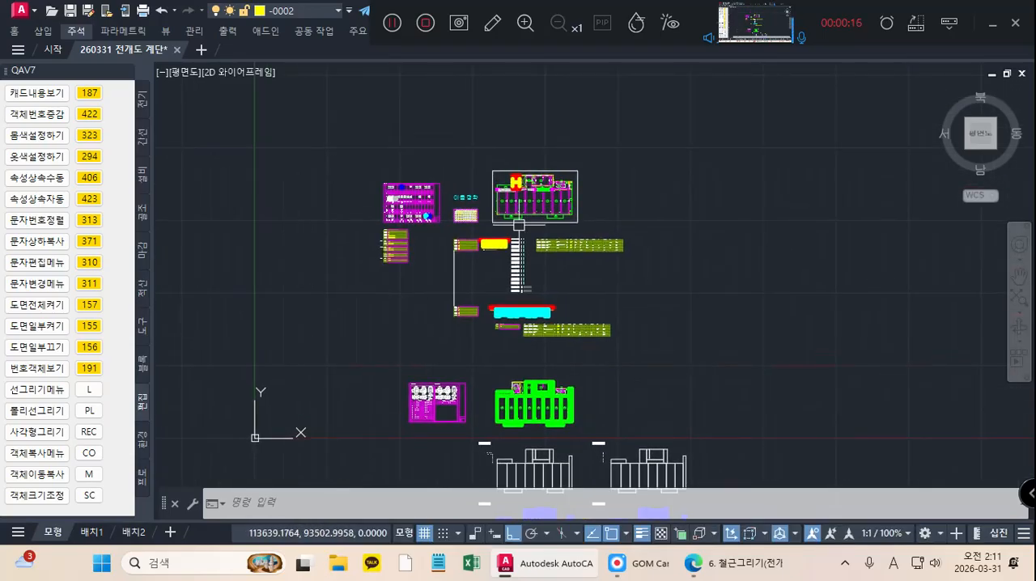
{"action": "scroll", "coordinate": [519, 225], "scroll_direction": "up", "scroll_amount": 8}
{"action": "middle_click_drag", "start_coordinate": [496, 197], "coordinate": [522, 214]}
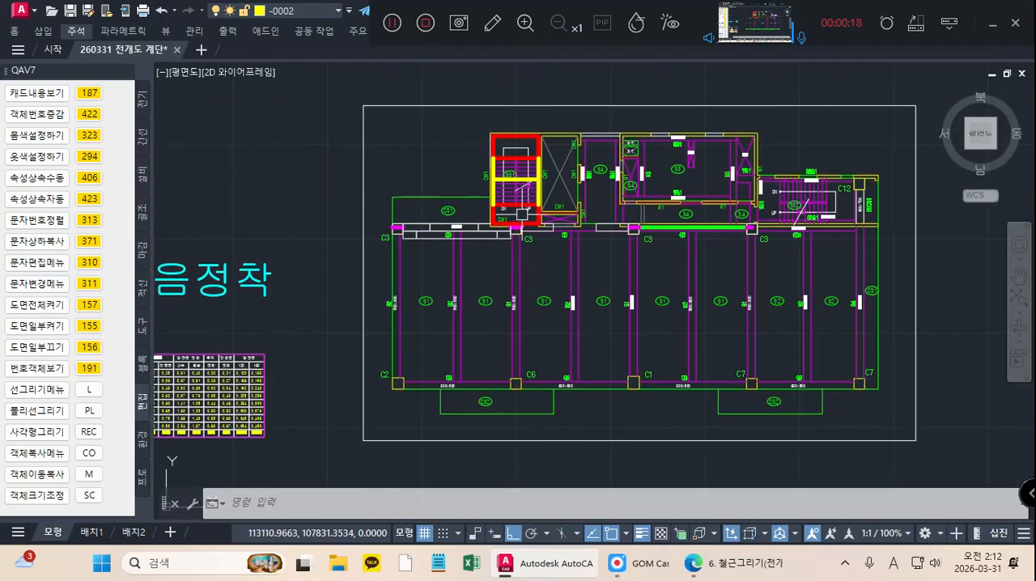
{"action": "scroll", "coordinate": [522, 214], "scroll_direction": "up", "scroll_amount": 3}
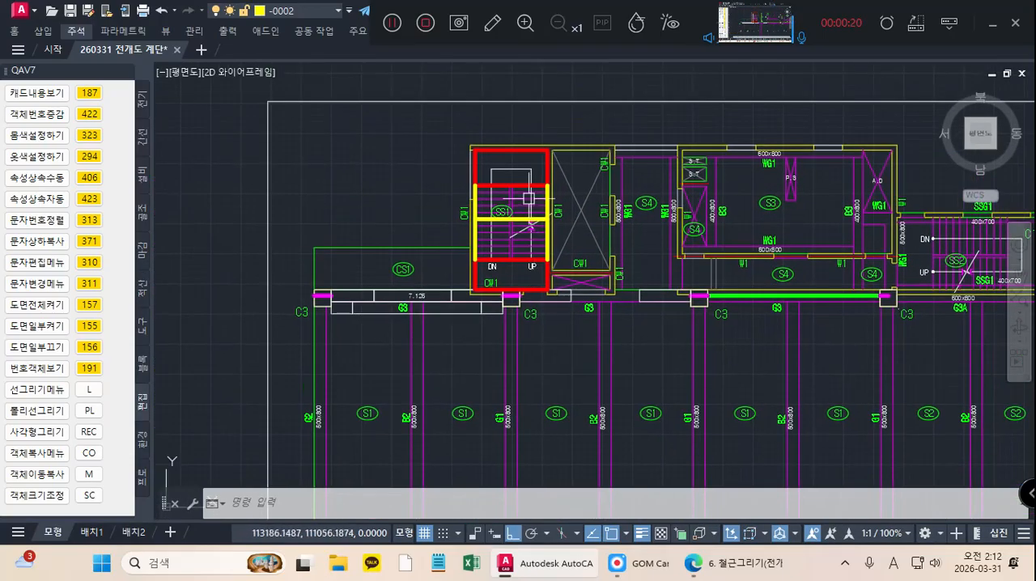
{"action": "scroll", "coordinate": [506, 148], "scroll_direction": "up", "scroll_amount": 2}
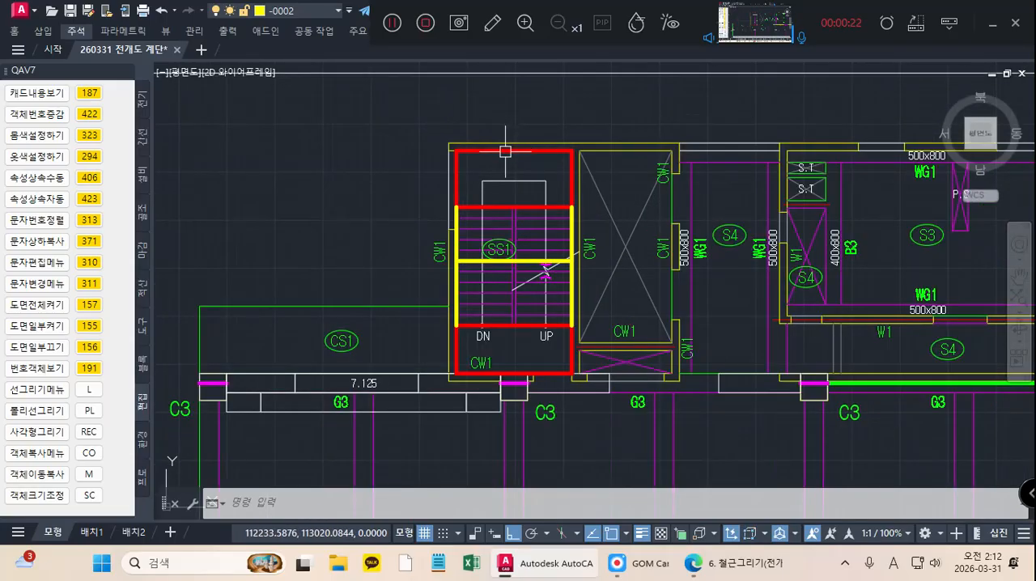
{"action": "left_click", "coordinate": [505, 152]}
{"action": "left_click", "coordinate": [505, 325]}
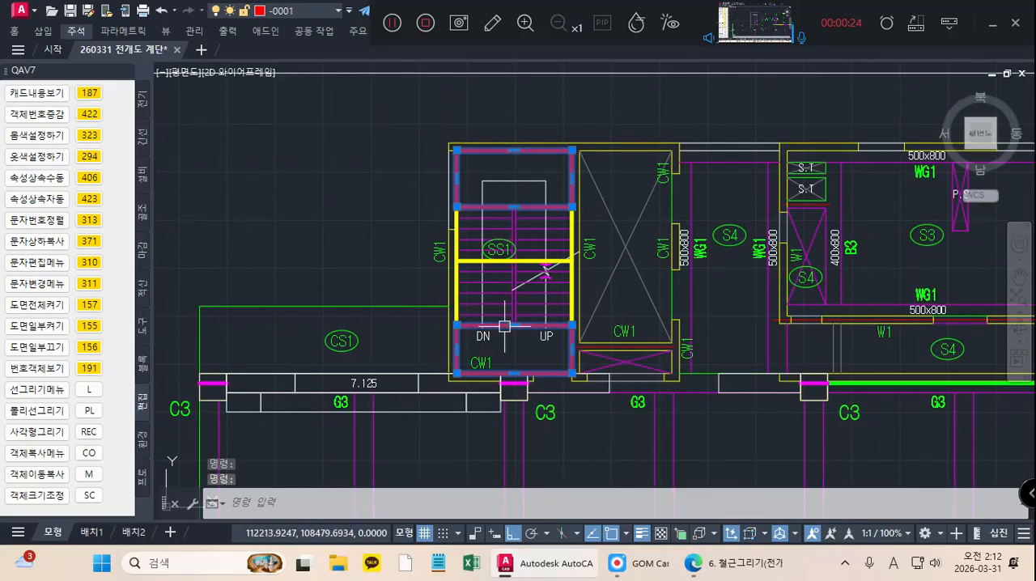
{"action": "key", "text": "Escape"}
{"action": "key", "text": "Escape"}
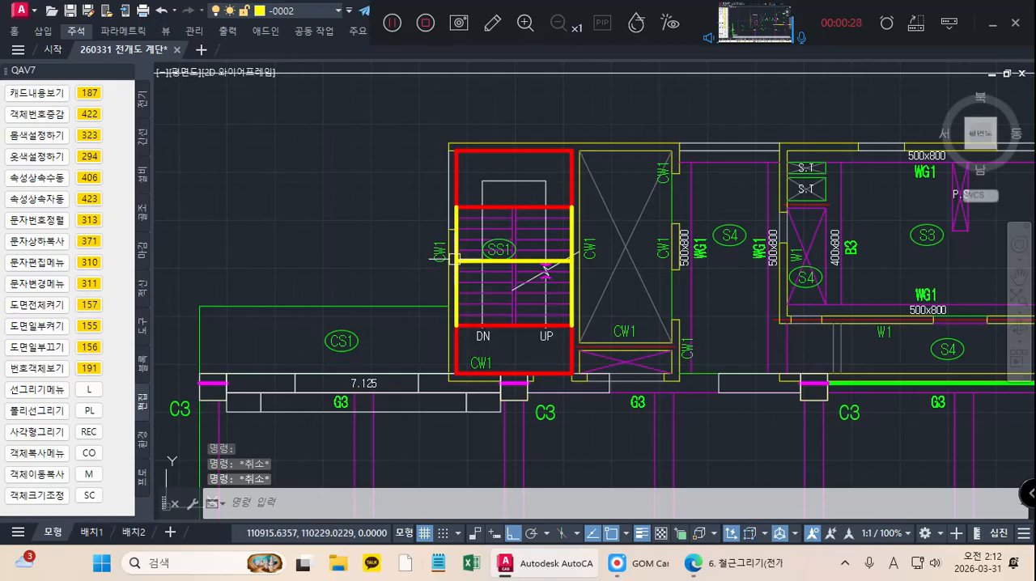
Step: Examine the yellow vertical edge line and horizontal middle line across the flights of staircase SS1
{"action": "scroll", "coordinate": [456, 259], "scroll_direction": "up", "scroll_amount": 2}
{"action": "scroll", "coordinate": [452, 260], "scroll_direction": "up", "scroll_amount": 2}
{"action": "left_click", "coordinate": [458, 247]}
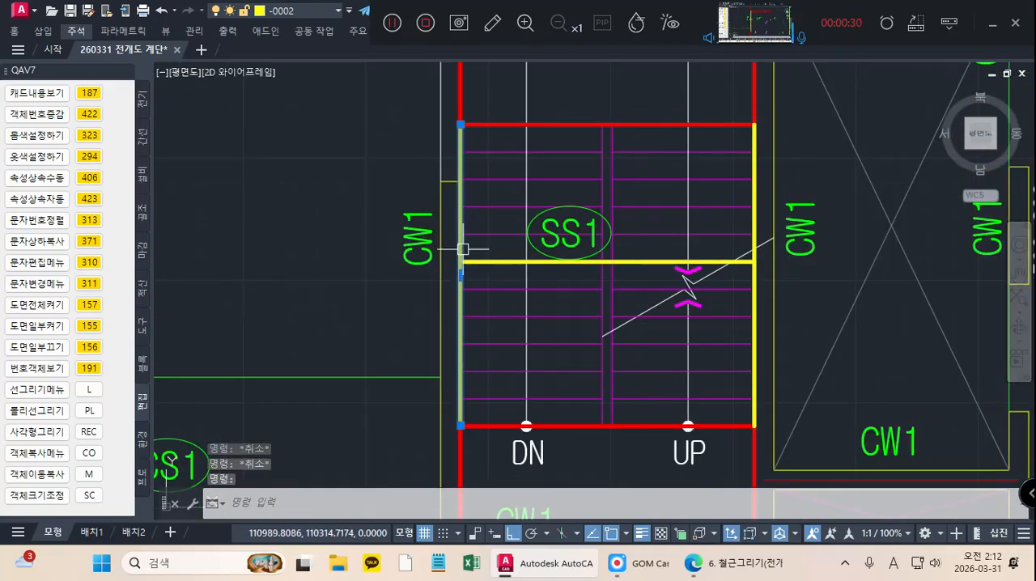
{"action": "left_click", "coordinate": [514, 261]}
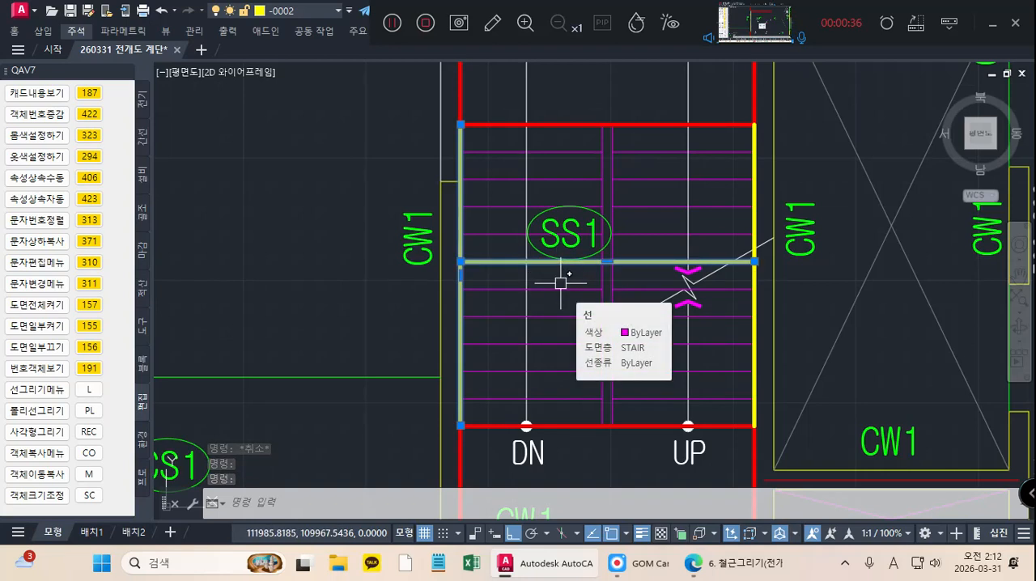
{"action": "key", "text": "Escape"}
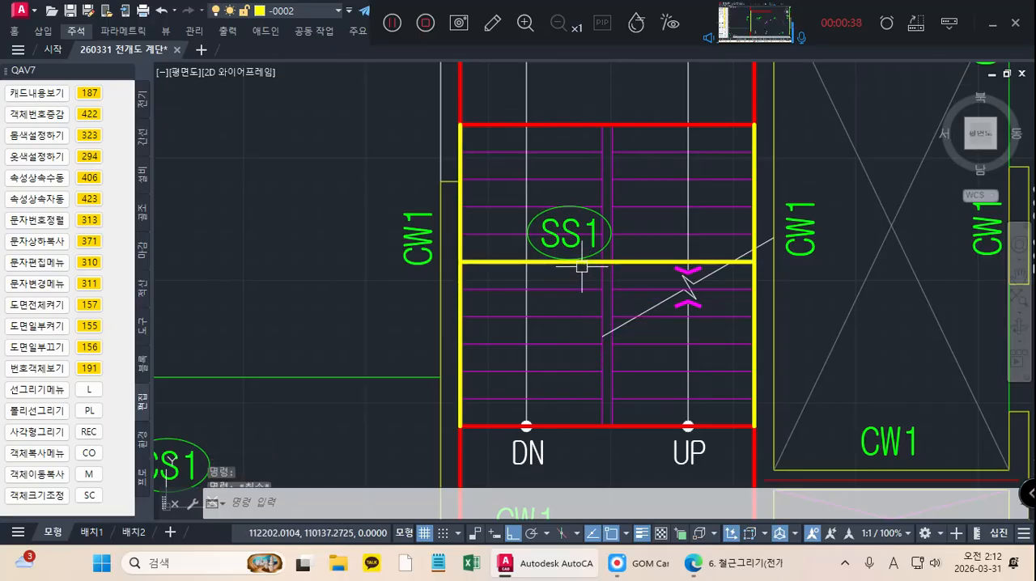
Step: On the separate stair outline, write the lengths of the yellow left edge and middle line with QAB
{"action": "scroll", "coordinate": [580, 268], "scroll_direction": "down", "scroll_amount": 2}
{"action": "scroll", "coordinate": [614, 279], "scroll_direction": "down", "scroll_amount": 2}
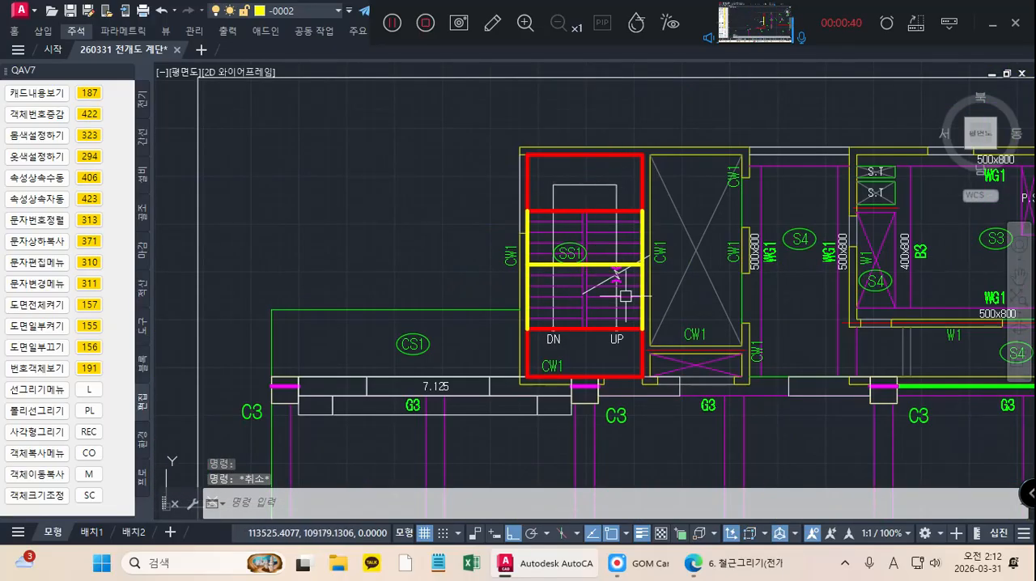
{"action": "scroll", "coordinate": [523, 163], "scroll_direction": "down", "scroll_amount": 4}
{"action": "scroll", "coordinate": [540, 163], "scroll_direction": "down", "scroll_amount": 4}
{"action": "middle_click_drag", "start_coordinate": [541, 217], "coordinate": [544, 141]}
{"action": "middle_click_drag", "start_coordinate": [551, 263], "coordinate": [559, 149]}
{"action": "scroll", "coordinate": [560, 154], "scroll_direction": "down", "scroll_amount": 2}
{"action": "middle_click_drag", "start_coordinate": [564, 320], "coordinate": [564, 135]}
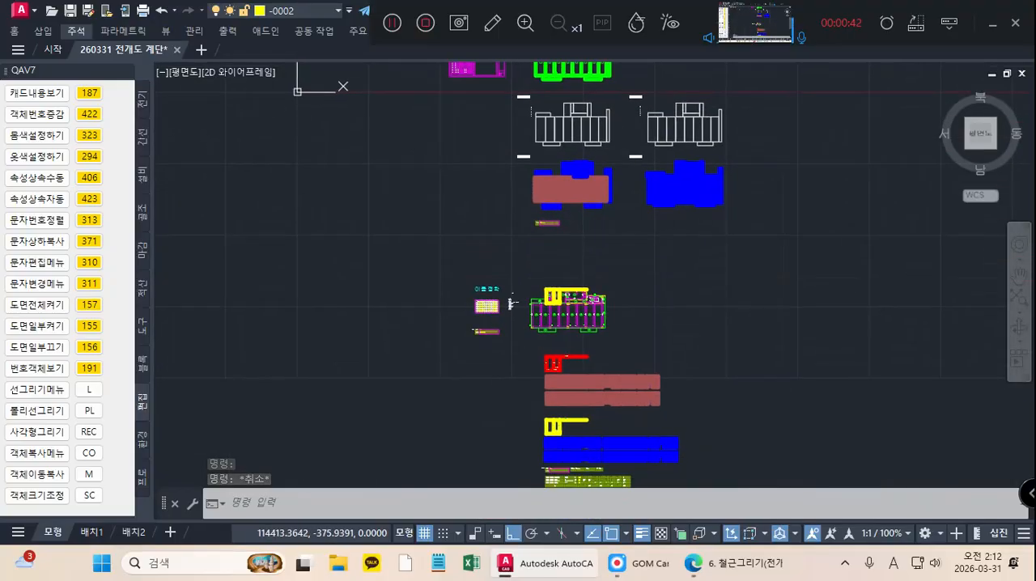
{"action": "middle_click_drag", "start_coordinate": [581, 356], "coordinate": [572, 158]}
{"action": "mouse_move", "coordinate": [542, 353]}
{"action": "middle_mouse_down"}
{"action": "mouse_move", "coordinate": [529, 223]}
{"action": "mouse_move", "coordinate": [500, 167]}
{"action": "mouse_move", "coordinate": [425, 165]}
{"action": "middle_mouse_up"}
{"action": "scroll", "coordinate": [530, 219], "scroll_direction": "up", "scroll_amount": 6}
{"action": "scroll", "coordinate": [470, 228], "scroll_direction": "up", "scroll_amount": 2}
{"action": "scroll", "coordinate": [500, 168], "scroll_direction": "up", "scroll_amount": 2}
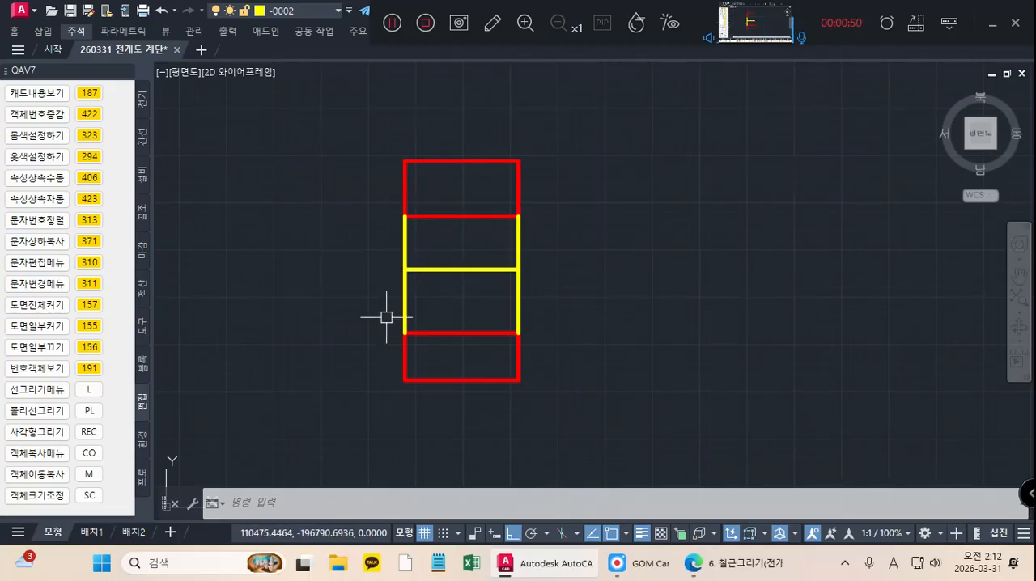
{"action": "type", "text": "QAB"}
{"action": "key", "text": "Return"}
{"action": "left_click", "coordinate": [481, 314]}
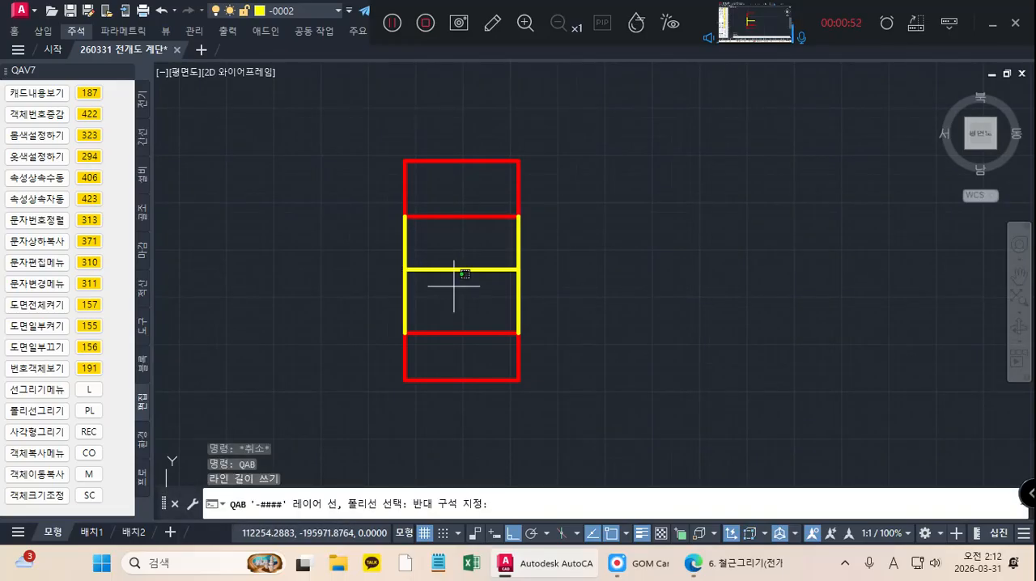
{"action": "left_click", "coordinate": [349, 251]}
{"action": "key", "text": "Return"}
{"action": "scroll", "coordinate": [451, 266], "scroll_direction": "up", "scroll_amount": 4}
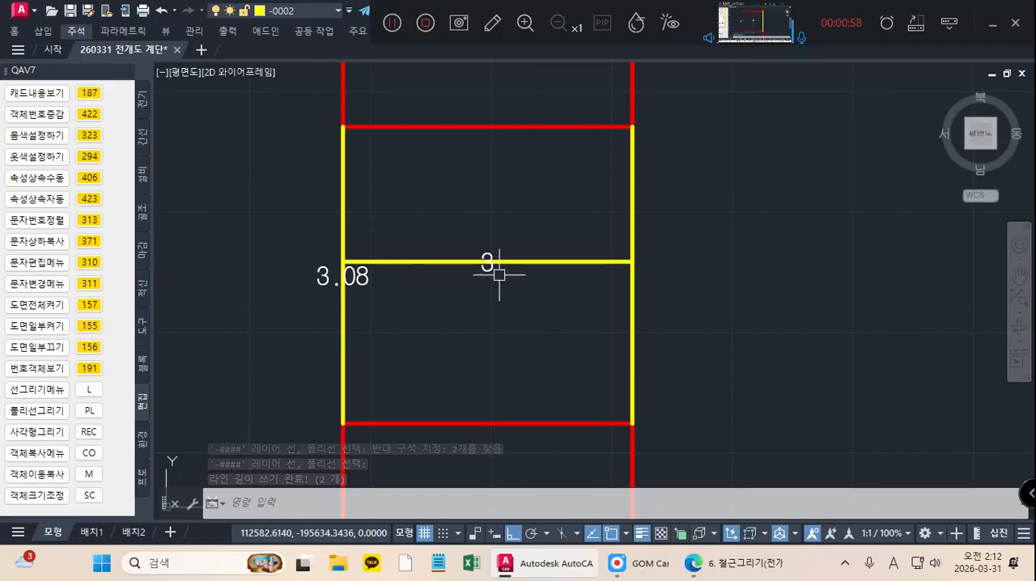
{"action": "scroll", "coordinate": [446, 267], "scroll_direction": "down", "scroll_amount": 2}
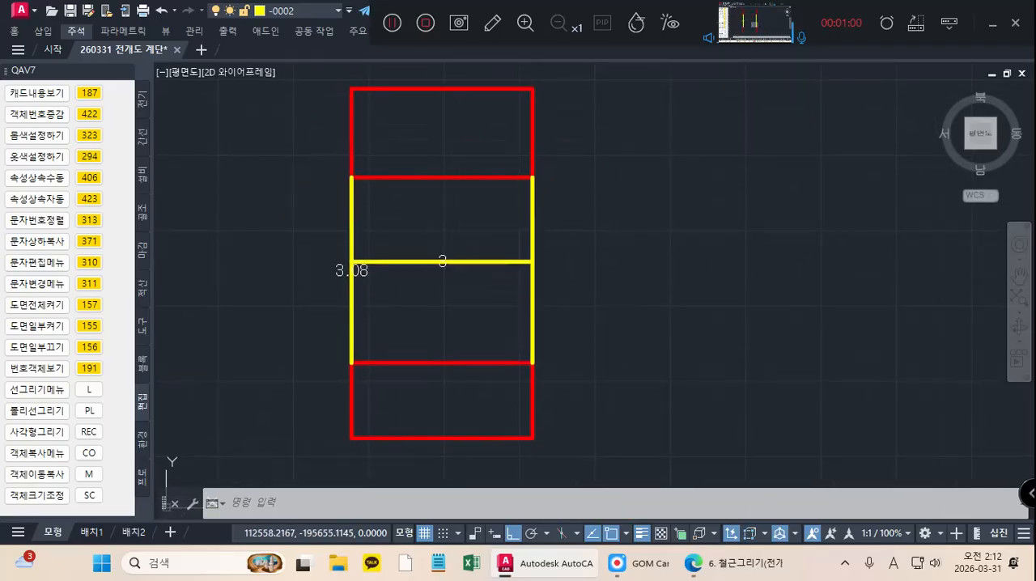
Step: Draw a numeric box 3080 wide and 4200 high beside the stair outline, level with the upper landing's lower edge
{"action": "middle_click_drag", "start_coordinate": [449, 269], "coordinate": [446, 281]}
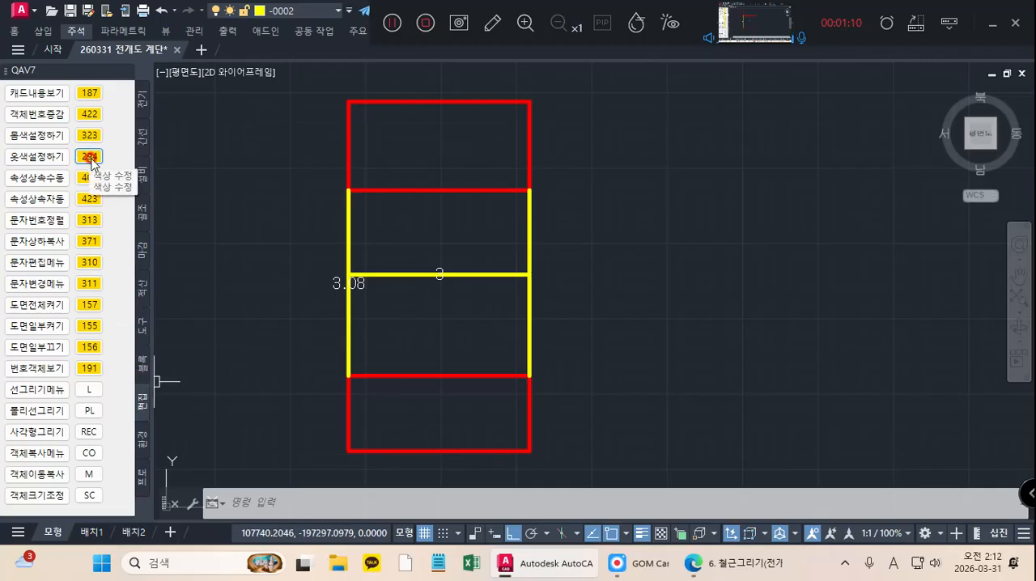
{"action": "left_click", "coordinate": [142, 213]}
{"action": "left_click", "coordinate": [89, 157]}
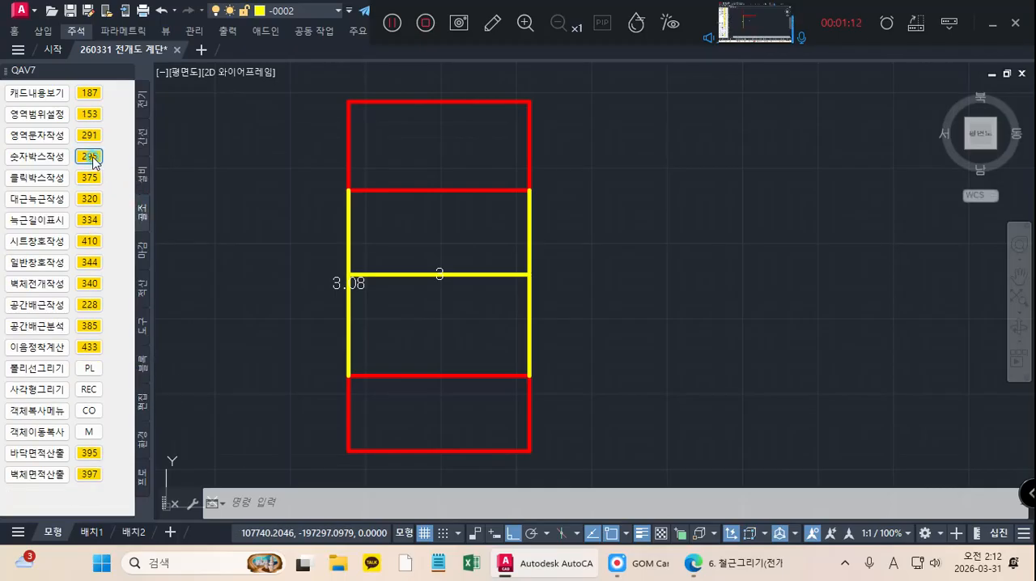
{"action": "left_click", "coordinate": [590, 191]}
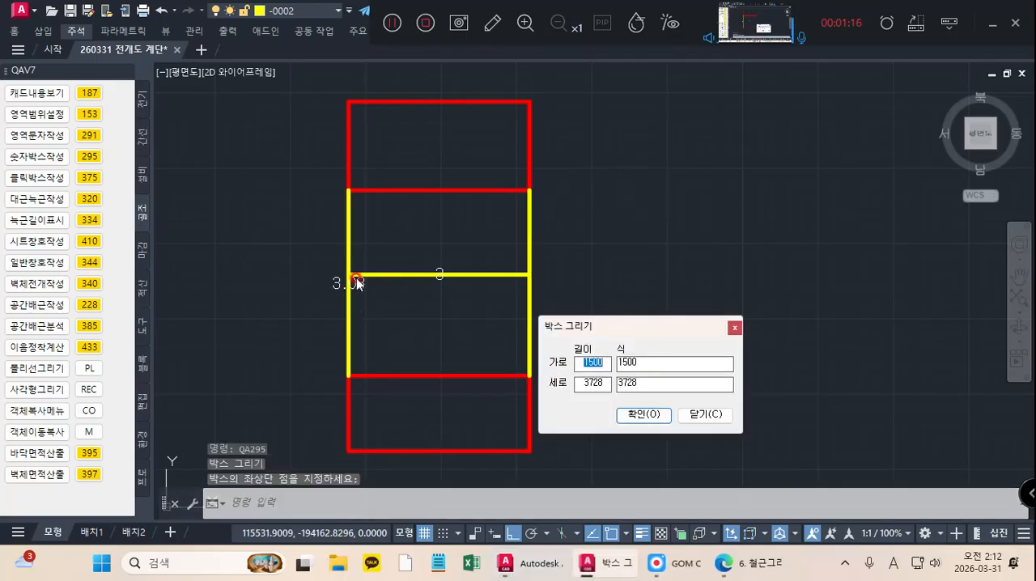
{"action": "double_click", "coordinate": [634, 362]}
{"action": "type", "text": "308"}
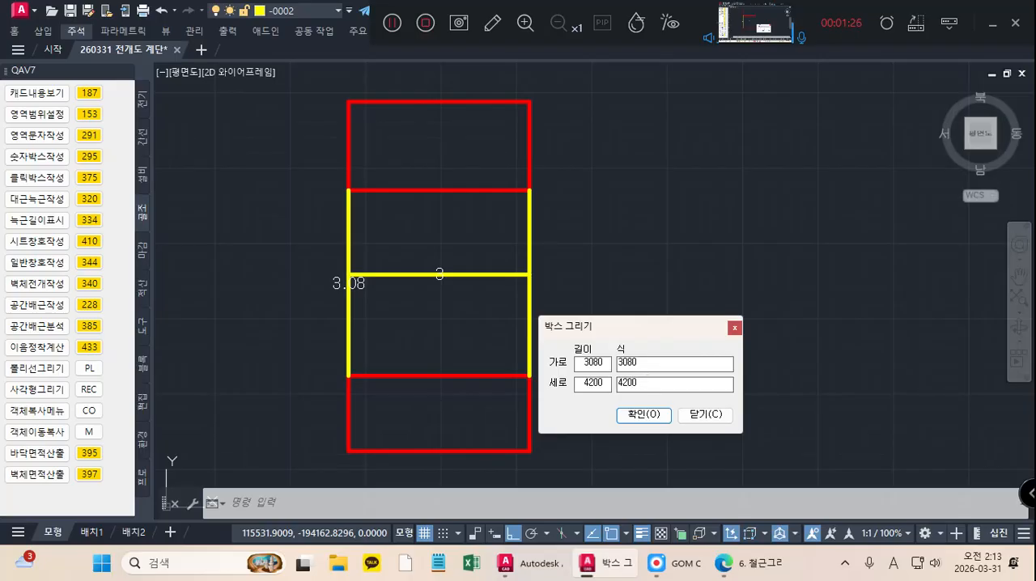
{"action": "left_click", "coordinate": [649, 412]}
Step: Draw a polyline from the box's lower-left corner to its right edge's midpoint and back to the upper-left corner
{"action": "middle_click_drag", "start_coordinate": [663, 417], "coordinate": [604, 376]}
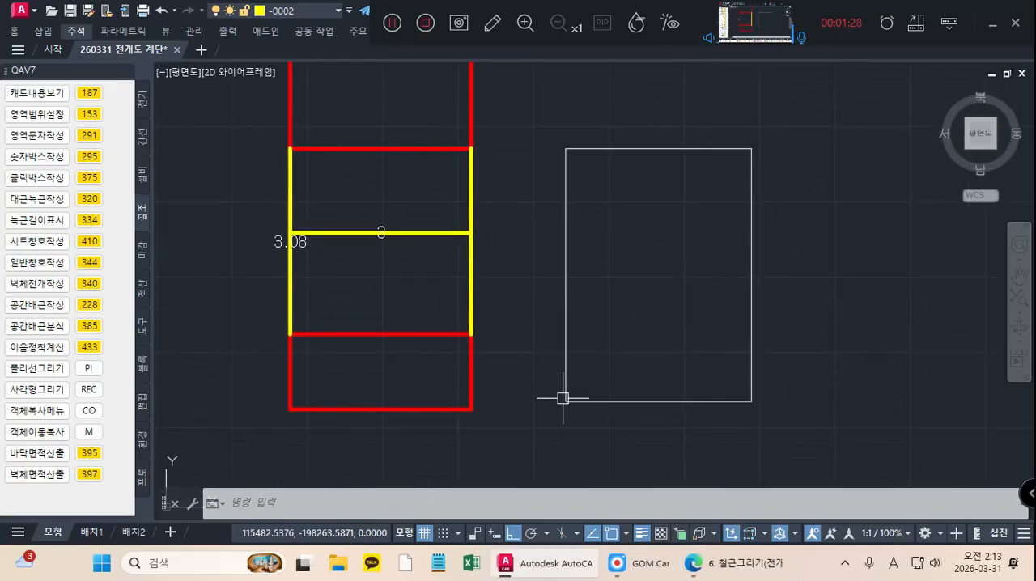
{"action": "left_click", "coordinate": [89, 367]}
{"action": "left_click", "coordinate": [566, 401]}
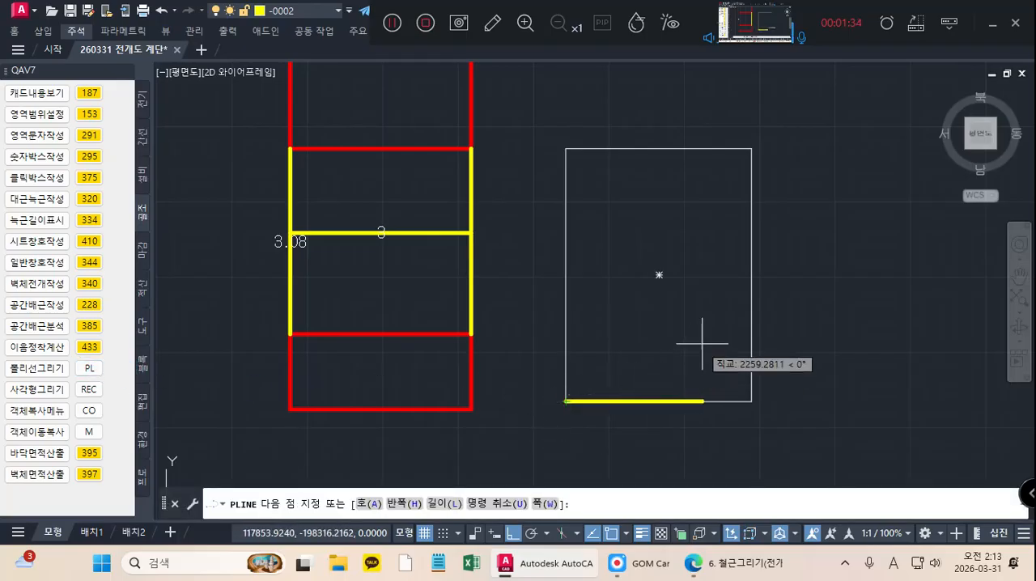
{"action": "left_click", "coordinate": [751, 275]}
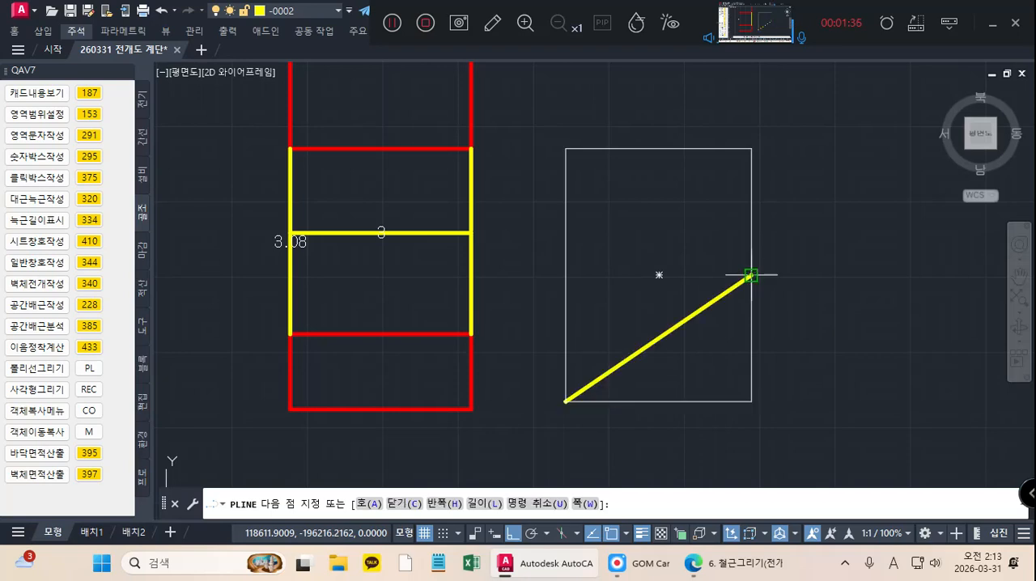
{"action": "left_click", "coordinate": [566, 148]}
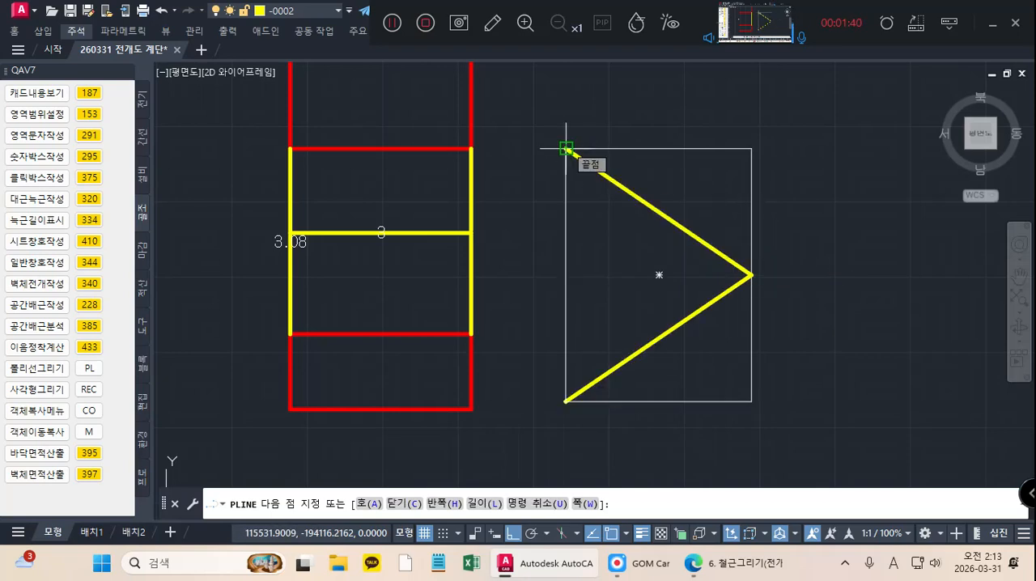
{"action": "key", "text": "Return"}
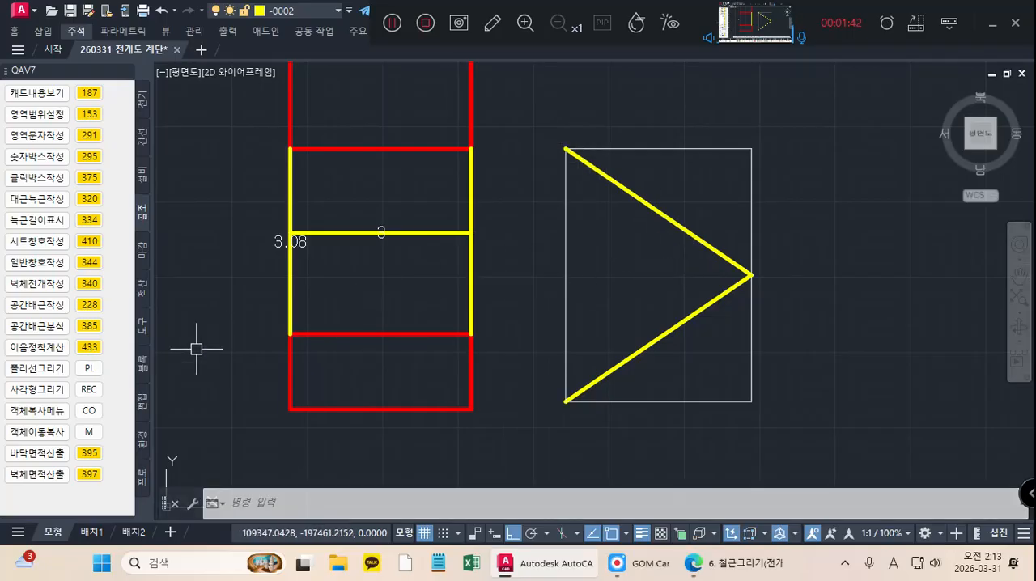
Step: Write the lengths of the two diagonal polyline segments inside the box with QAB
{"action": "type", "text": "QAB '-####' 레이어 선, 폴리선 선택:"}
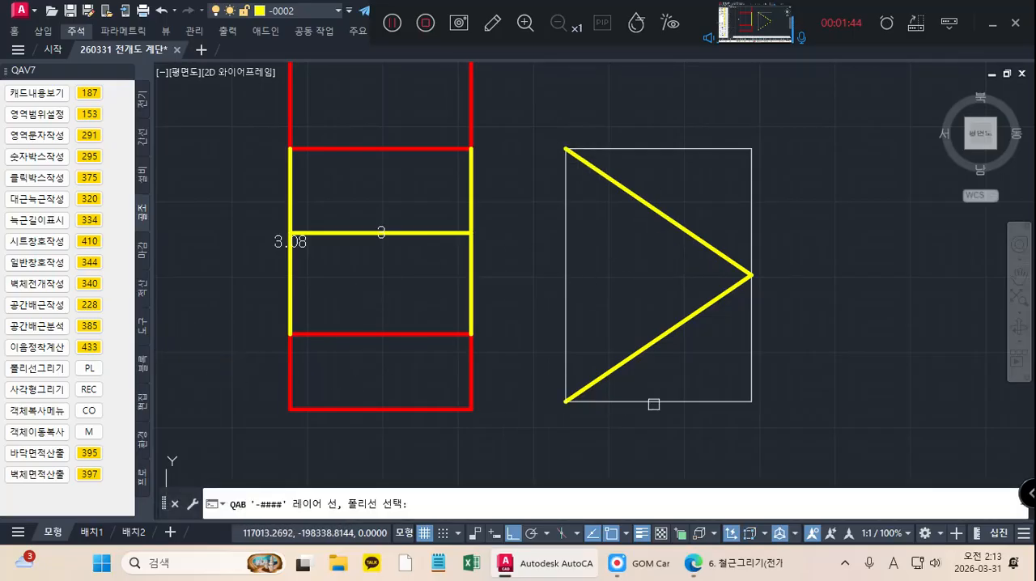
{"action": "left_click", "coordinate": [689, 354]}
{"action": "left_click", "coordinate": [675, 189]}
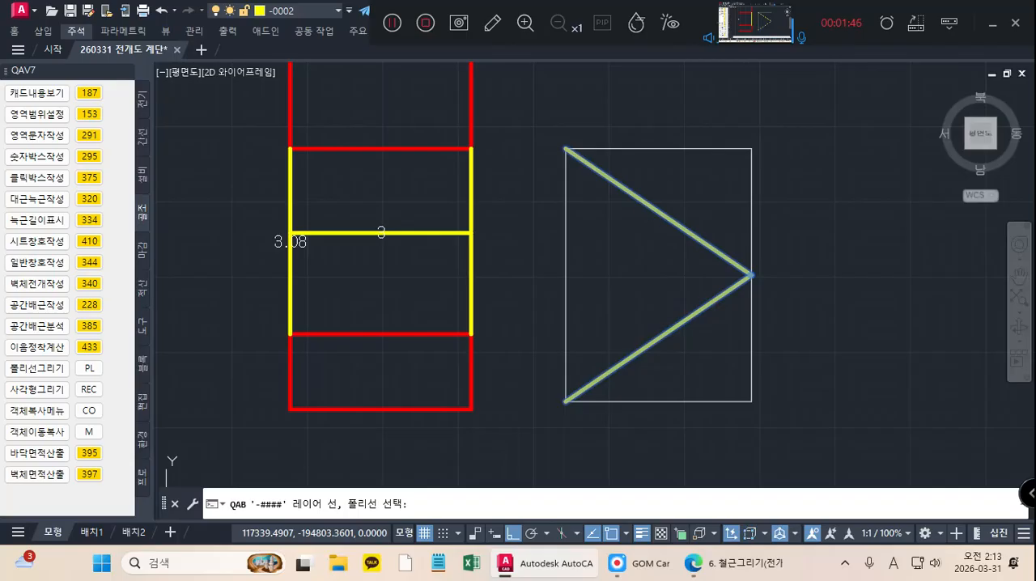
{"action": "key", "text": "Return"}
{"action": "scroll", "coordinate": [670, 339], "scroll_direction": "up", "scroll_amount": 2}
{"action": "scroll", "coordinate": [671, 339], "scroll_direction": "down", "scroll_amount": 2}
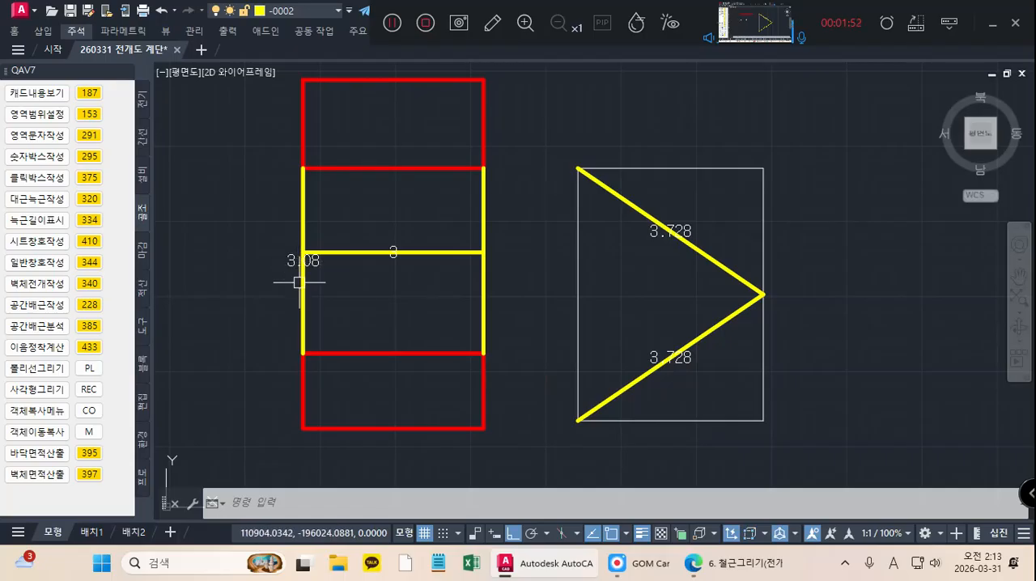
Step: Compare the labelled plan lengths of the stair outline with the sloped lengths in the box
{"action": "mouse_move", "coordinate": [298, 283]}
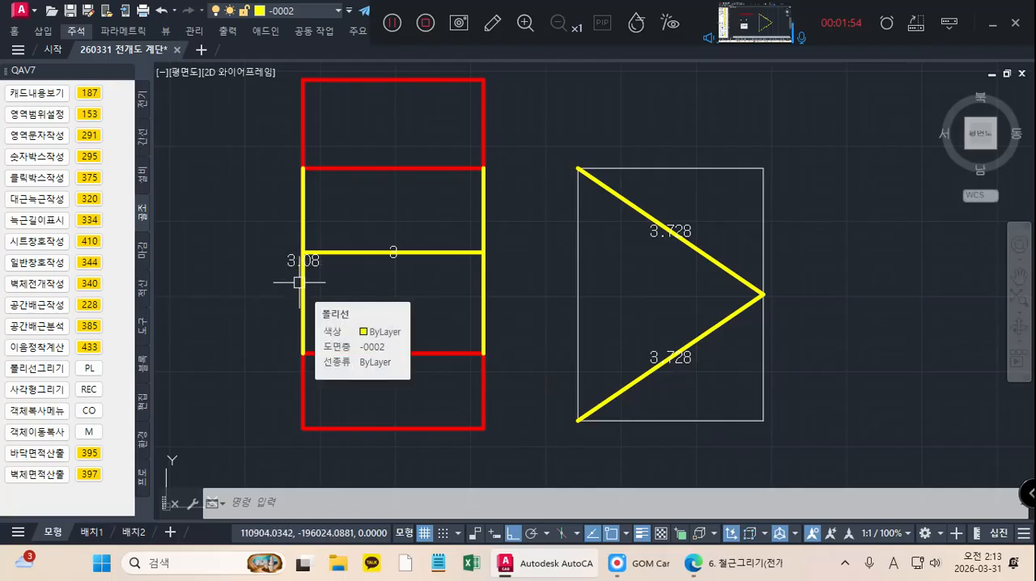
{"action": "scroll", "coordinate": [298, 283], "scroll_direction": "up", "scroll_amount": 2}
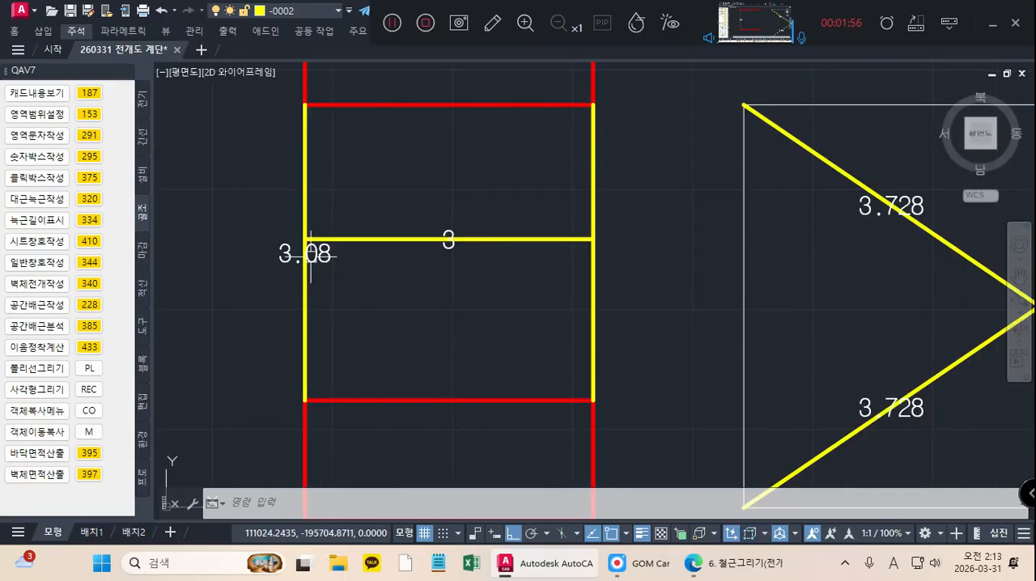
{"action": "scroll", "coordinate": [316, 256], "scroll_direction": "down", "scroll_amount": 2}
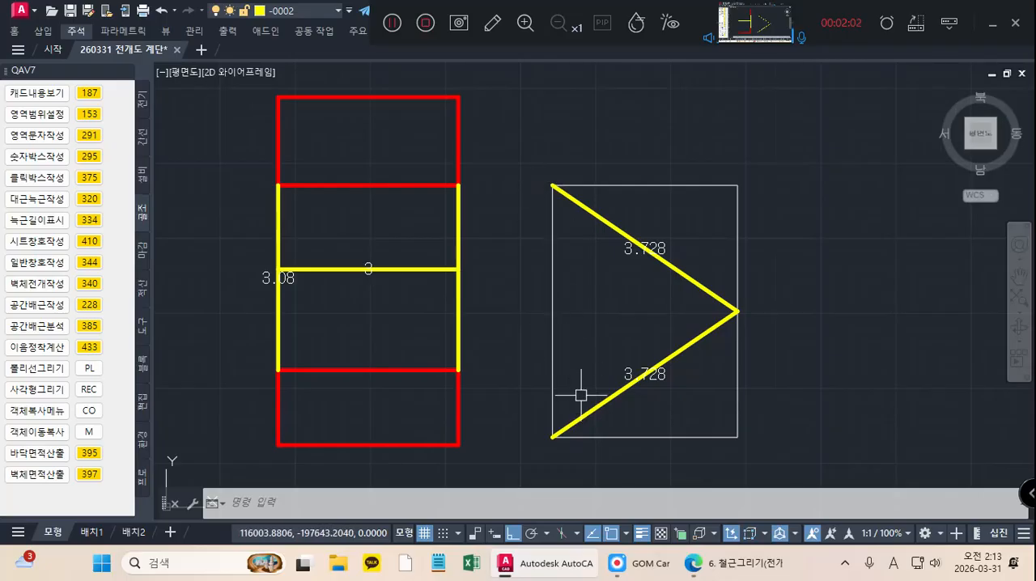
{"action": "scroll", "coordinate": [634, 383], "scroll_direction": "up", "scroll_amount": 2}
{"action": "middle_click_drag", "start_coordinate": [550, 357], "coordinate": [631, 361]}
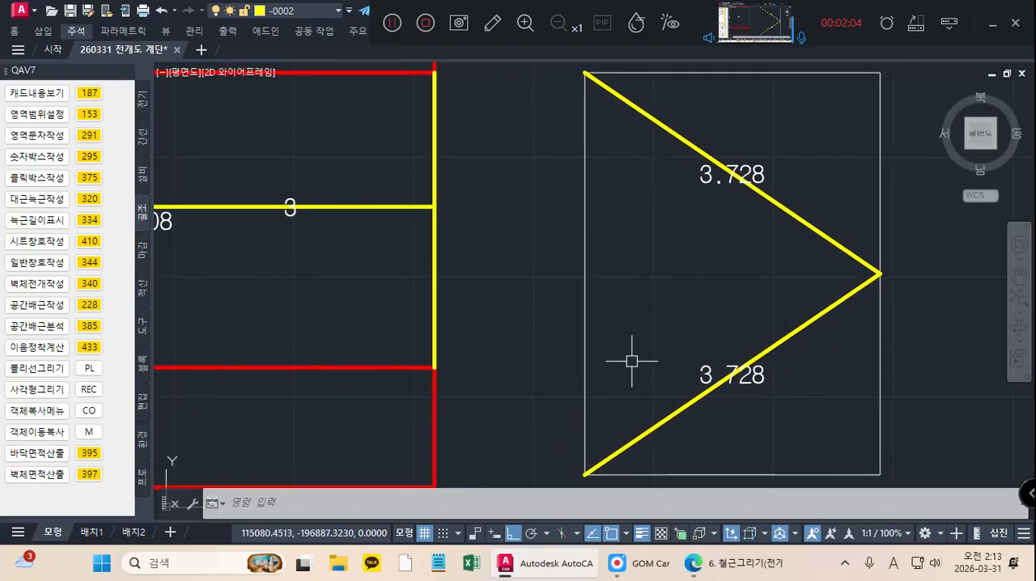
{"action": "middle_click_drag", "start_coordinate": [219, 246], "coordinate": [322, 256]}
{"action": "middle_click_drag", "start_coordinate": [712, 321], "coordinate": [568, 279]}
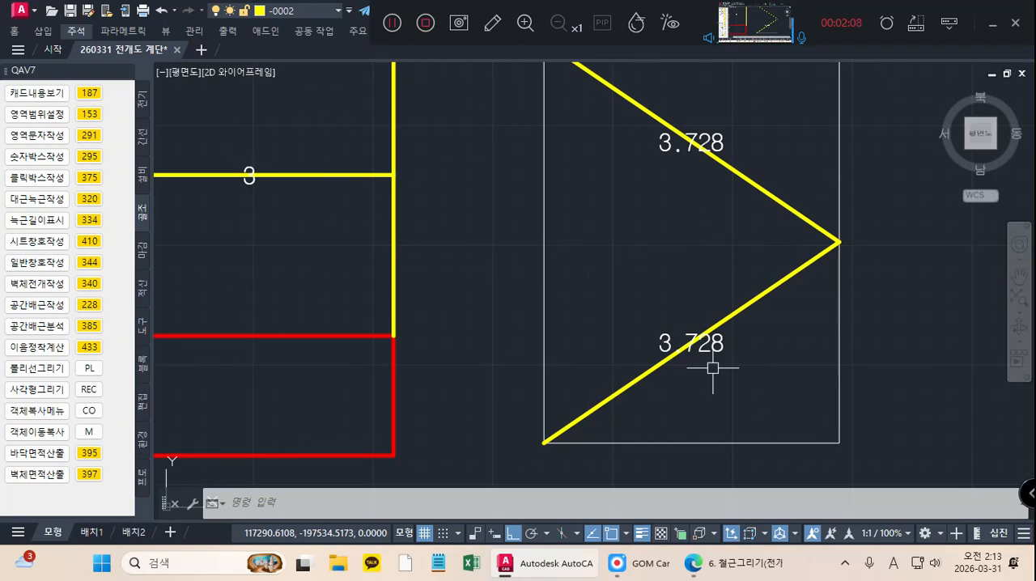
{"action": "scroll", "coordinate": [735, 357], "scroll_direction": "down", "scroll_amount": 2}
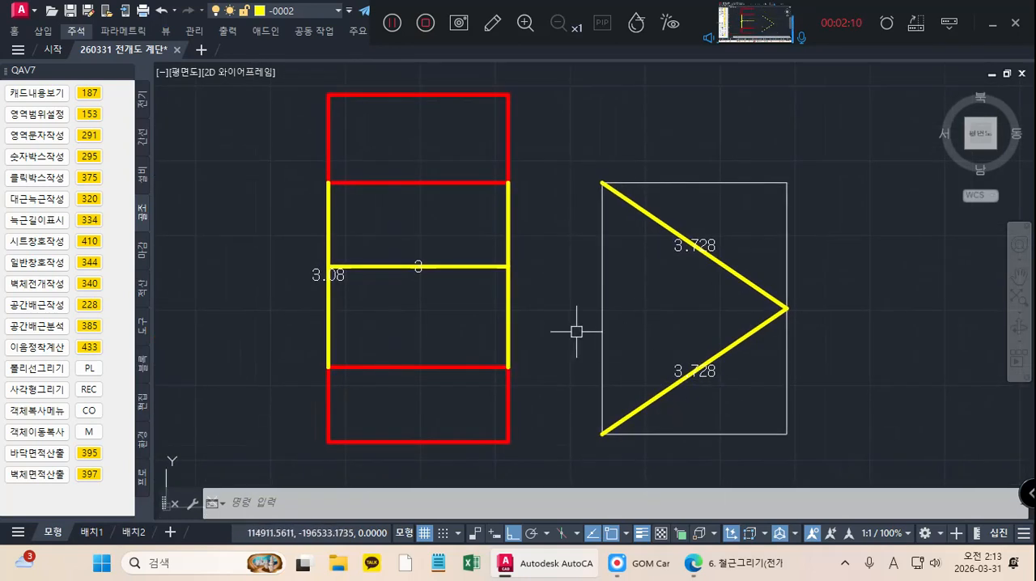
{"action": "mouse_move", "coordinate": [530, 275]}
{"action": "middle_mouse_down"}
{"action": "mouse_move", "coordinate": [534, 261]}
{"action": "mouse_move", "coordinate": [547, 286]}
{"action": "middle_mouse_up"}
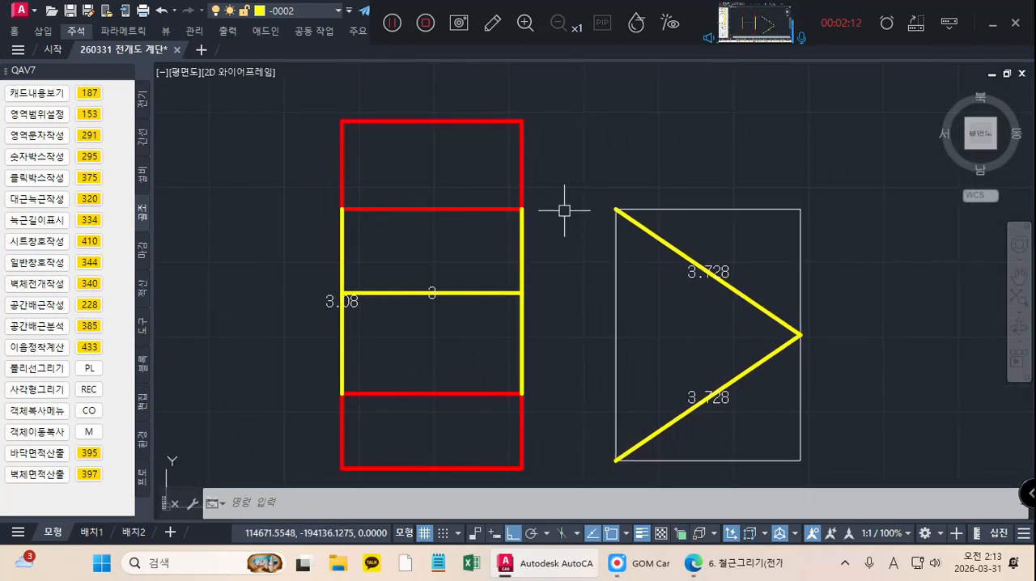
Step: Copy the stair outline's upper red landing rectangle horizontally to empty space beyond the box with the diagonals, about 9580 mm away
{"action": "left_click", "coordinate": [562, 173]}
{"action": "left_click", "coordinate": [289, 98]}
{"action": "right_click", "coordinate": [207, 178]}
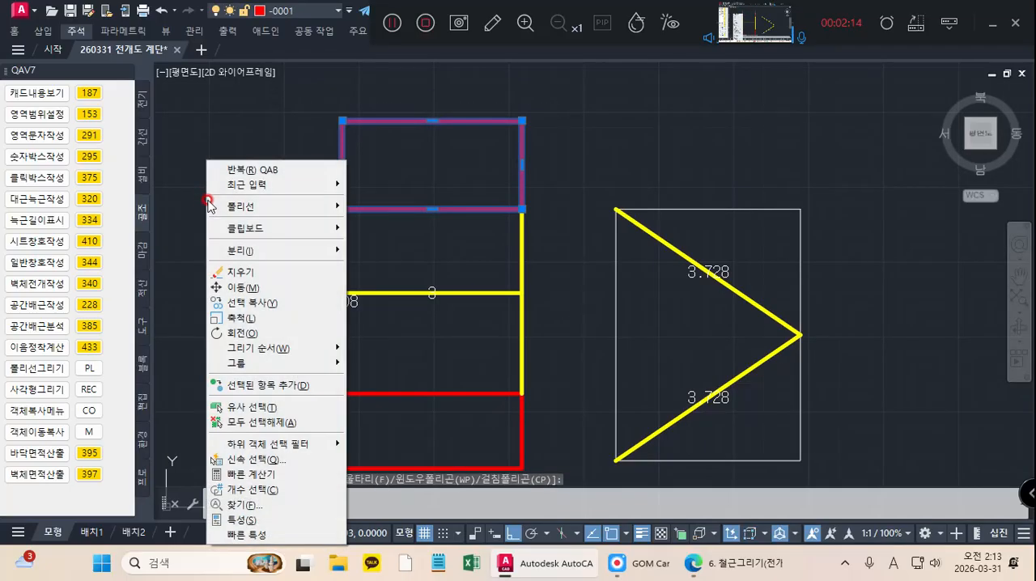
{"action": "left_click", "coordinate": [244, 303]}
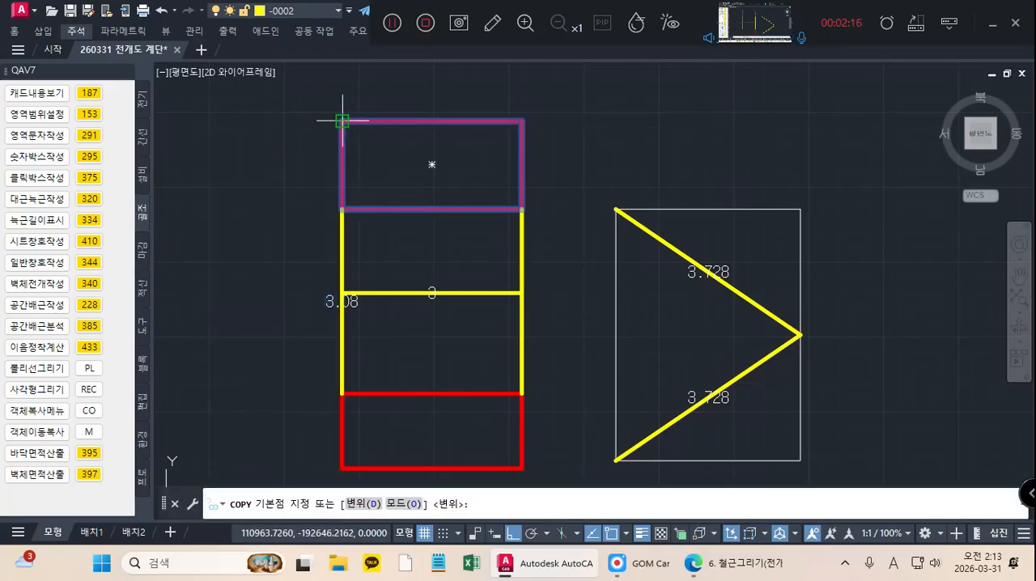
{"action": "left_click", "coordinate": [343, 121]}
{"action": "scroll", "coordinate": [475, 146], "scroll_direction": "down", "scroll_amount": 2}
{"action": "middle_click_drag", "start_coordinate": [475, 146], "coordinate": [326, 152]}
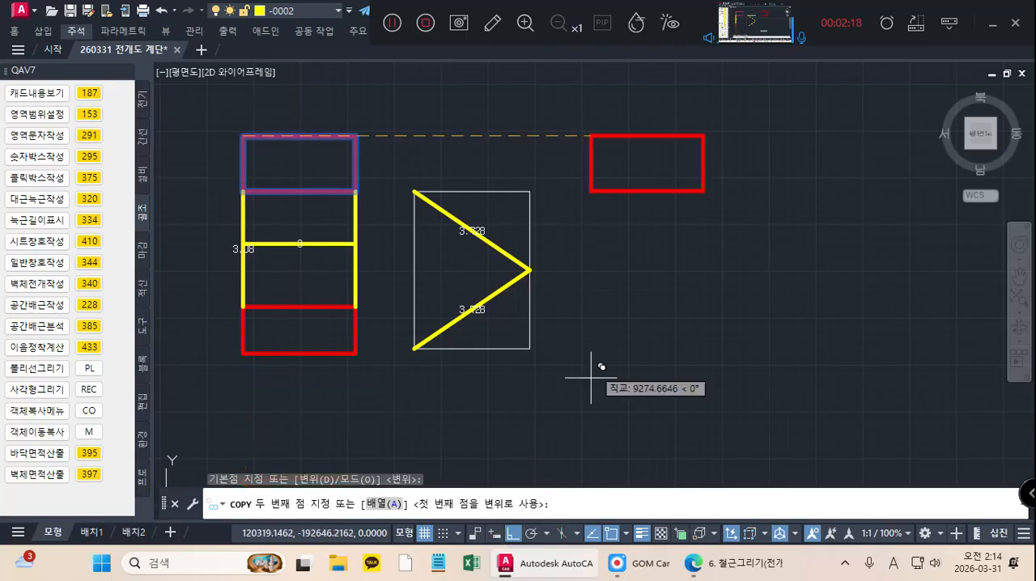
{"action": "left_click", "coordinate": [605, 191]}
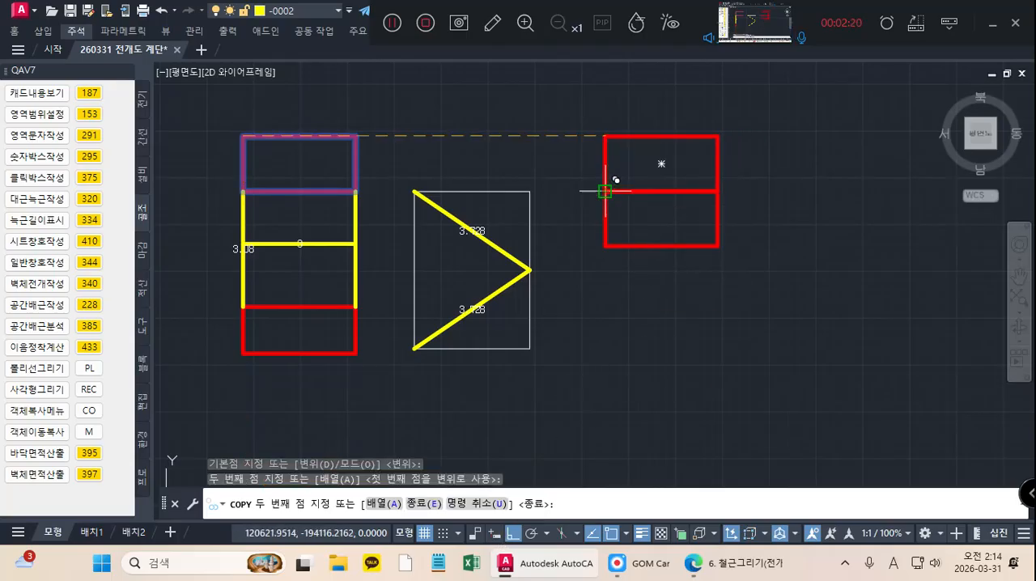
{"action": "key", "text": "Escape"}
Step: Draw a numeric box 1500 wide and 3728 high below the copied landing, aligned with its left edge
{"action": "scroll", "coordinate": [558, 234], "scroll_direction": "up", "scroll_amount": 2}
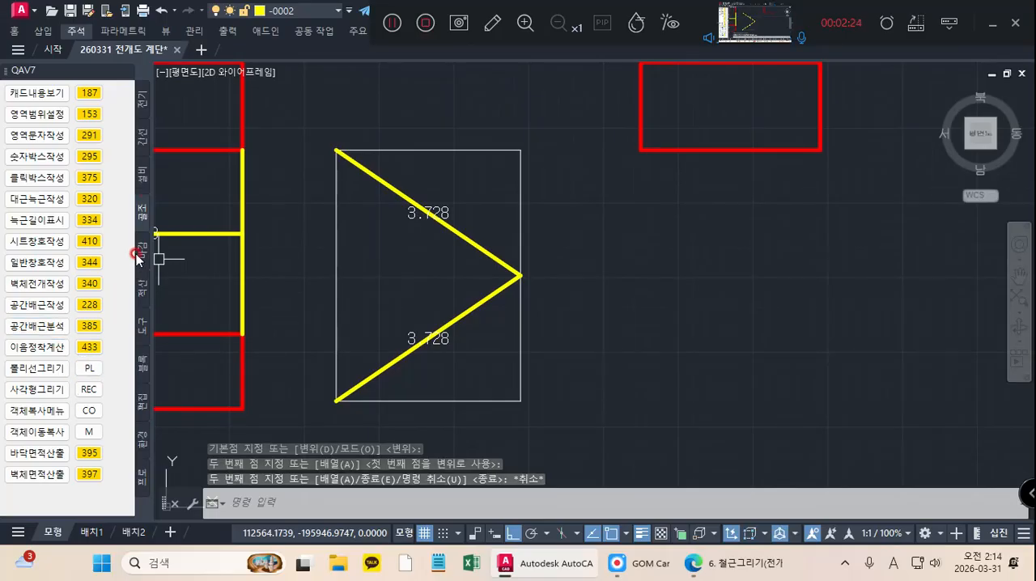
{"action": "left_click", "coordinate": [89, 157]}
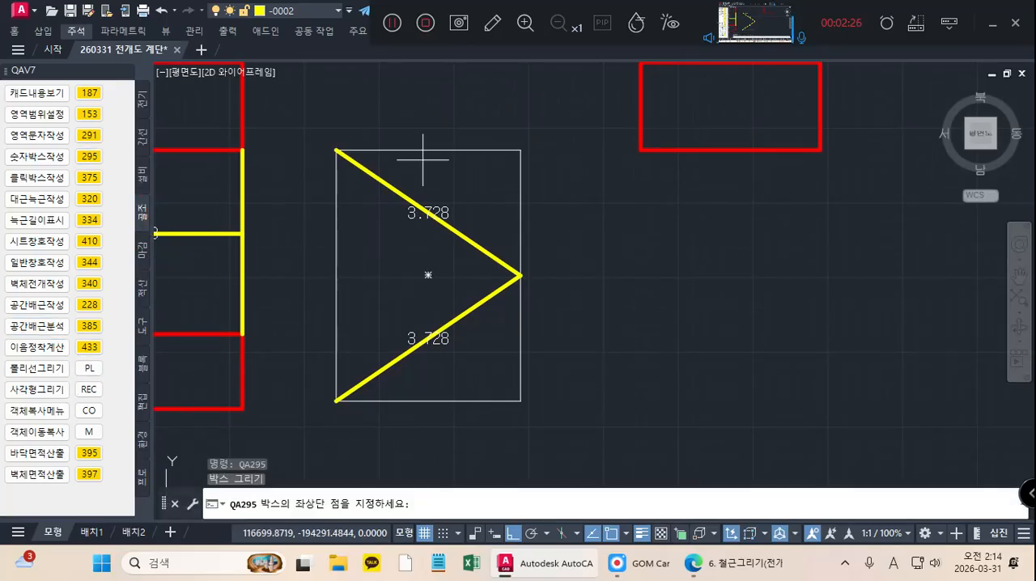
{"action": "left_click", "coordinate": [629, 271]}
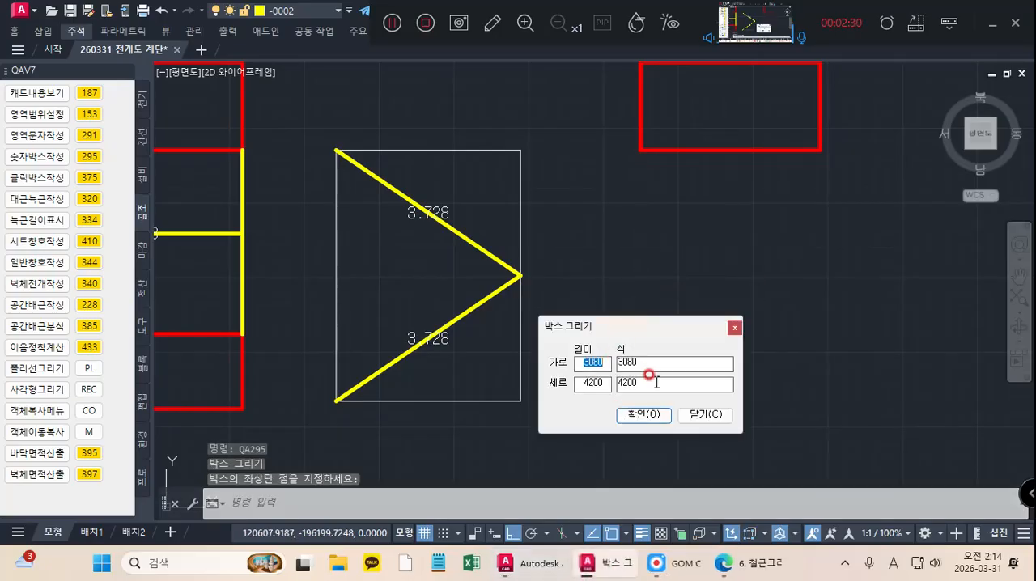
{"action": "double_click", "coordinate": [648, 363]}
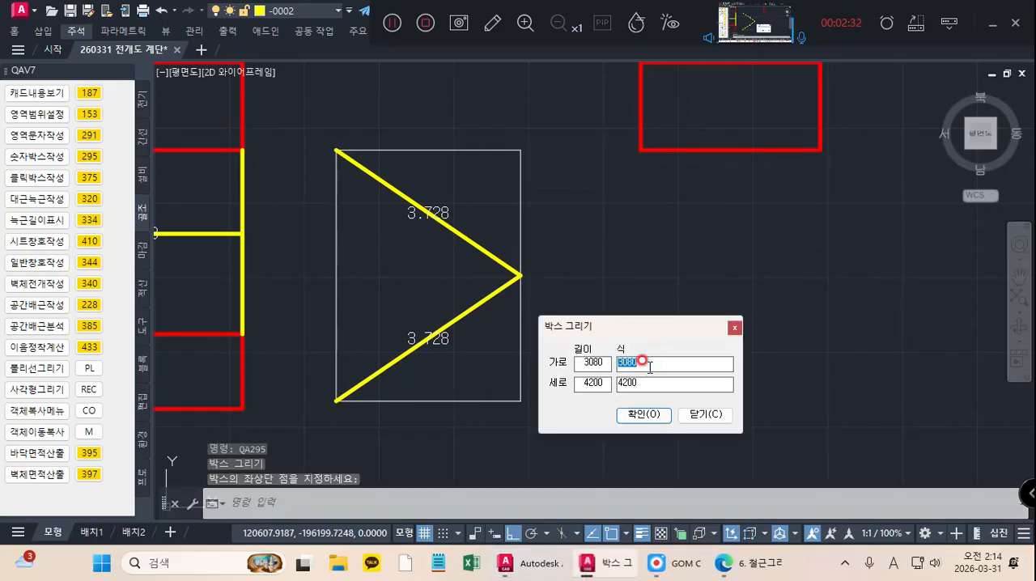
{"action": "type", "text": "1500"}
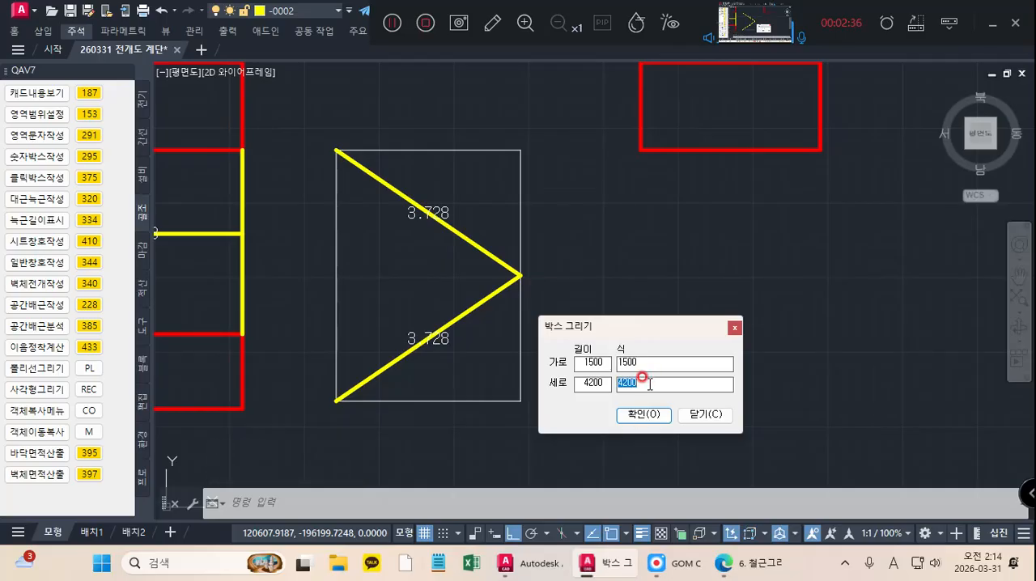
{"action": "type", "text": "3728"}
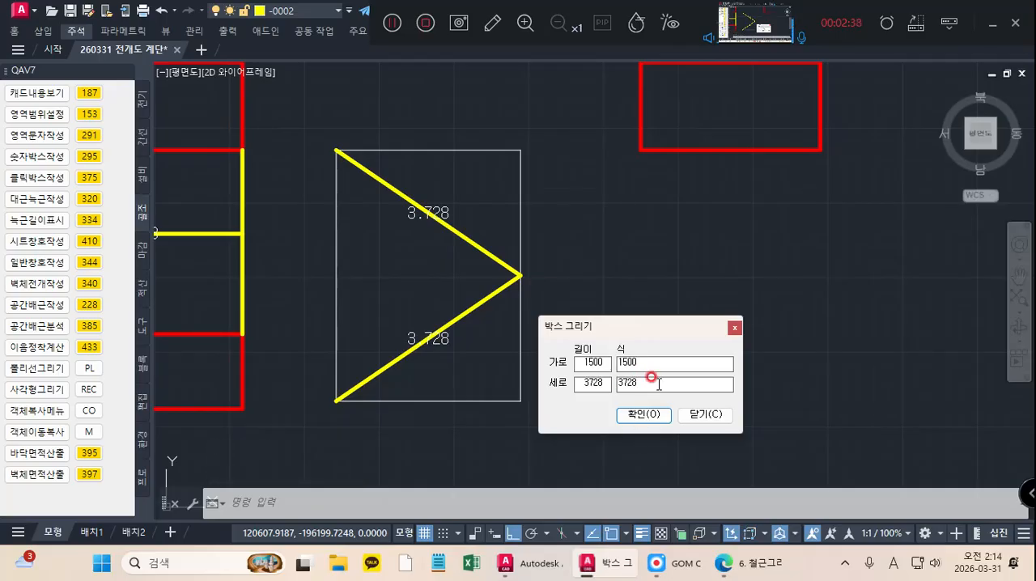
{"action": "left_click", "coordinate": [649, 413]}
Step: Copy the 1500 by 3728 flight box horizontally about 2430 mm to the right to form the second flight
{"action": "scroll", "coordinate": [658, 235], "scroll_direction": "down", "scroll_amount": 4}
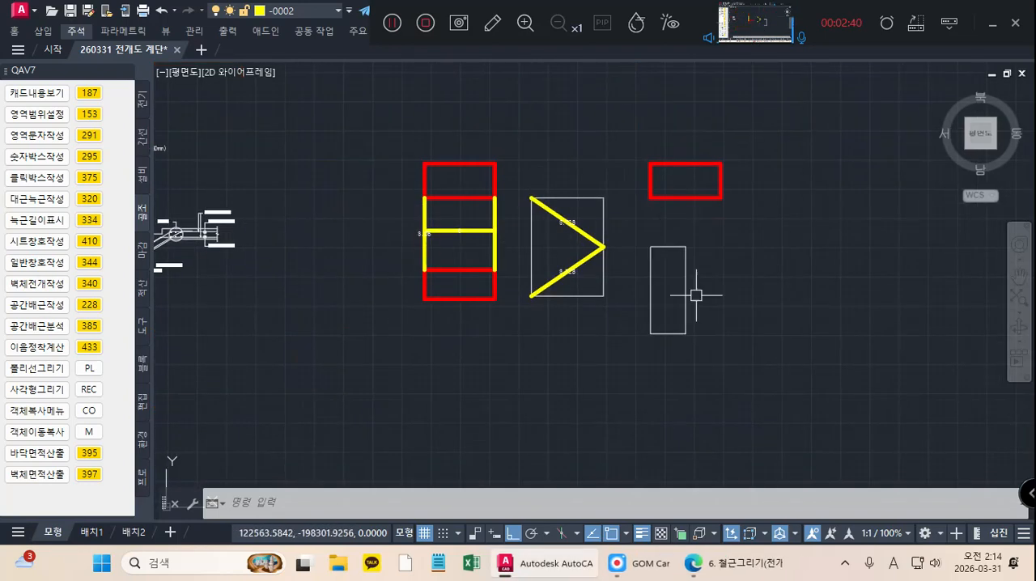
{"action": "left_click", "coordinate": [728, 351]}
{"action": "left_click", "coordinate": [640, 231]}
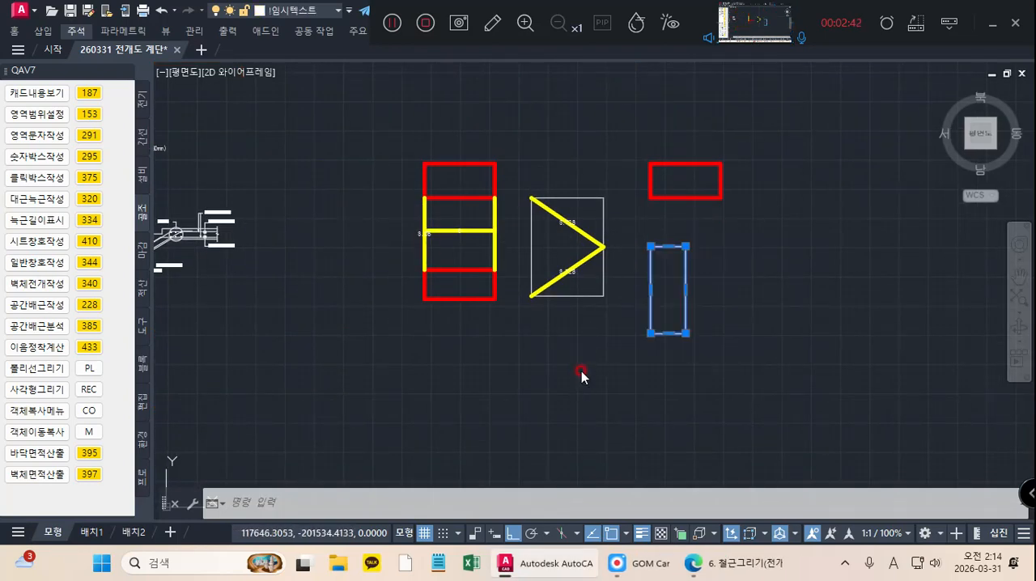
{"action": "right_click", "coordinate": [582, 375]}
{"action": "left_click", "coordinate": [628, 301]}
{"action": "left_click", "coordinate": [650, 246]}
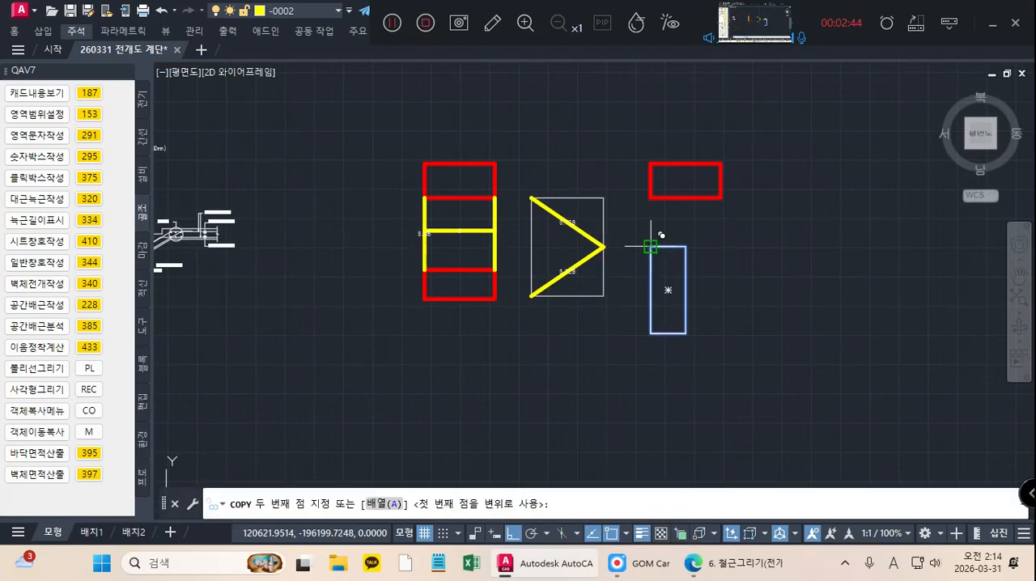
{"action": "left_click", "coordinate": [708, 247]}
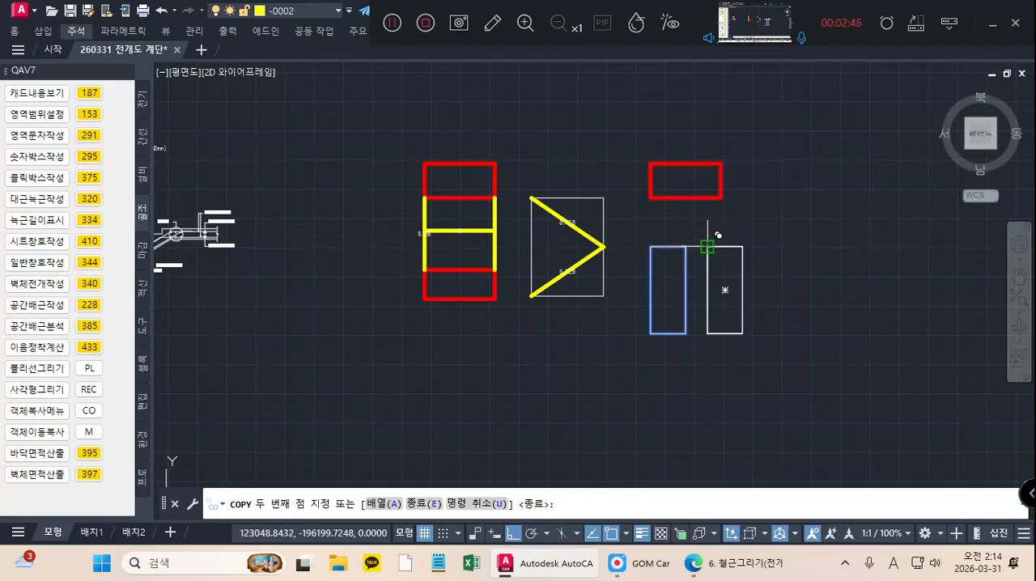
{"action": "key", "text": "Return"}
Step: Copy the stair outline's lower red landing rectangle below the two flight boxes, aligned with the first box's left edge
{"action": "left_click", "coordinate": [492, 324]}
{"action": "left_click", "coordinate": [426, 295]}
{"action": "right_click", "coordinate": [345, 332]}
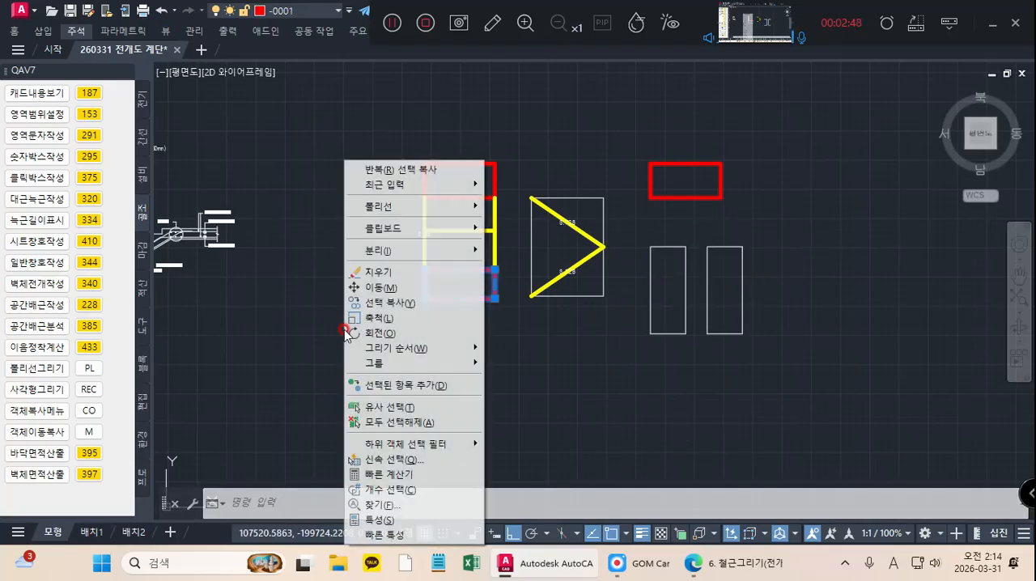
{"action": "left_click", "coordinate": [388, 303]}
{"action": "left_click", "coordinate": [459, 284]}
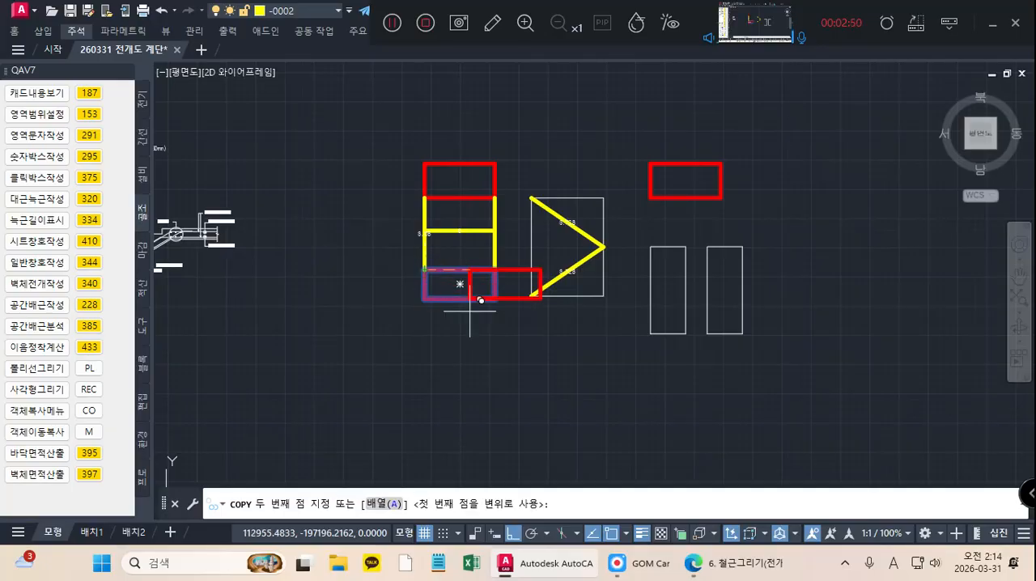
{"action": "left_click", "coordinate": [515, 533]}
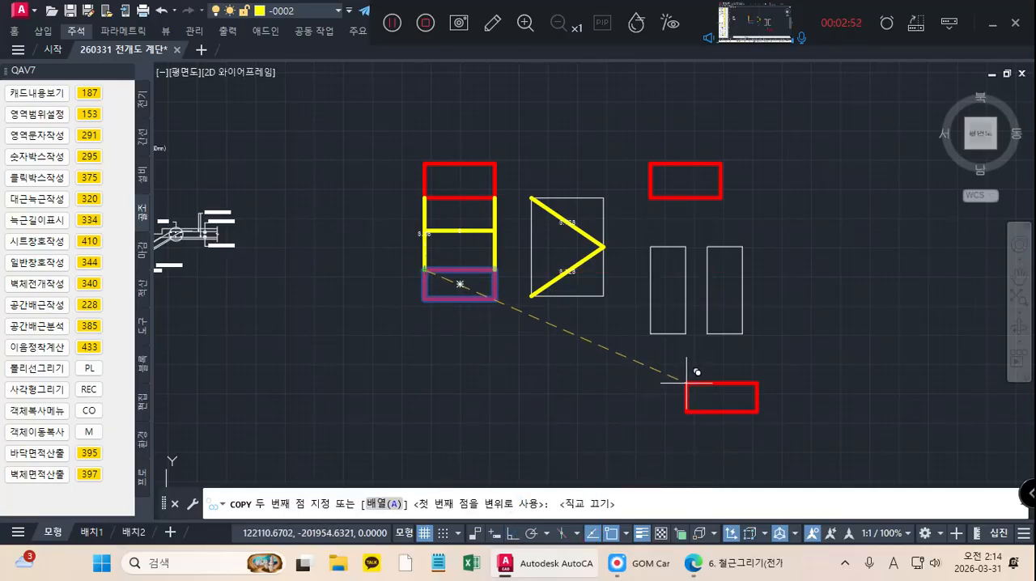
{"action": "left_click", "coordinate": [650, 387]}
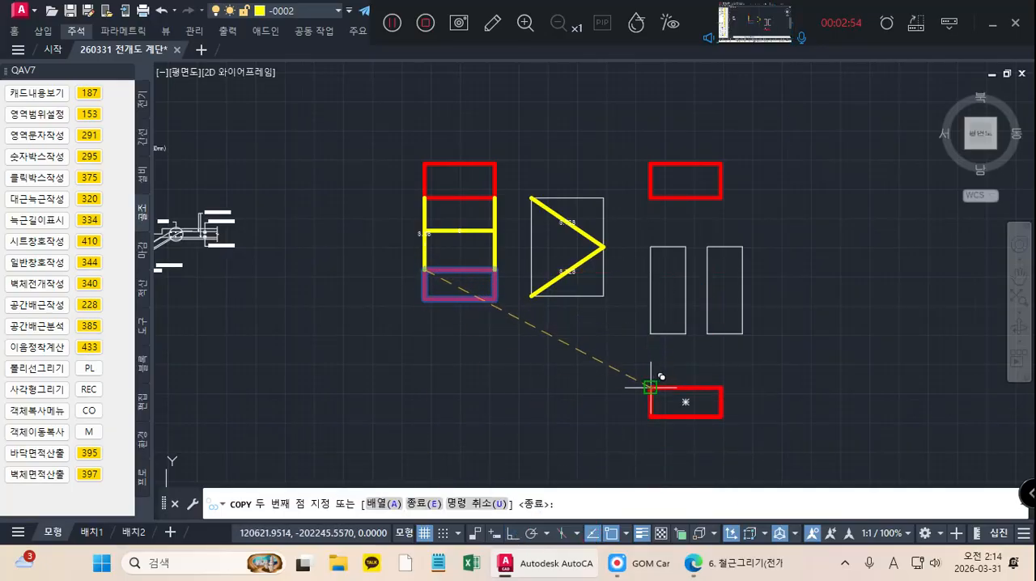
{"action": "key", "text": "Return"}
Step: Move the two copied red landing rectangles to the !임시텍스트 layer
{"action": "left_click", "coordinate": [762, 454]}
{"action": "left_click", "coordinate": [646, 366]}
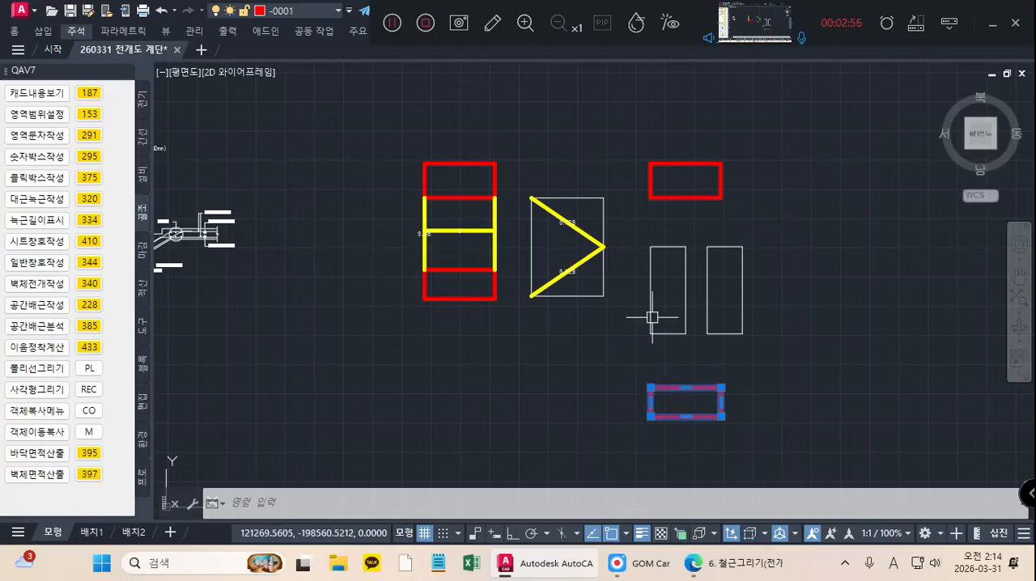
{"action": "left_click", "coordinate": [776, 198]}
{"action": "left_click", "coordinate": [673, 162]}
{"action": "type", "text": "4"}
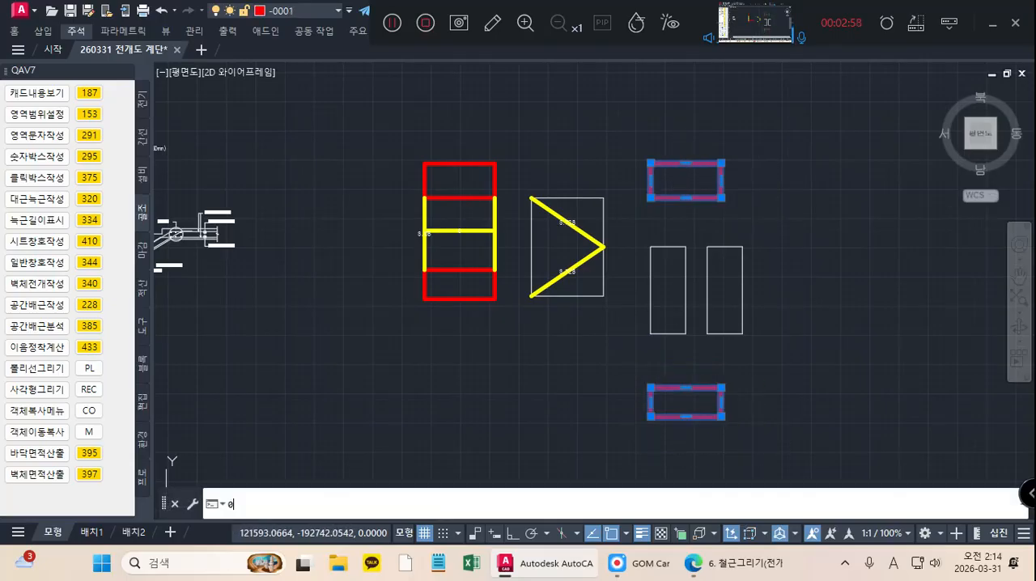
{"action": "key", "text": "Return"}
Step: Copy all four landing and flight outlines horizontally to the right as a second set
{"action": "left_click", "coordinate": [826, 460]}
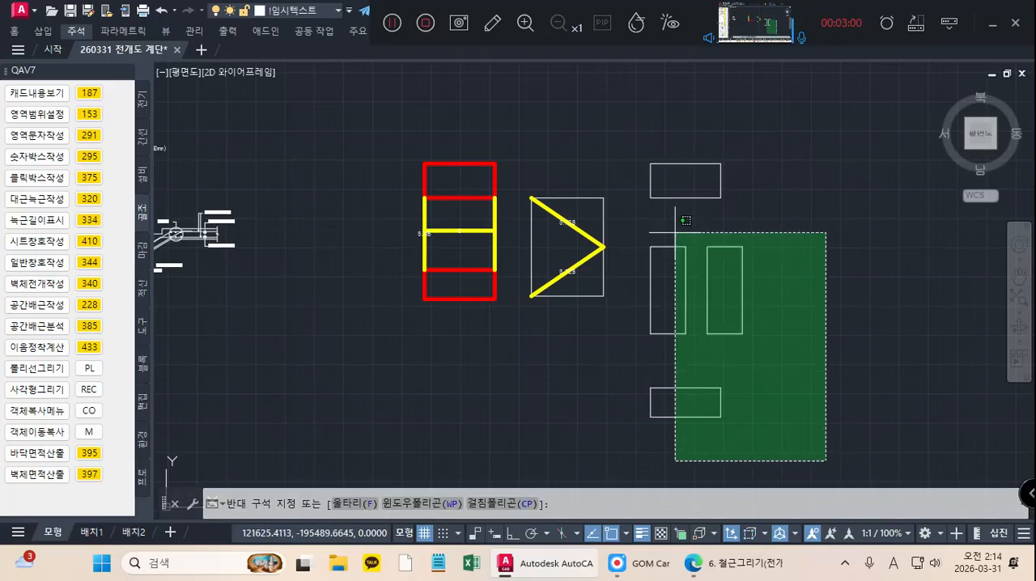
{"action": "left_click", "coordinate": [635, 146]}
{"action": "right_click", "coordinate": [618, 124]}
{"action": "left_click", "coordinate": [660, 245]}
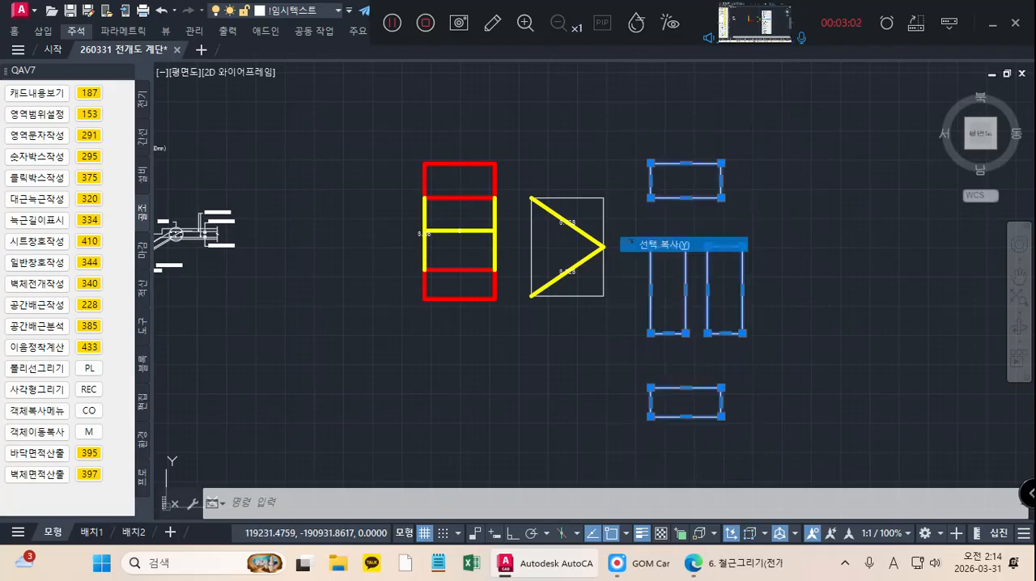
{"action": "left_click", "coordinate": [650, 164]}
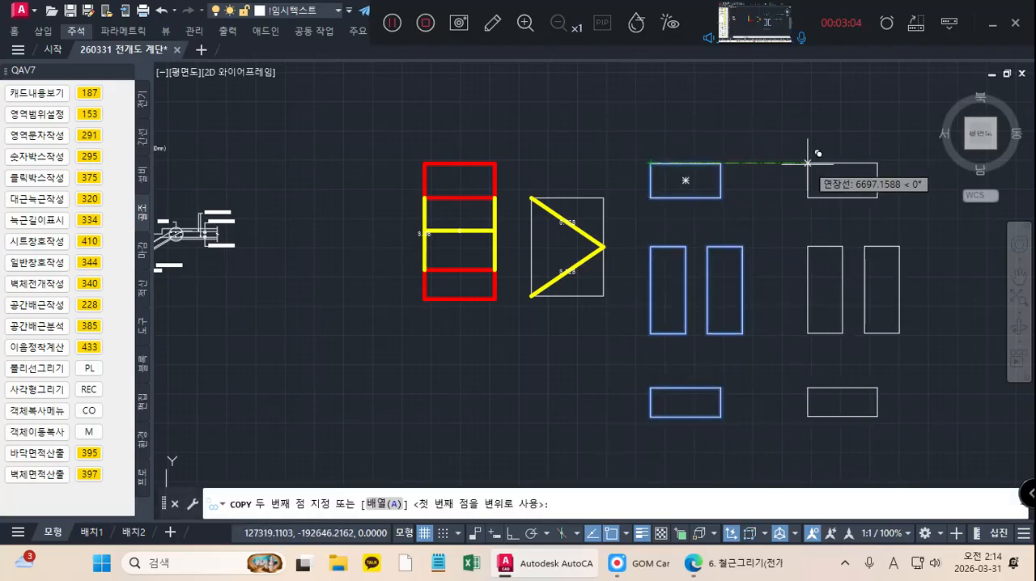
{"action": "left_click", "coordinate": [812, 163]}
{"action": "key", "text": "Return"}
Step: Examine the rebar callouts of the SS1 stair section at both landings and along the sloped flight
{"action": "mouse_move", "coordinate": [714, 257]}
{"action": "middle_mouse_down"}
{"action": "mouse_move", "coordinate": [583, 229]}
{"action": "mouse_move", "coordinate": [651, 270]}
{"action": "middle_mouse_up"}
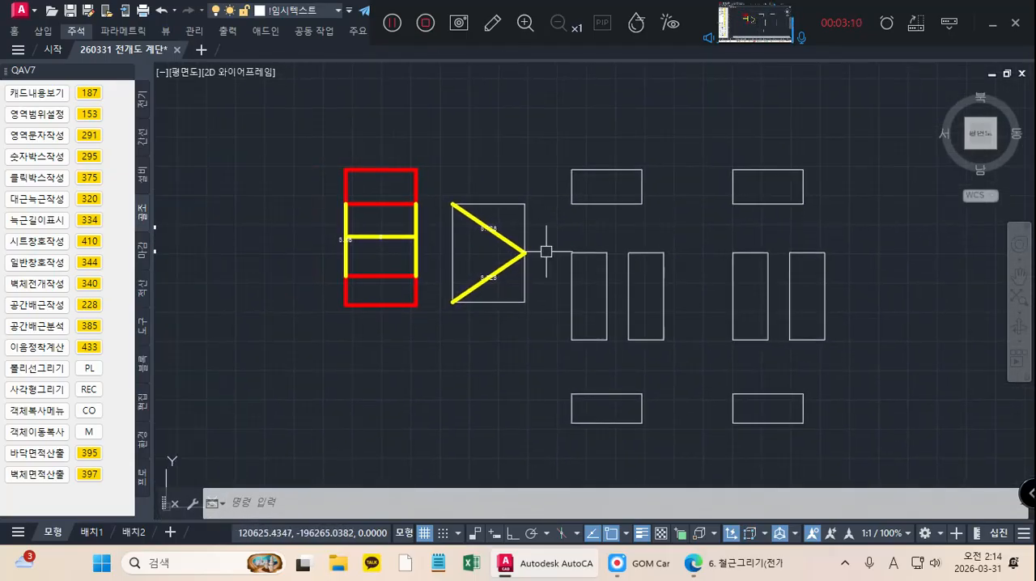
{"action": "middle_click_drag", "start_coordinate": [549, 246], "coordinate": [719, 285]}
{"action": "scroll", "coordinate": [719, 284], "scroll_direction": "down", "scroll_amount": 4}
{"action": "scroll", "coordinate": [519, 272], "scroll_direction": "up", "scroll_amount": 6}
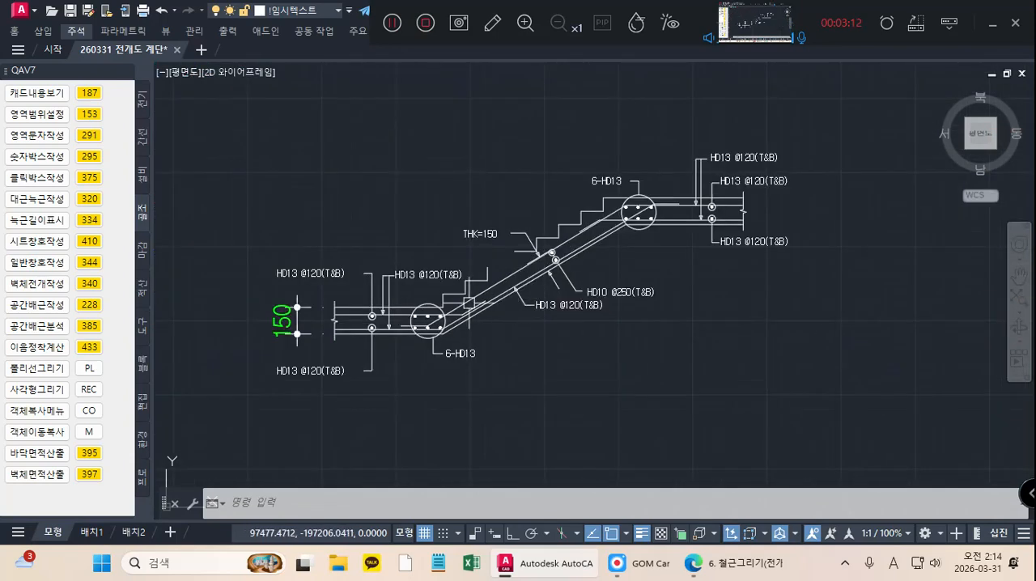
{"action": "middle_click_drag", "start_coordinate": [440, 307], "coordinate": [462, 303]}
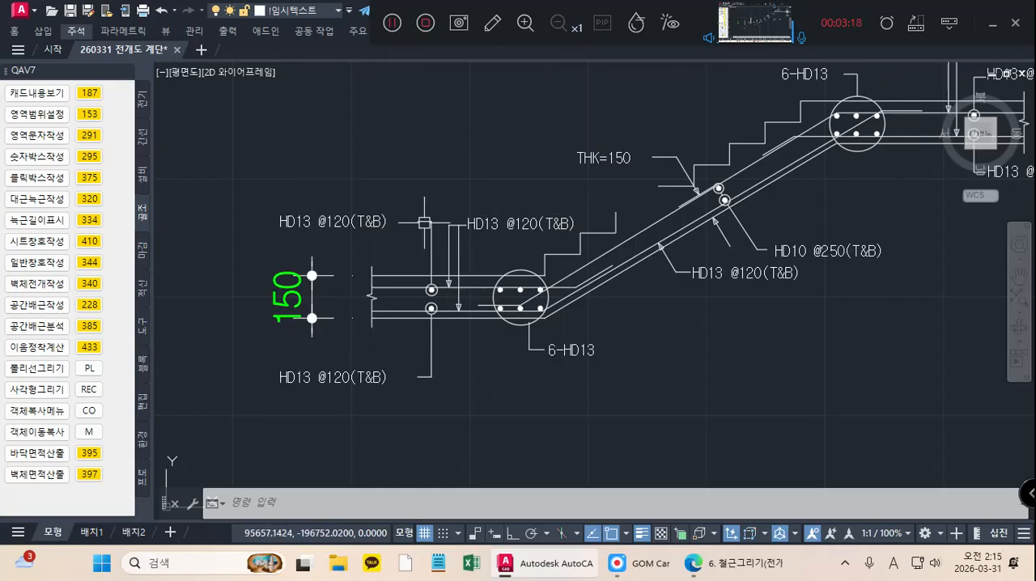
{"action": "middle_click_drag", "start_coordinate": [482, 266], "coordinate": [362, 291]}
{"action": "middle_click_drag", "start_coordinate": [572, 297], "coordinate": [507, 305]}
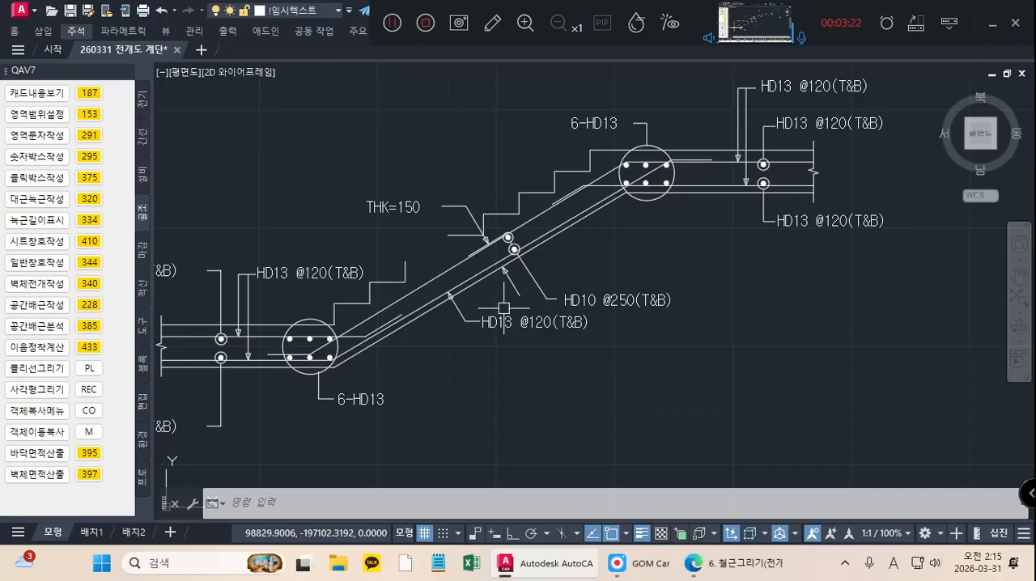
{"action": "scroll", "coordinate": [422, 328], "scroll_direction": "up", "scroll_amount": 2}
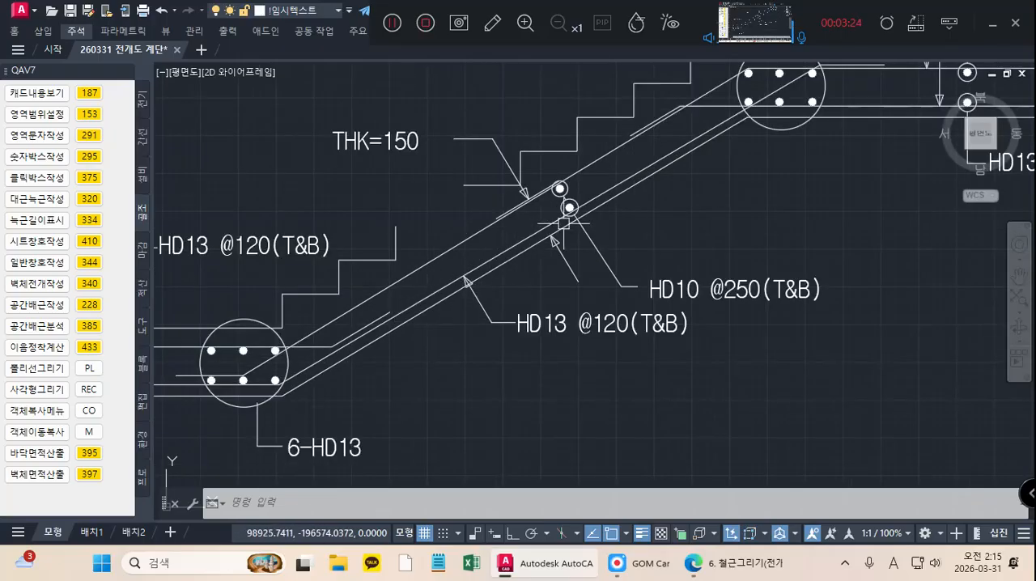
{"action": "middle_click_drag", "start_coordinate": [512, 288], "coordinate": [518, 282]}
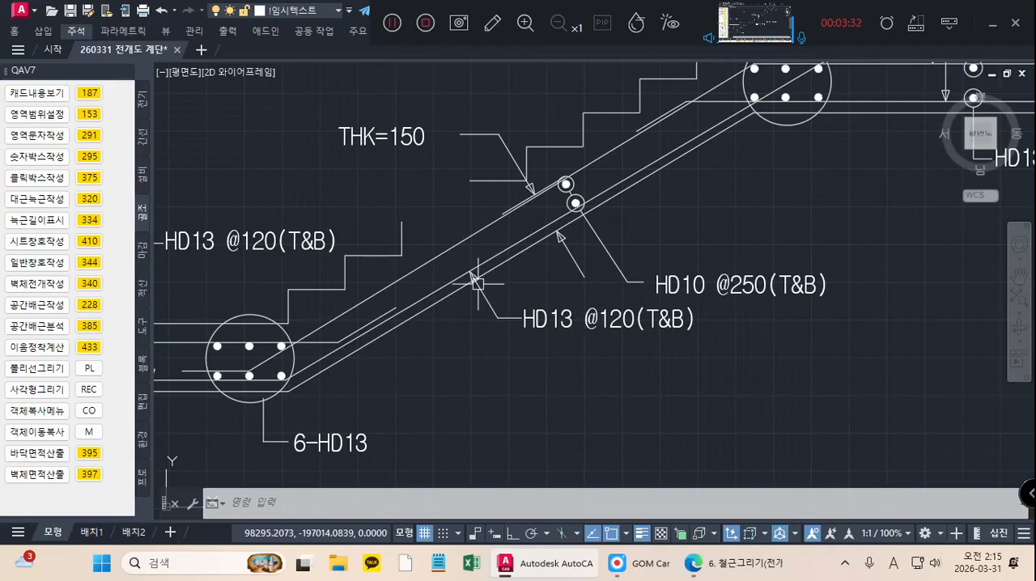
{"action": "mouse_move", "coordinate": [478, 284]}
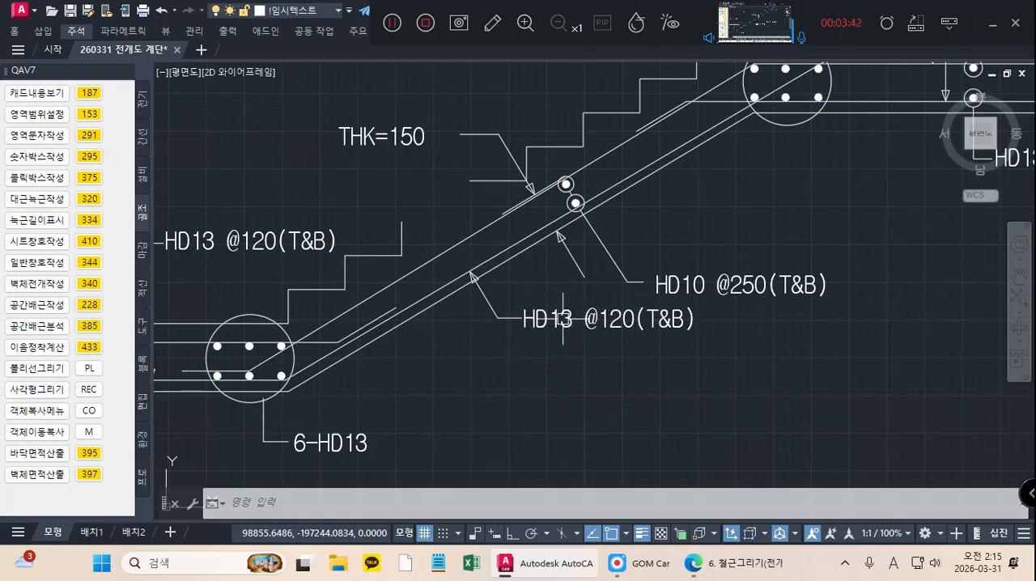
{"action": "scroll", "coordinate": [564, 310], "scroll_direction": "down", "scroll_amount": 2}
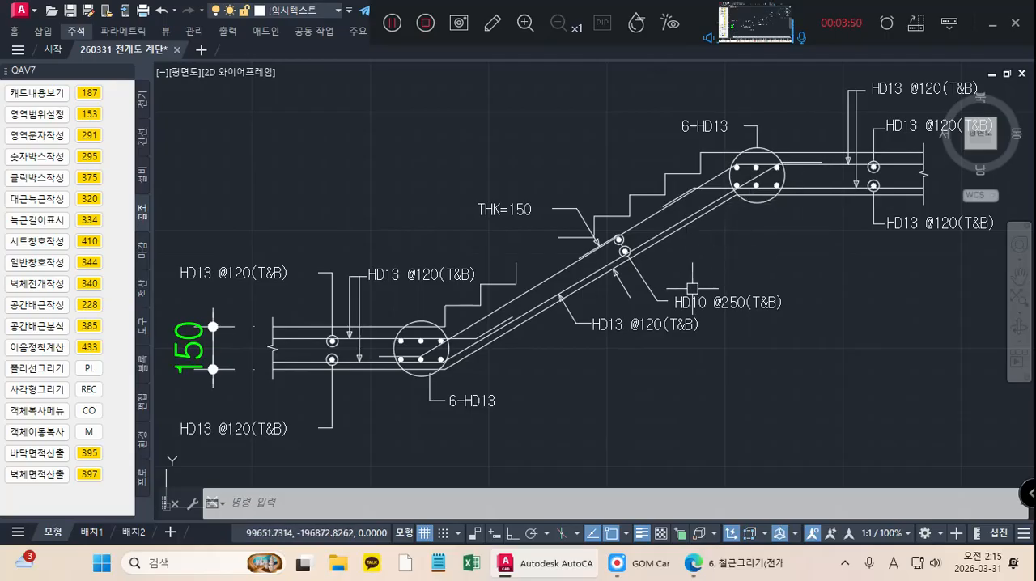
{"action": "middle_click_drag", "start_coordinate": [694, 288], "coordinate": [641, 284]}
{"action": "middle_click_drag", "start_coordinate": [785, 262], "coordinate": [473, 278]}
{"action": "scroll", "coordinate": [503, 276], "scroll_direction": "down", "scroll_amount": 3}
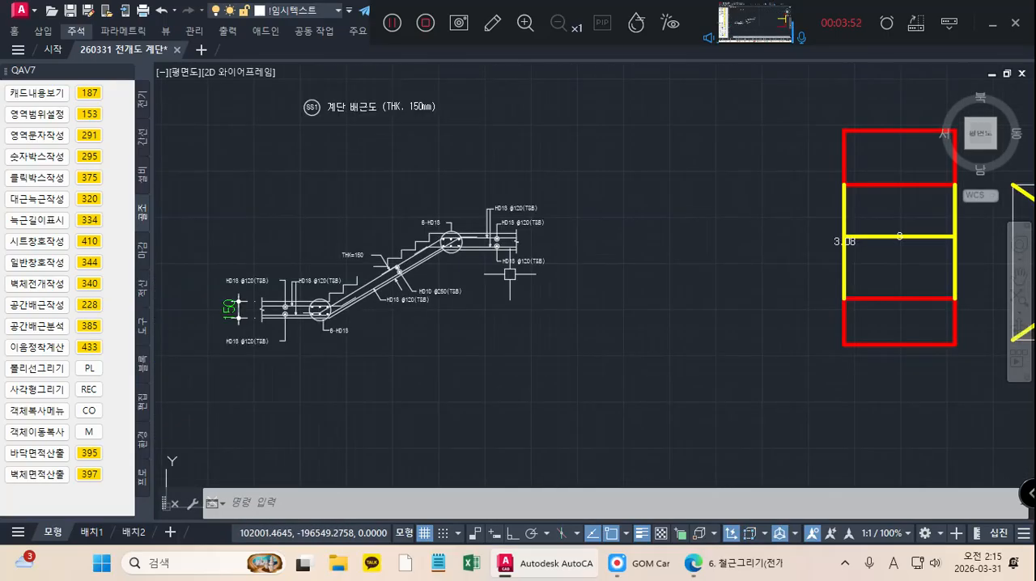
Step: Fill both landing outlines of the first set with vertical rebar lines at 120 spacing on layer number 13
{"action": "scroll", "coordinate": [510, 274], "scroll_direction": "down", "scroll_amount": 3}
{"action": "middle_click_drag", "start_coordinate": [748, 264], "coordinate": [614, 261]}
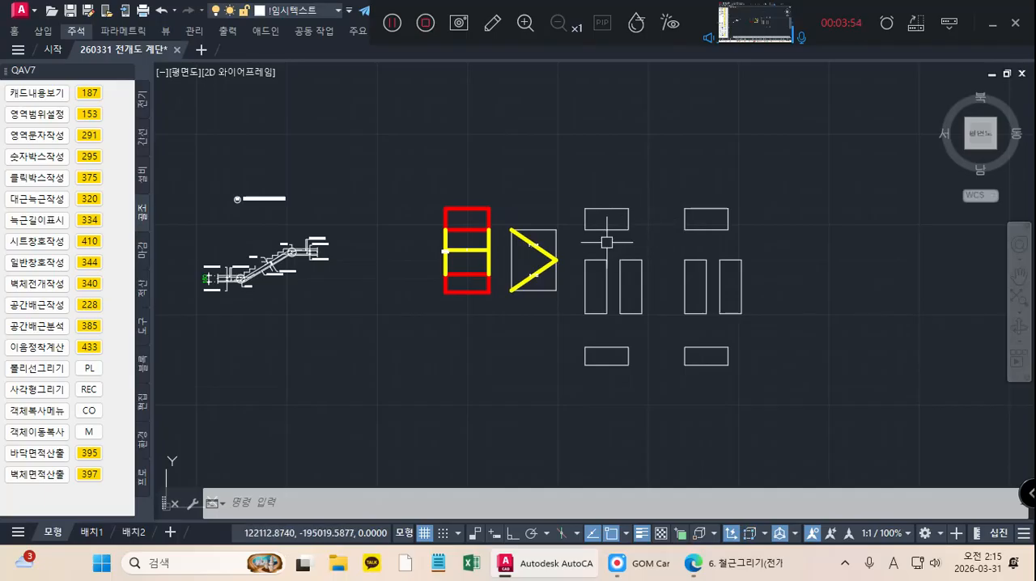
{"action": "scroll", "coordinate": [606, 242], "scroll_direction": "up", "scroll_amount": 2}
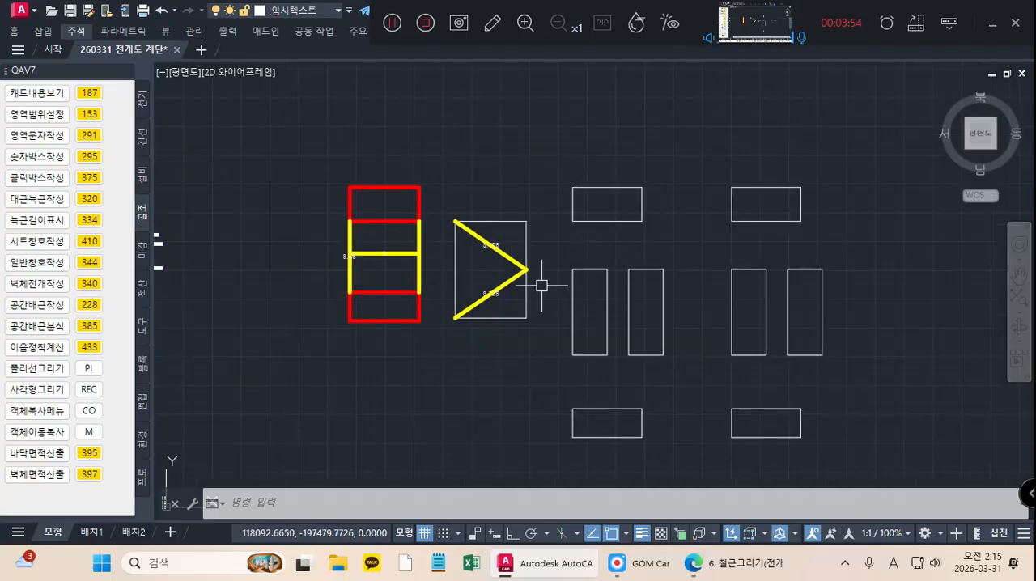
{"action": "left_click", "coordinate": [89, 305]}
{"action": "left_click", "coordinate": [607, 204]}
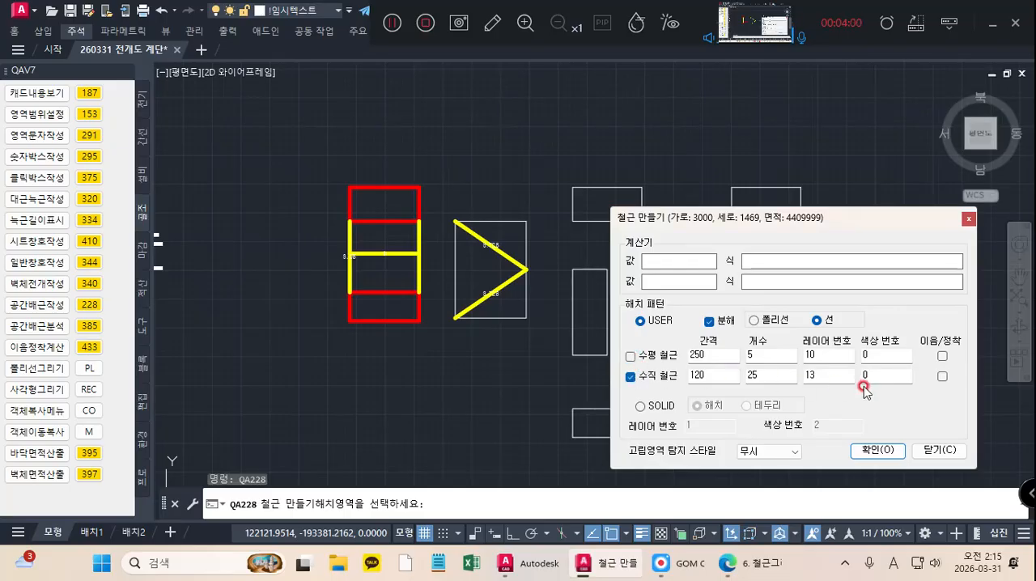
{"action": "left_click", "coordinate": [876, 450]}
{"action": "scroll", "coordinate": [640, 437], "scroll_direction": "up", "scroll_amount": 2}
{"action": "left_click", "coordinate": [577, 403]}
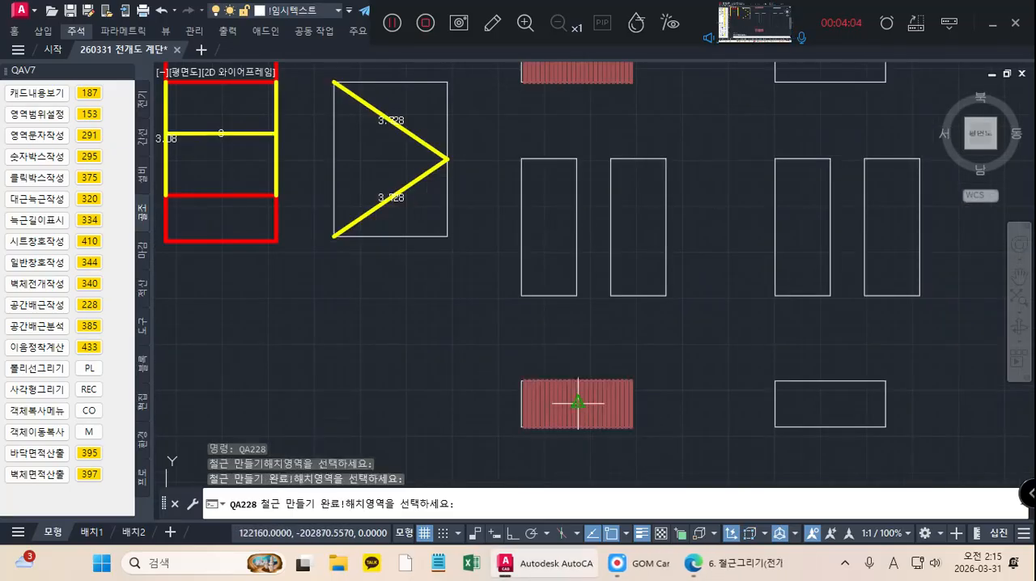
{"action": "middle_click_drag", "start_coordinate": [646, 400], "coordinate": [727, 397]}
{"action": "scroll", "coordinate": [727, 392], "scroll_direction": "down", "scroll_amount": 2}
{"action": "middle_click_drag", "start_coordinate": [572, 382], "coordinate": [739, 381]}
{"action": "middle_click_drag", "start_coordinate": [452, 364], "coordinate": [558, 361]}
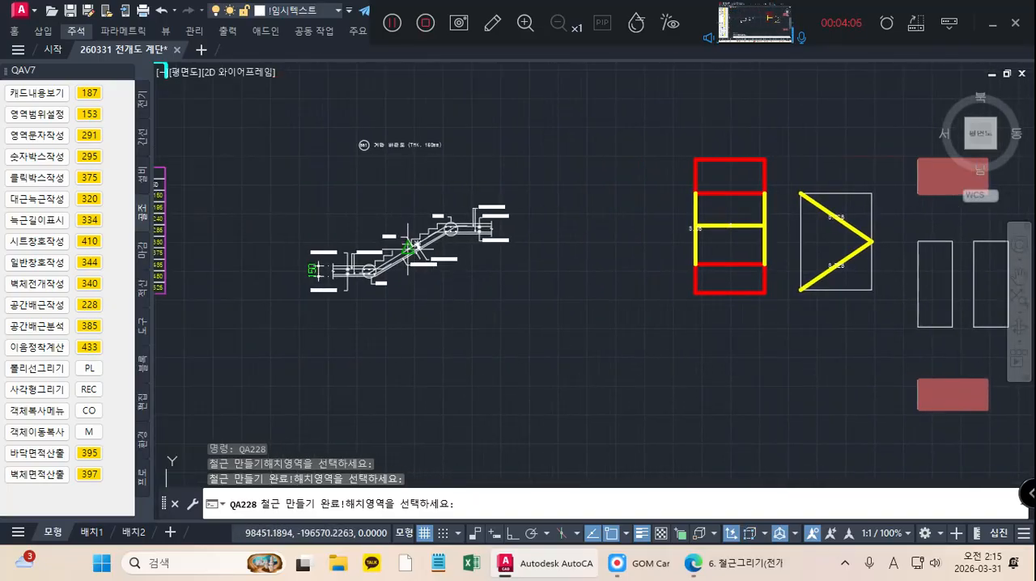
{"action": "scroll", "coordinate": [410, 255], "scroll_direction": "up", "scroll_amount": 8}
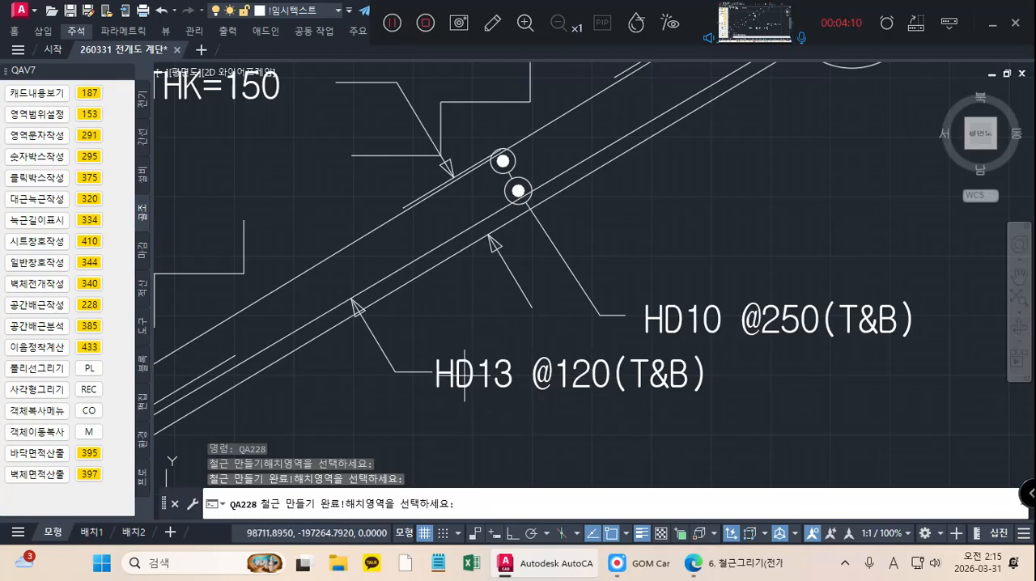
{"action": "middle_click_drag", "start_coordinate": [906, 359], "coordinate": [423, 301]}
{"action": "scroll", "coordinate": [423, 300], "scroll_direction": "down", "scroll_amount": 10}
{"action": "middle_click_drag", "start_coordinate": [646, 306], "coordinate": [524, 298]}
{"action": "middle_click_drag", "start_coordinate": [732, 318], "coordinate": [673, 303]}
{"action": "scroll", "coordinate": [673, 302], "scroll_direction": "up", "scroll_amount": 2}
{"action": "left_click", "coordinate": [727, 296]}
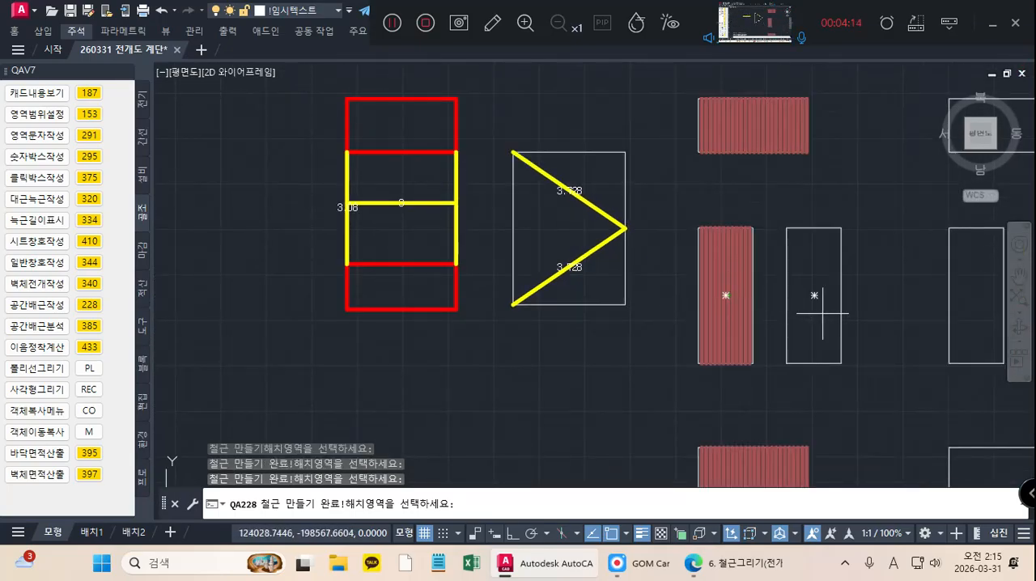
Step: Examine the SS1 section's landing rebar callouts to determine the second-direction bars for the second set
{"action": "scroll", "coordinate": [815, 295], "scroll_direction": "up", "scroll_amount": 3}
{"action": "scroll", "coordinate": [599, 288], "scroll_direction": "down", "scroll_amount": 5}
{"action": "middle_click_drag", "start_coordinate": [587, 287], "coordinate": [963, 295]}
{"action": "scroll", "coordinate": [336, 277], "scroll_direction": "up", "scroll_amount": 6}
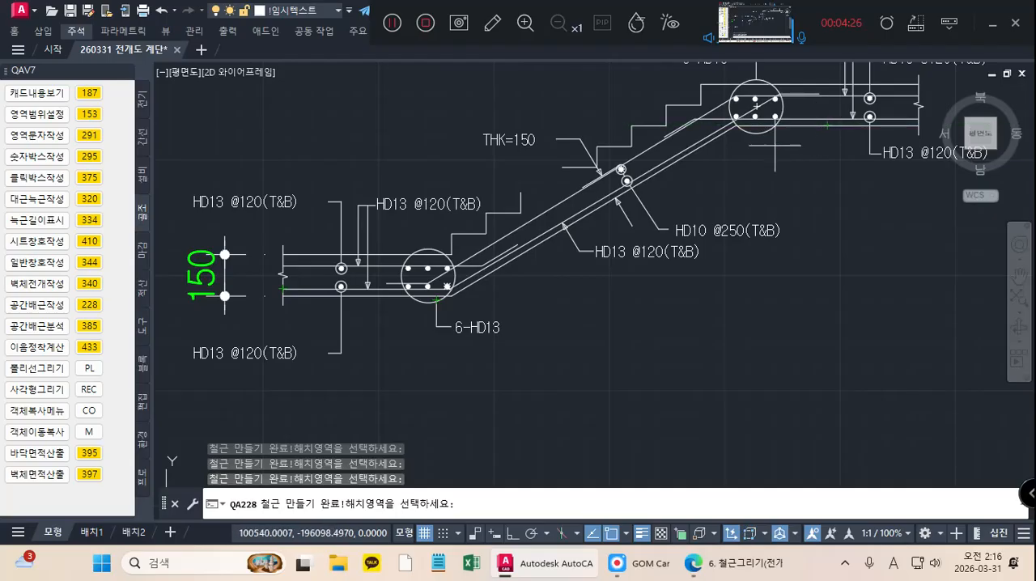
{"action": "scroll", "coordinate": [789, 202], "scroll_direction": "down", "scroll_amount": 2}
{"action": "middle_click_drag", "start_coordinate": [755, 202], "coordinate": [481, 202]}
{"action": "scroll", "coordinate": [595, 238], "scroll_direction": "down", "scroll_amount": 4}
{"action": "middle_click_drag", "start_coordinate": [591, 238], "coordinate": [363, 238]}
{"action": "middle_click_drag", "start_coordinate": [528, 245], "coordinate": [276, 244]}
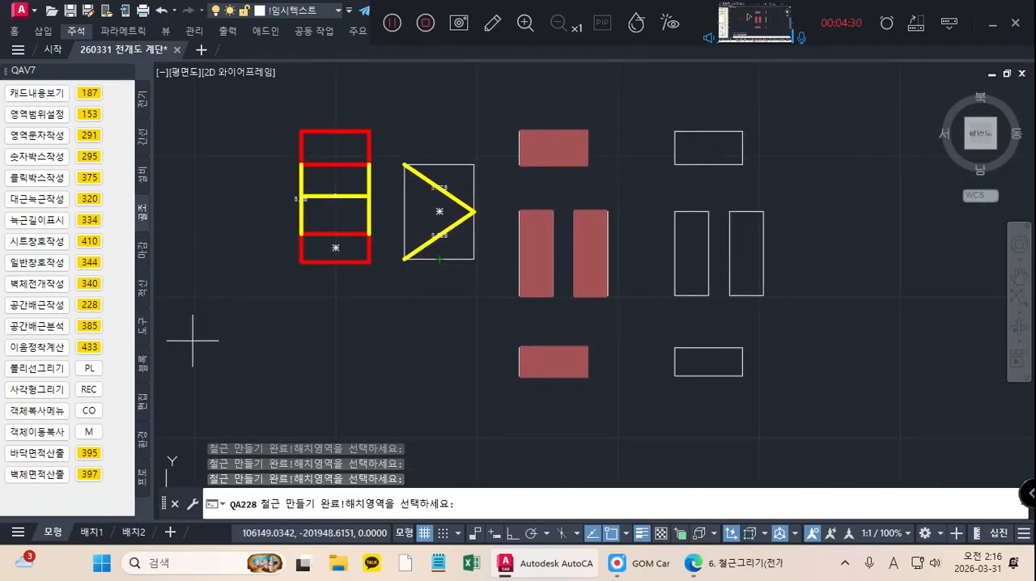
Step: Fill both landing outlines of the second set with only horizontal rebar lines at 120 spacing on layer number 13
{"action": "key", "text": "Escape"}
{"action": "key", "text": "space"}
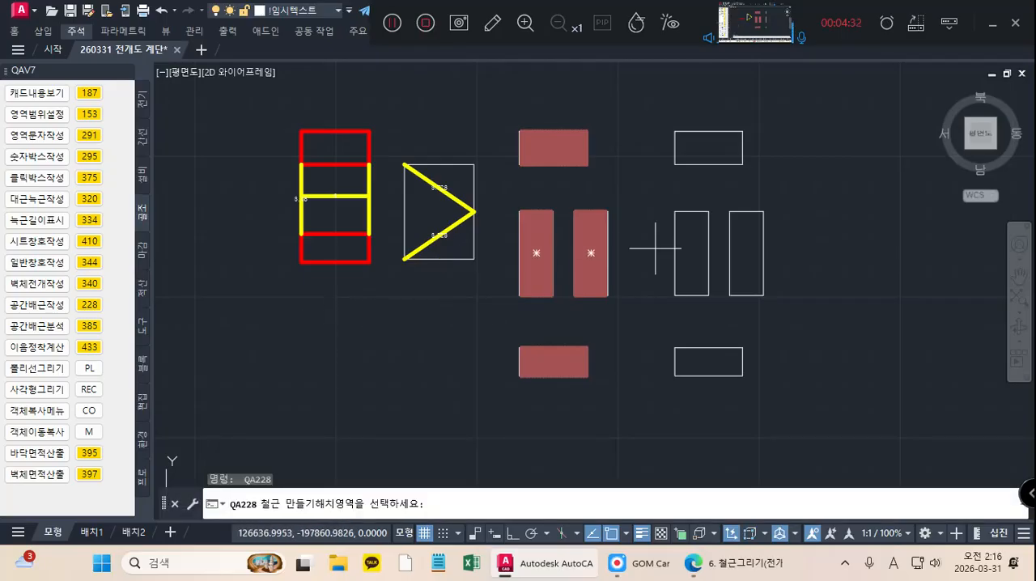
{"action": "left_click", "coordinate": [710, 146]}
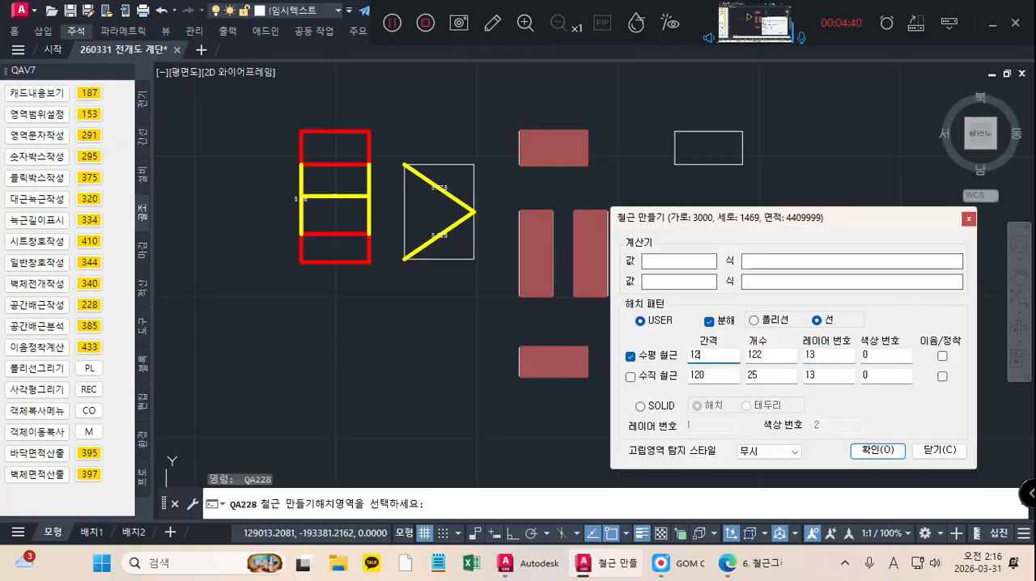
{"action": "left_click", "coordinate": [878, 450]}
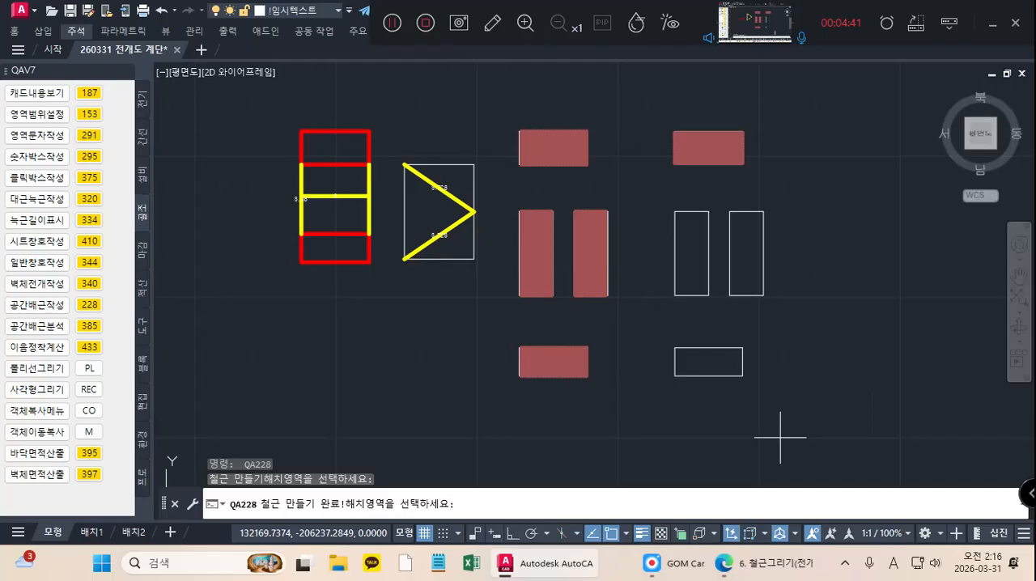
{"action": "left_click", "coordinate": [712, 359]}
{"action": "middle_click_drag", "start_coordinate": [238, 336], "coordinate": [542, 352]}
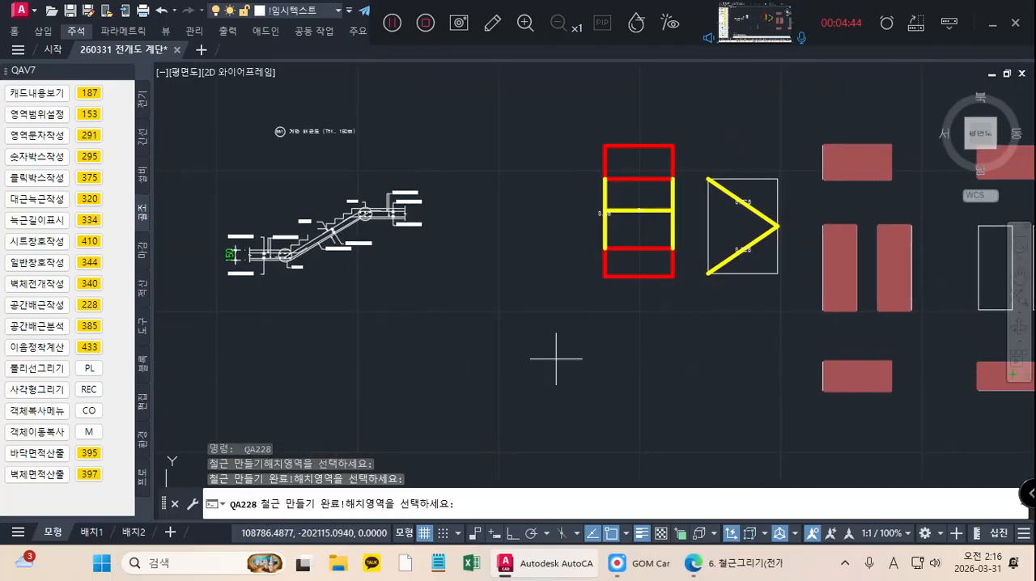
{"action": "key", "text": "Escape"}
{"action": "key", "text": "Return"}
{"action": "scroll", "coordinate": [332, 229], "scroll_direction": "up", "scroll_amount": 4}
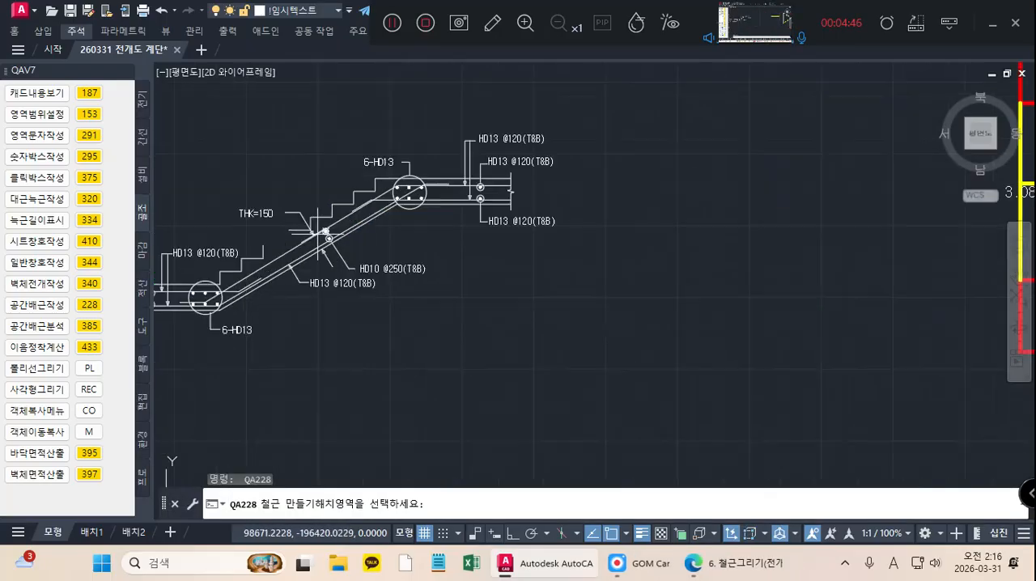
{"action": "scroll", "coordinate": [276, 233], "scroll_direction": "up", "scroll_amount": 3}
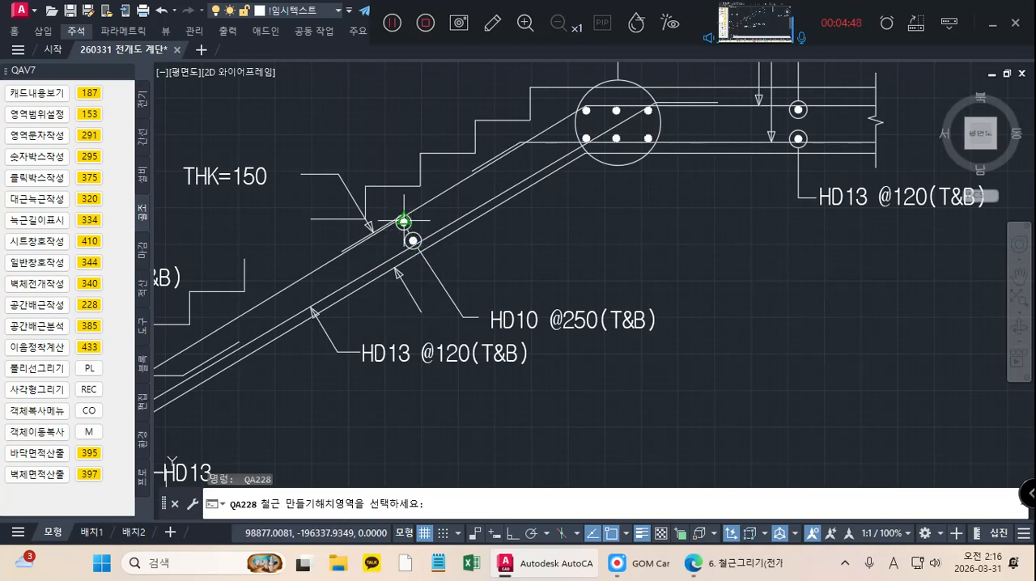
{"action": "middle_click_drag", "start_coordinate": [799, 338], "coordinate": [344, 322]}
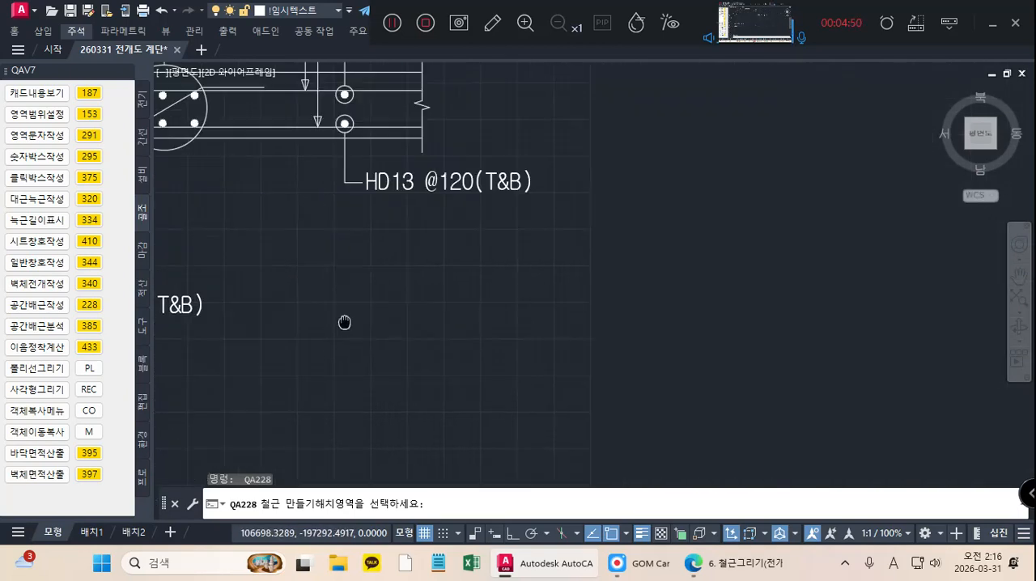
{"action": "scroll", "coordinate": [344, 323], "scroll_direction": "down", "scroll_amount": 7}
{"action": "middle_click_drag", "start_coordinate": [728, 326], "coordinate": [185, 328]}
{"action": "middle_click_drag", "start_coordinate": [576, 328], "coordinate": [224, 336]}
{"action": "middle_click_drag", "start_coordinate": [511, 365], "coordinate": [395, 352]}
{"action": "middle_click_drag", "start_coordinate": [374, 407], "coordinate": [372, 330]}
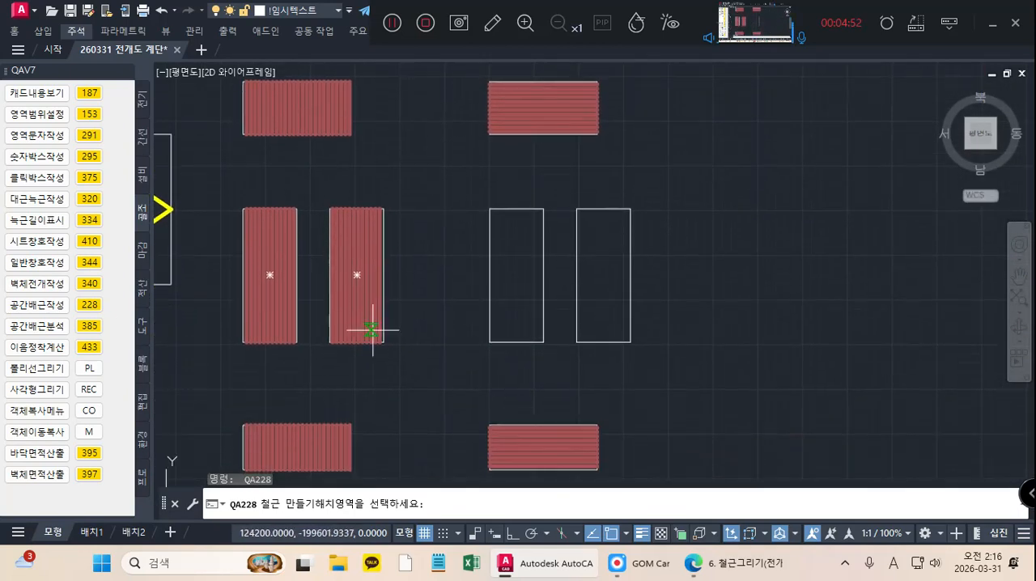
{"action": "left_click", "coordinate": [517, 276]}
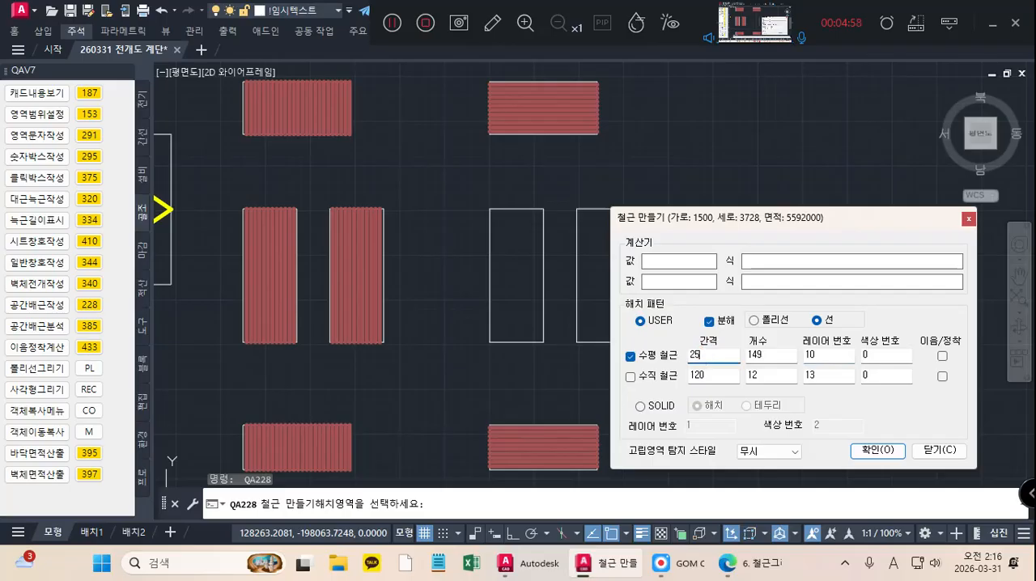
{"action": "left_click", "coordinate": [865, 444]}
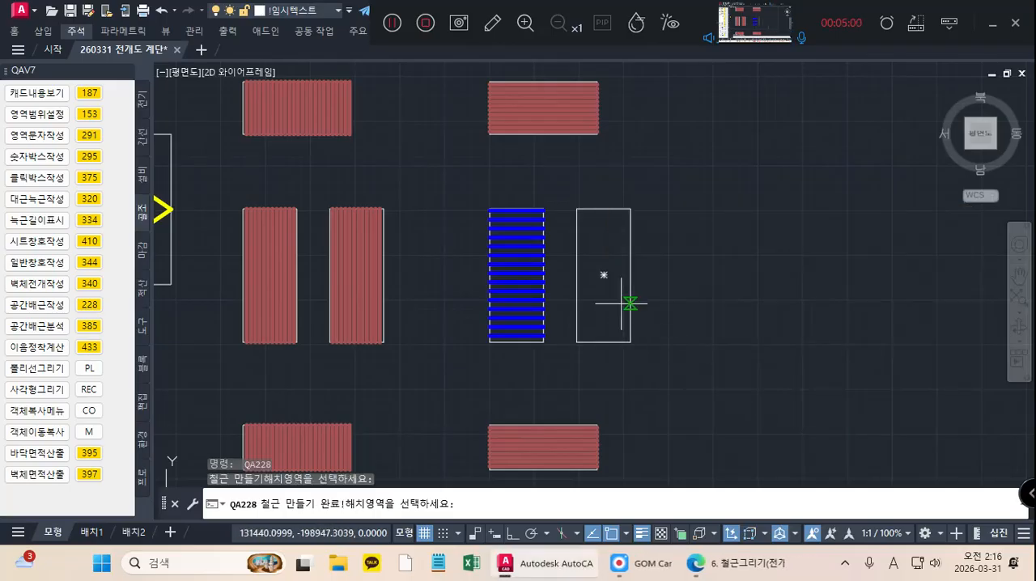
{"action": "left_click", "coordinate": [604, 273]}
{"action": "key", "text": "Escape"}
{"action": "scroll", "coordinate": [779, 332], "scroll_direction": "down", "scroll_amount": 4}
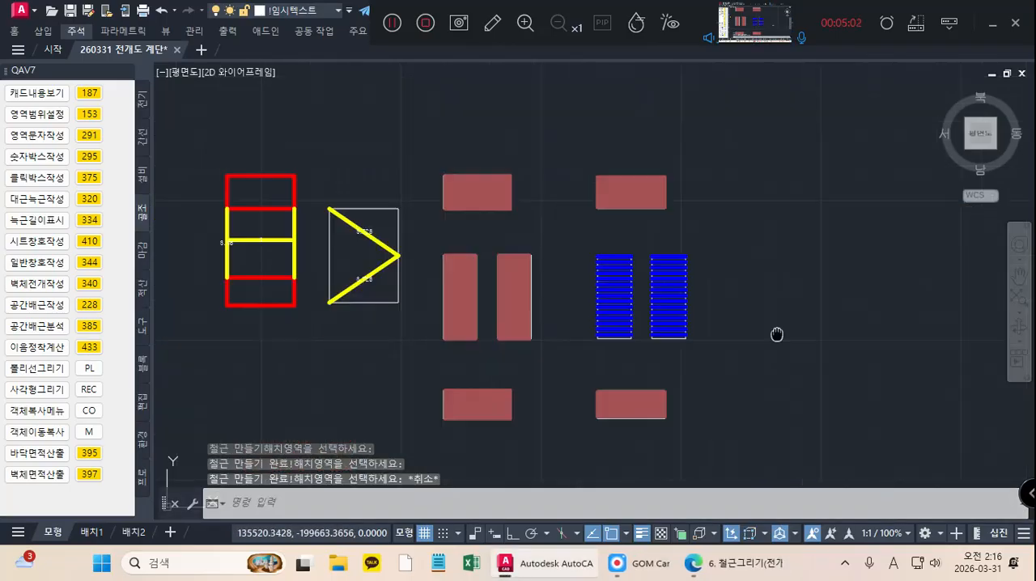
Step: Turn off the layer of the white landing and flight outlines so only the rebar remains displayed
{"action": "scroll", "coordinate": [733, 363], "scroll_direction": "up", "scroll_amount": 8}
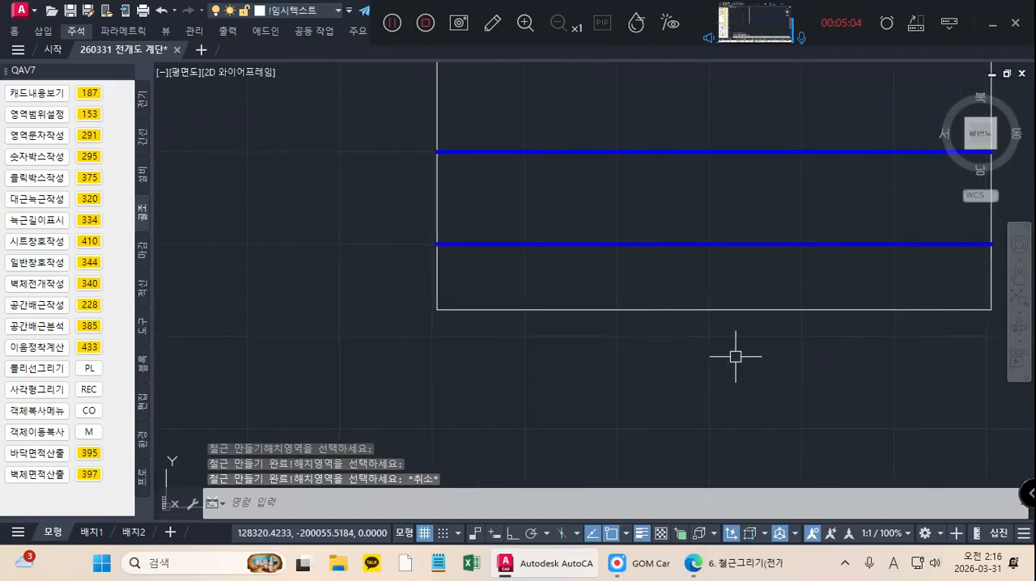
{"action": "left_click", "coordinate": [735, 355]}
{"action": "left_click", "coordinate": [607, 295]}
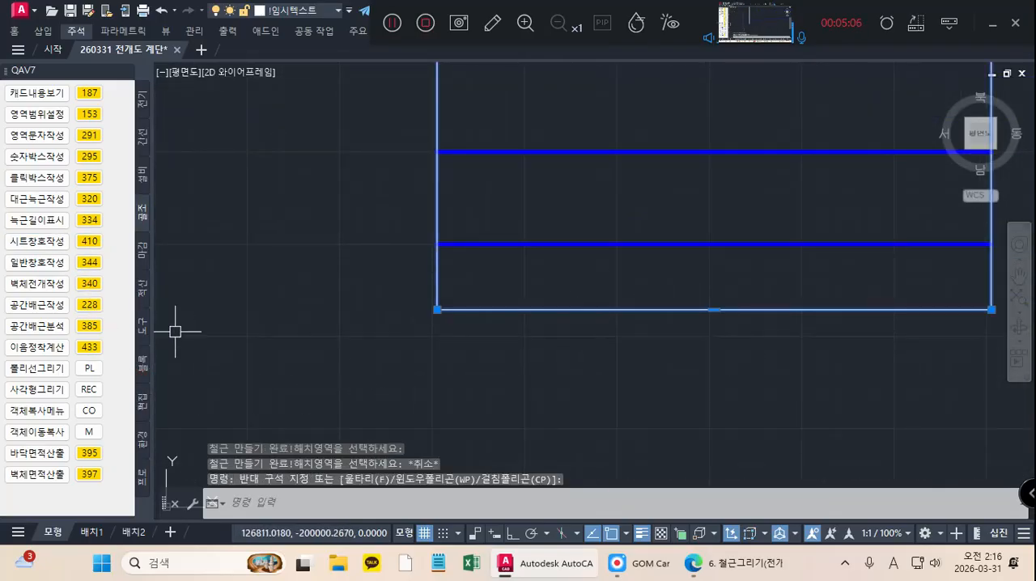
{"action": "left_click", "coordinate": [142, 401]}
{"action": "left_click", "coordinate": [89, 349]}
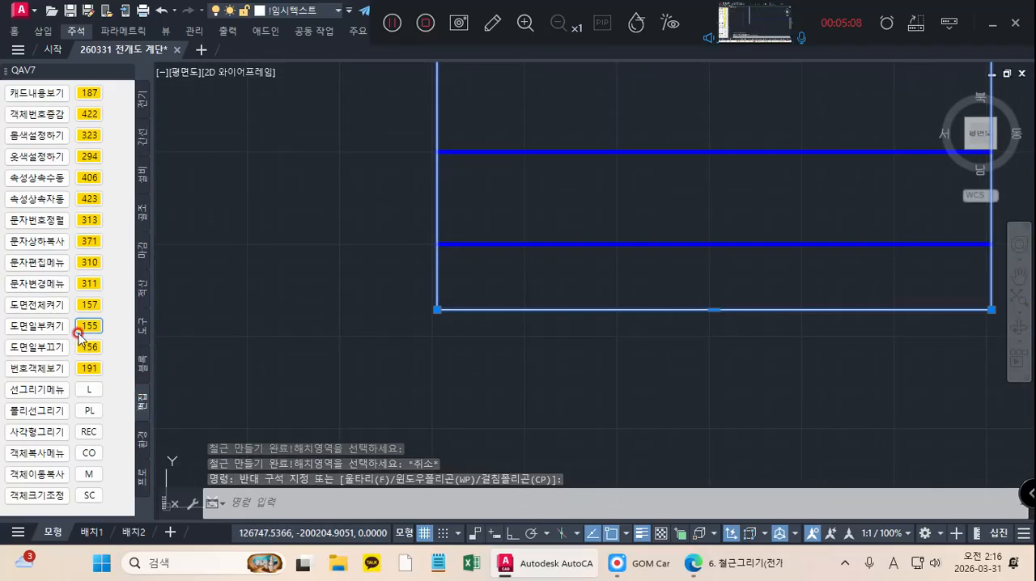
{"action": "scroll", "coordinate": [459, 357], "scroll_direction": "down", "scroll_amount": 5}
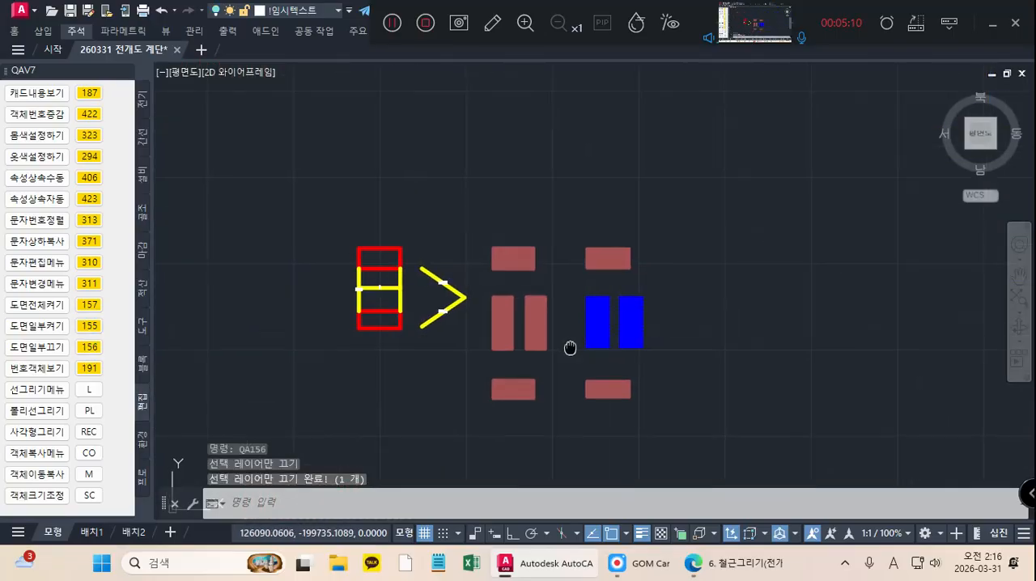
Step: Stretch the upper ends of the first set's upper landing vertical bars upward by 510 with Ortho on
{"action": "scroll", "coordinate": [527, 252], "scroll_direction": "up", "scroll_amount": 5}
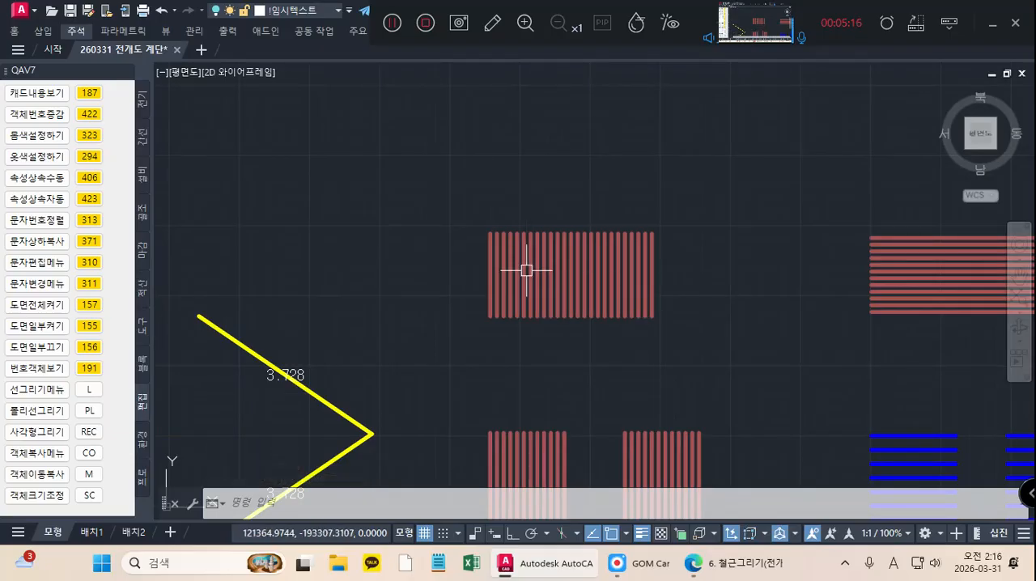
{"action": "mouse_move", "coordinate": [528, 275]}
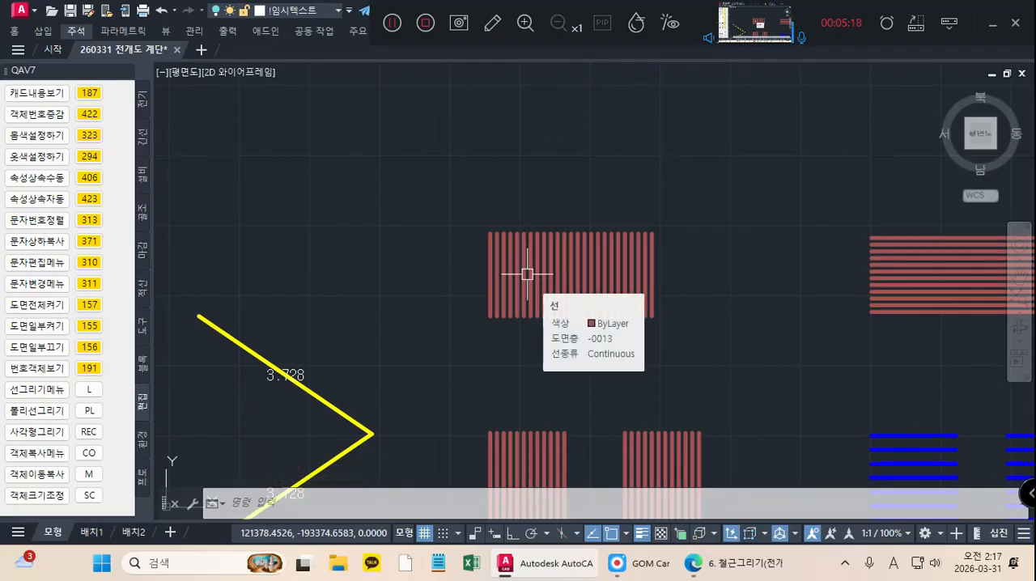
{"action": "type", "text": "STRECH"}
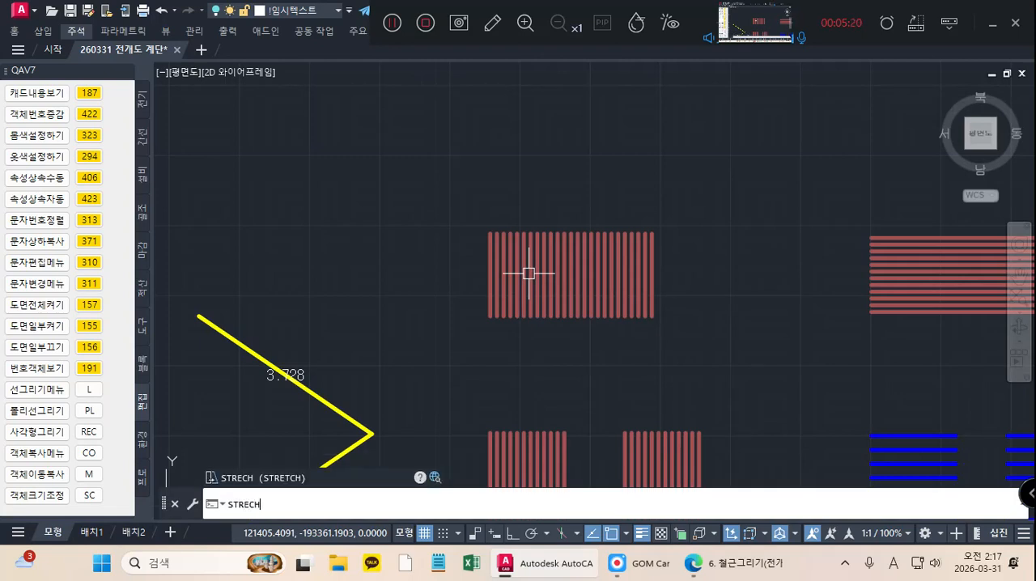
{"action": "key", "text": "Return"}
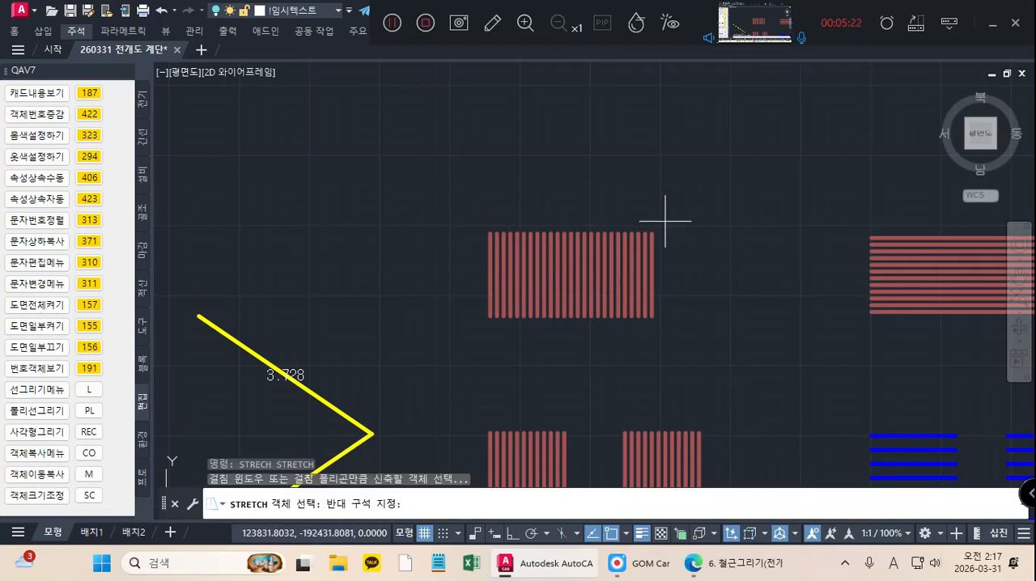
{"action": "left_click", "coordinate": [668, 222]}
{"action": "left_click", "coordinate": [492, 251]}
{"action": "key", "text": "Return"}
{"action": "left_click", "coordinate": [489, 234]}
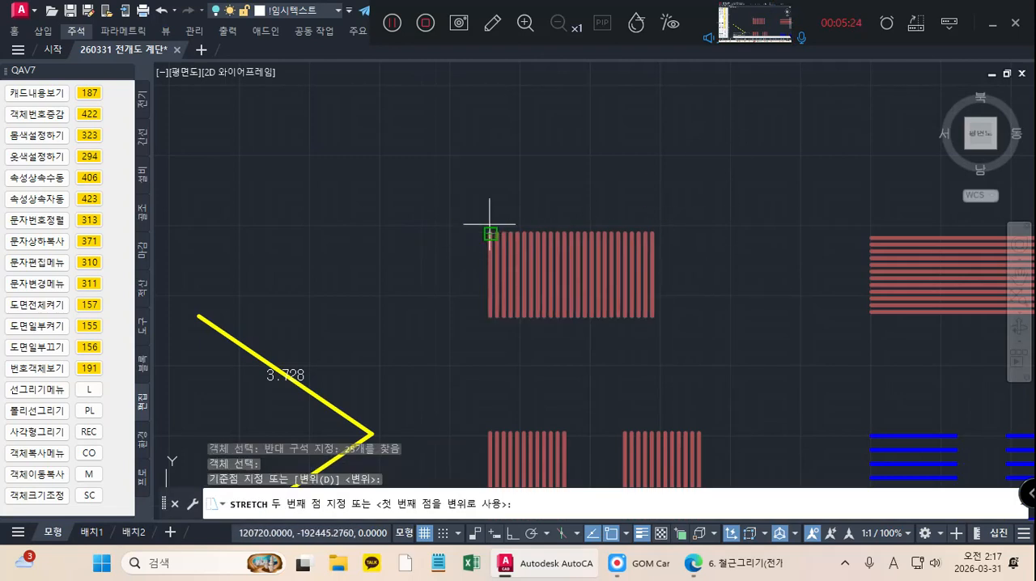
{"action": "left_click", "coordinate": [511, 535]}
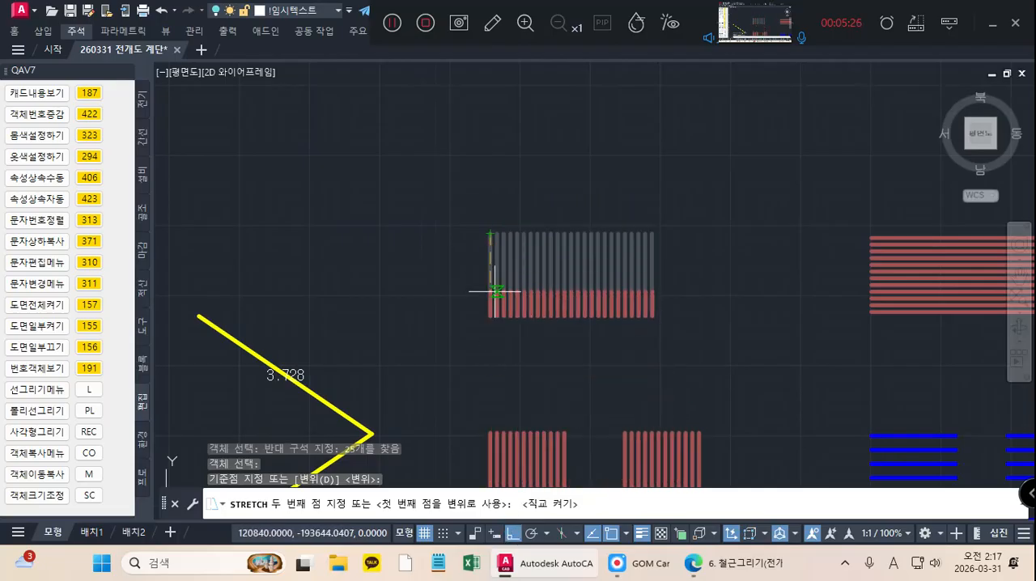
{"action": "type", "text": "510"}
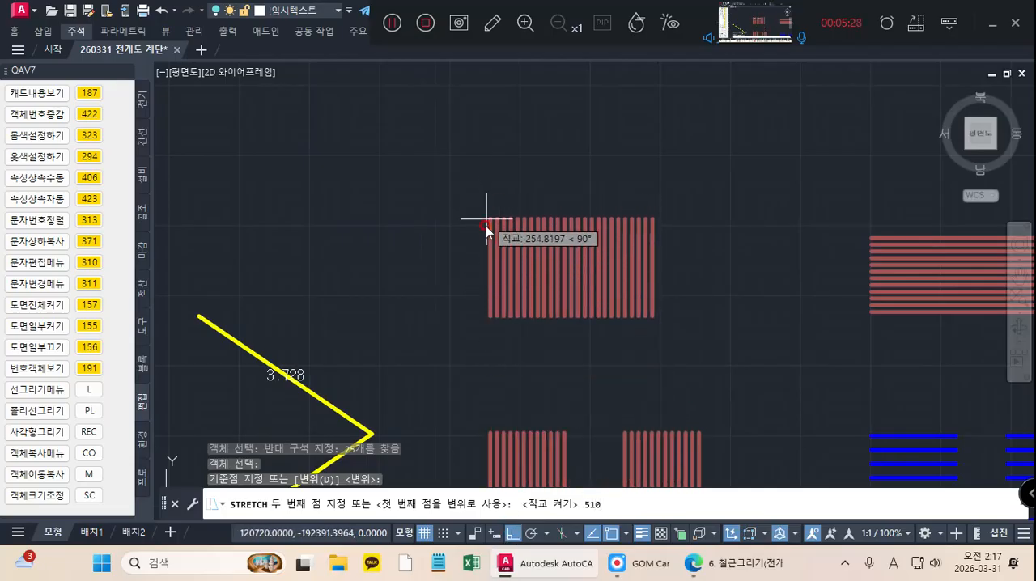
{"action": "key", "text": "Return"}
Step: Stretch the lower ends of the first set's upper landing vertical bars downward by 510
{"action": "key", "text": "Return"}
{"action": "left_click", "coordinate": [669, 308]}
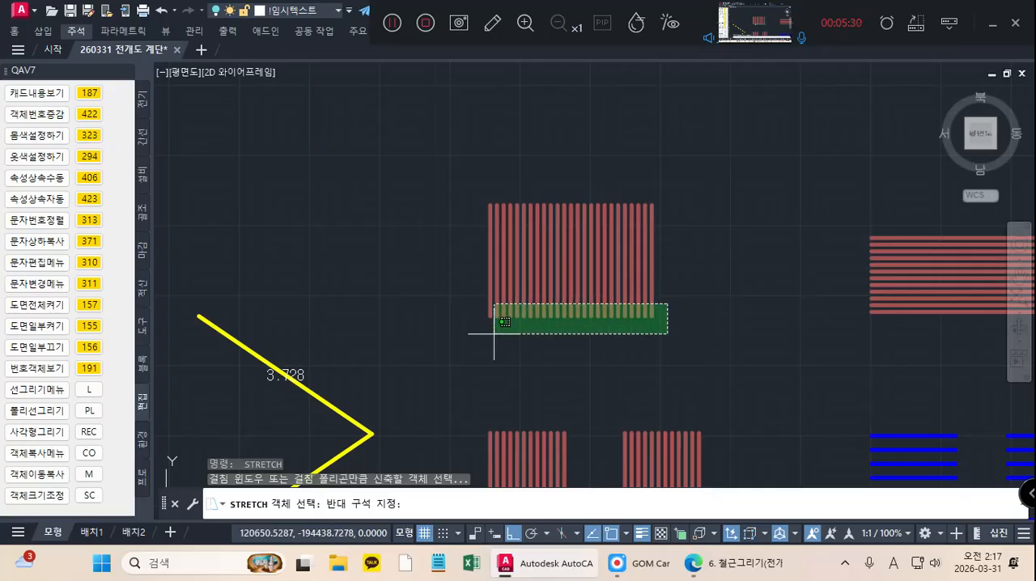
{"action": "left_click", "coordinate": [490, 315]}
{"action": "key", "text": "Return"}
{"action": "left_click", "coordinate": [490, 316]}
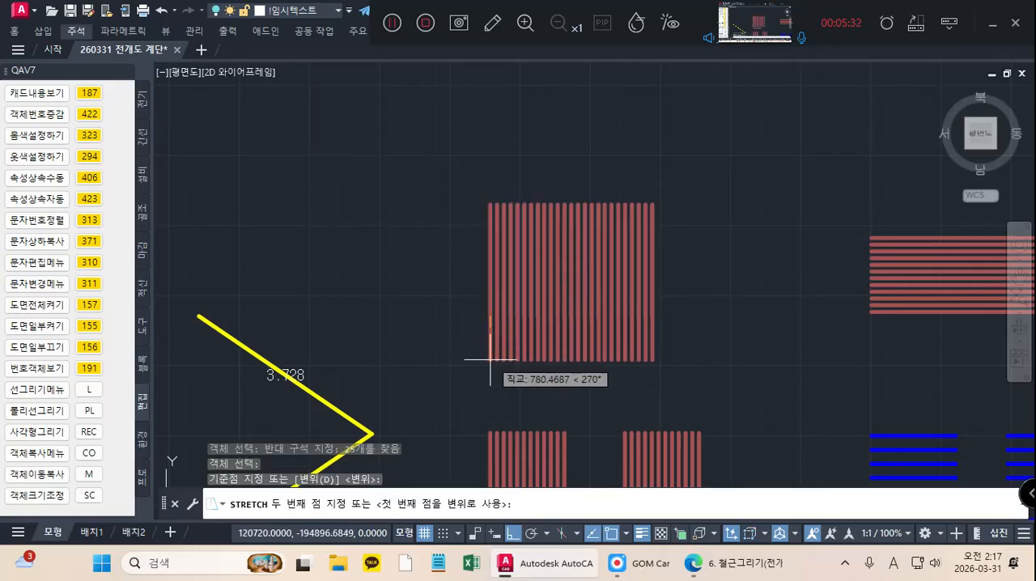
{"action": "type", "text": "510"}
{"action": "key", "text": "Return"}
Step: Stretch the upper ends of the first set's left flight vertical bars upward by 510
{"action": "scroll", "coordinate": [566, 340], "scroll_direction": "up", "scroll_amount": 5}
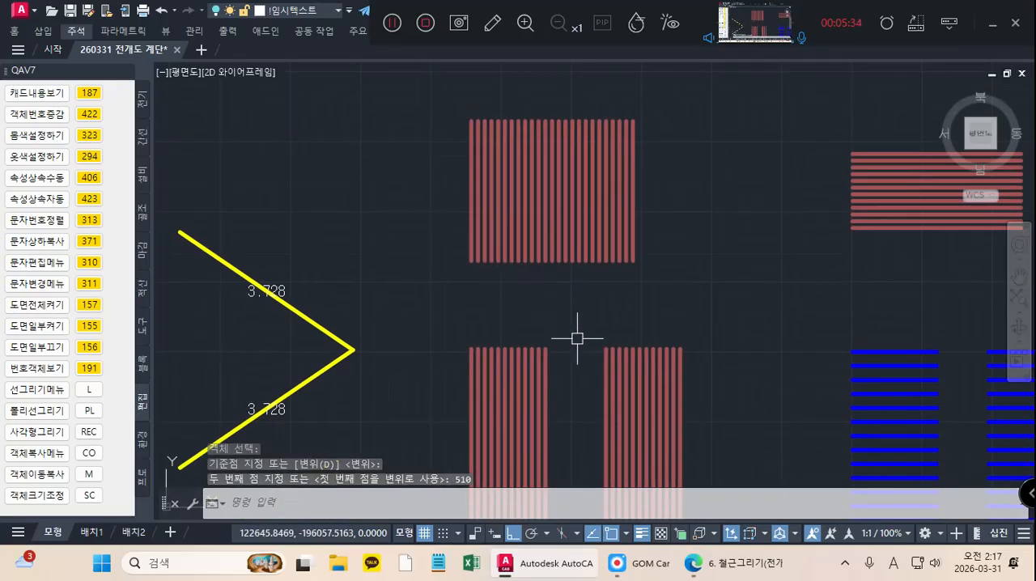
{"action": "key", "text": "Return"}
{"action": "left_click", "coordinate": [522, 337]}
{"action": "left_click", "coordinate": [289, 388]}
{"action": "key", "text": "Return"}
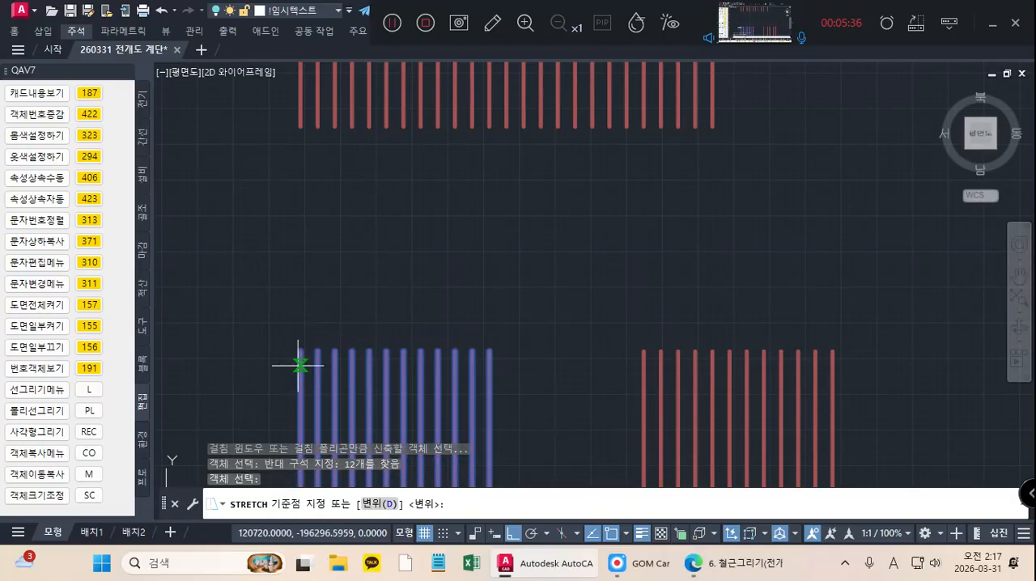
{"action": "left_click", "coordinate": [300, 351]}
{"action": "type", "text": "51"}
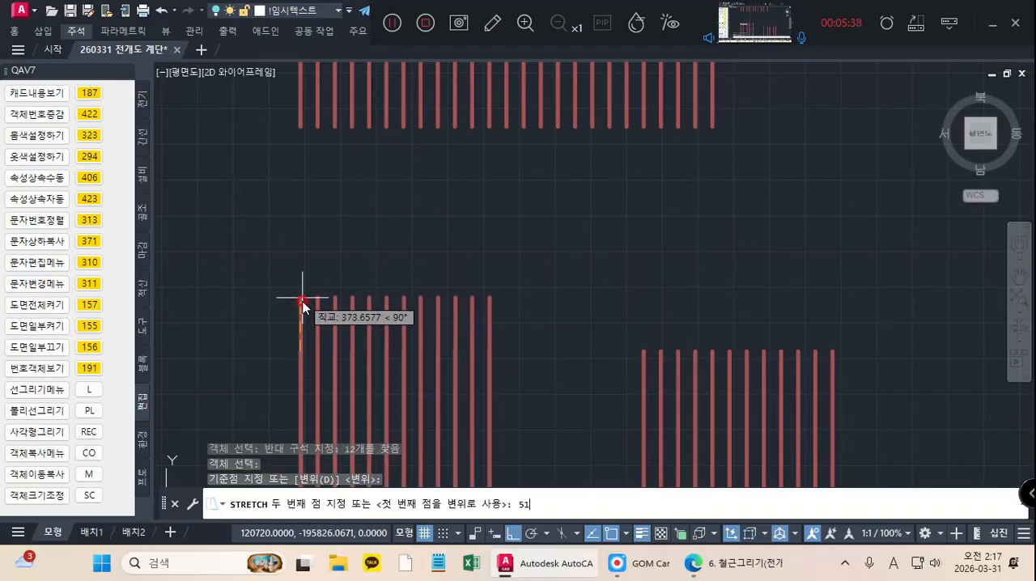
{"action": "type", "text": "0"}
{"action": "key", "text": "Return"}
Step: Stretch the upper ends of the first set's right flight vertical bars upward by 510
{"action": "scroll", "coordinate": [322, 217], "scroll_direction": "down", "scroll_amount": 5}
{"action": "key", "text": "Return"}
{"action": "left_click", "coordinate": [541, 233]}
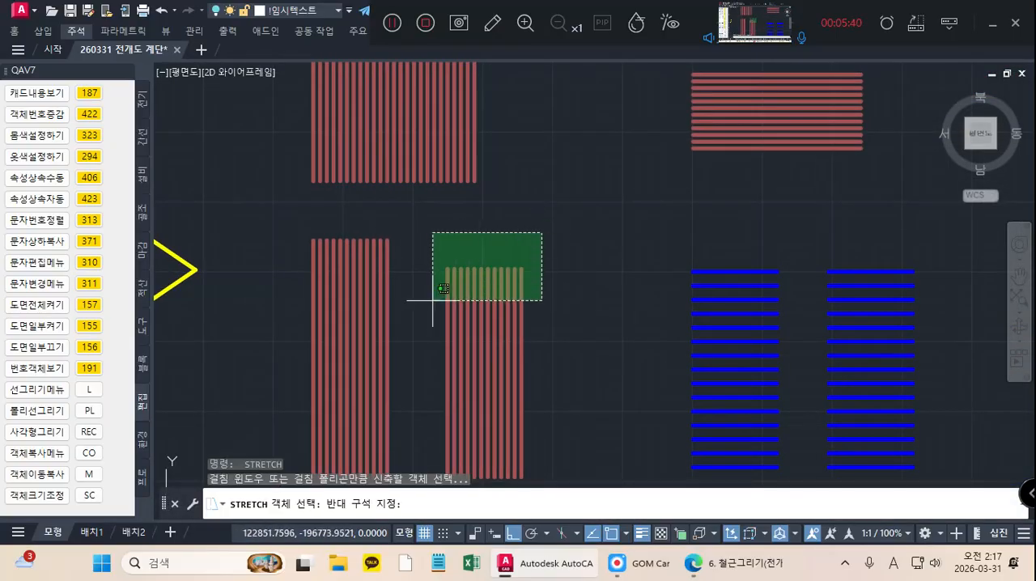
{"action": "left_click", "coordinate": [433, 301]}
{"action": "key", "text": "Return"}
{"action": "scroll", "coordinate": [445, 271], "scroll_direction": "up", "scroll_amount": 4}
{"action": "left_click", "coordinate": [444, 260]}
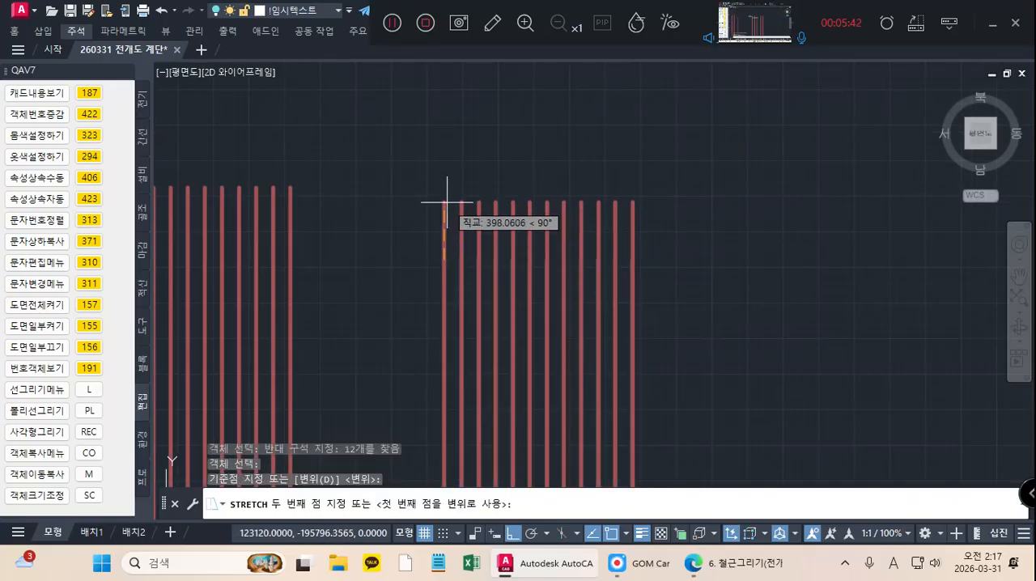
{"action": "key", "text": "Return"}
Step: Stretch the lower ends of the first set's left flight vertical bars downward by 510
{"action": "scroll", "coordinate": [475, 336], "scroll_direction": "down", "scroll_amount": 5}
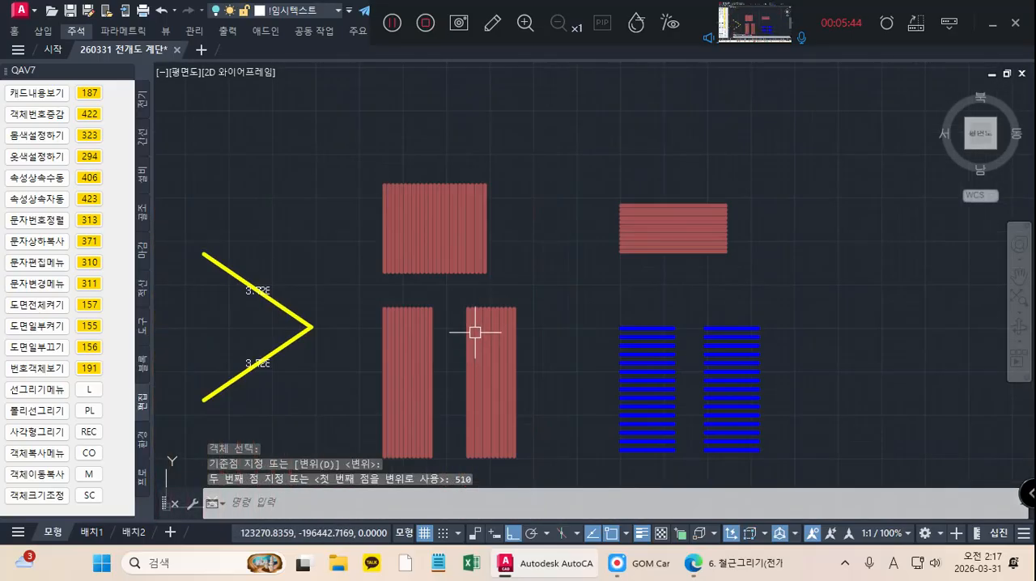
{"action": "key", "text": "Return"}
{"action": "scroll", "coordinate": [457, 347], "scroll_direction": "up", "scroll_amount": 5}
{"action": "left_click", "coordinate": [463, 323]}
{"action": "left_click", "coordinate": [292, 396]}
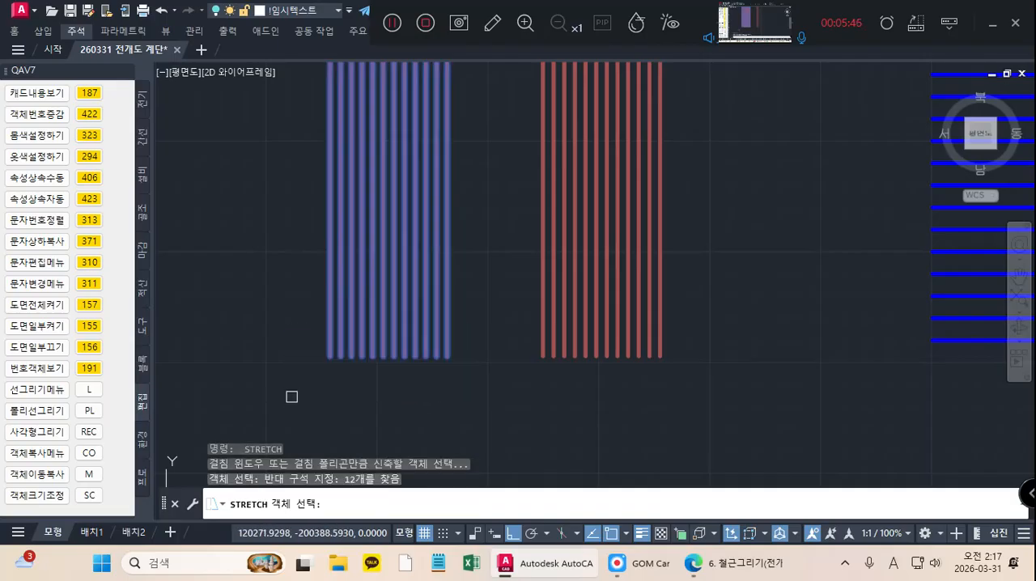
{"action": "key", "text": "Return"}
{"action": "left_click", "coordinate": [331, 357]}
{"action": "type", "text": "5"}
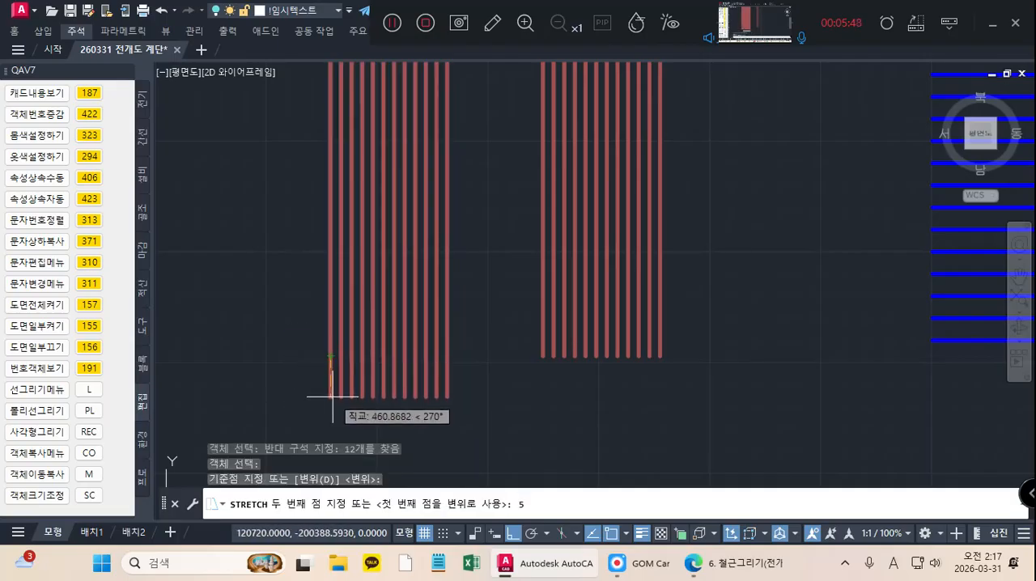
{"action": "type", "text": "10"}
{"action": "key", "text": "Return"}
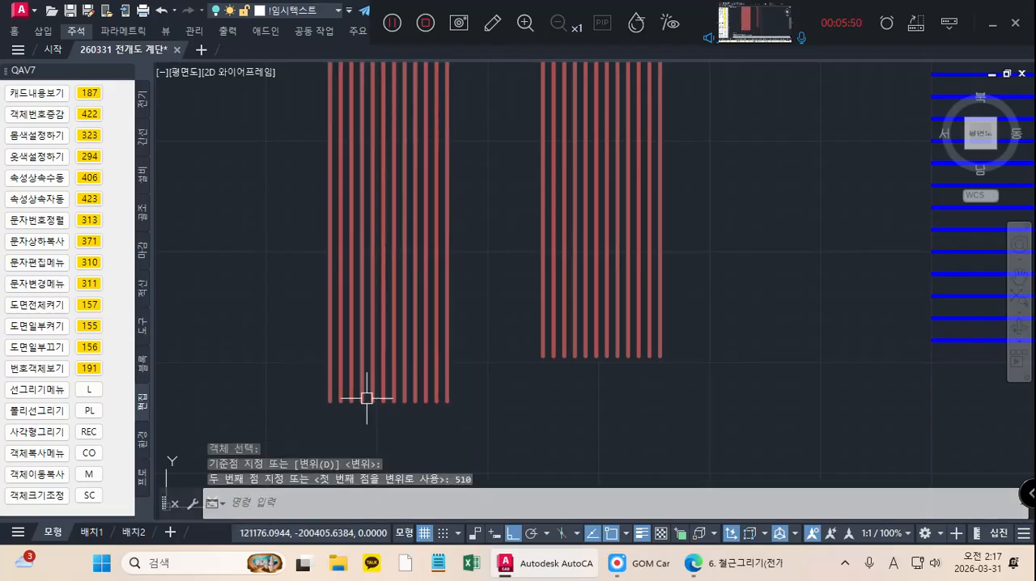
Step: Stretch the lower ends of the first set's right flight vertical bars downward by 510
{"action": "key", "text": "Return"}
{"action": "left_click", "coordinate": [683, 332]}
{"action": "left_click", "coordinate": [527, 402]}
{"action": "key", "text": "Return"}
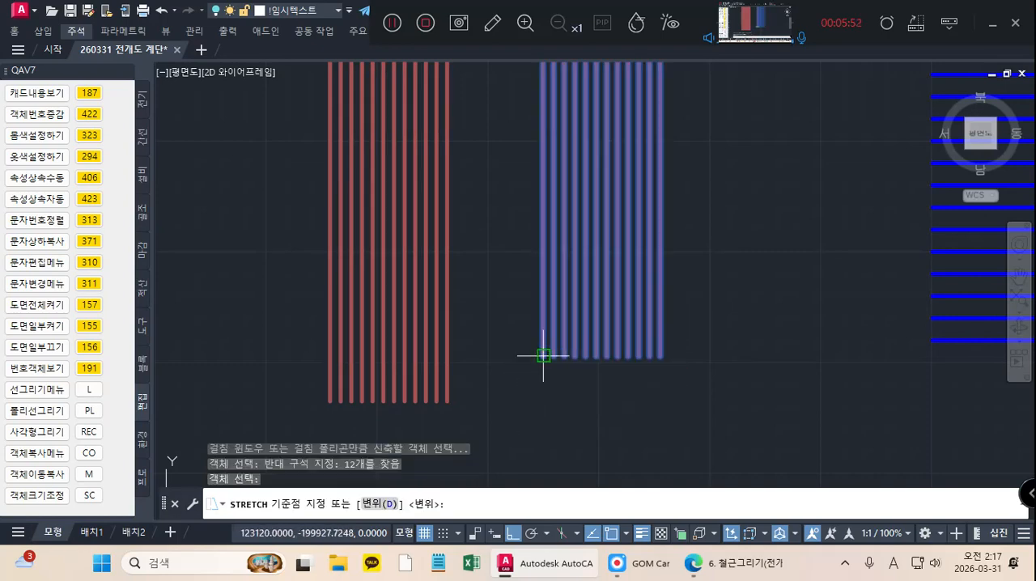
{"action": "left_click", "coordinate": [536, 357]}
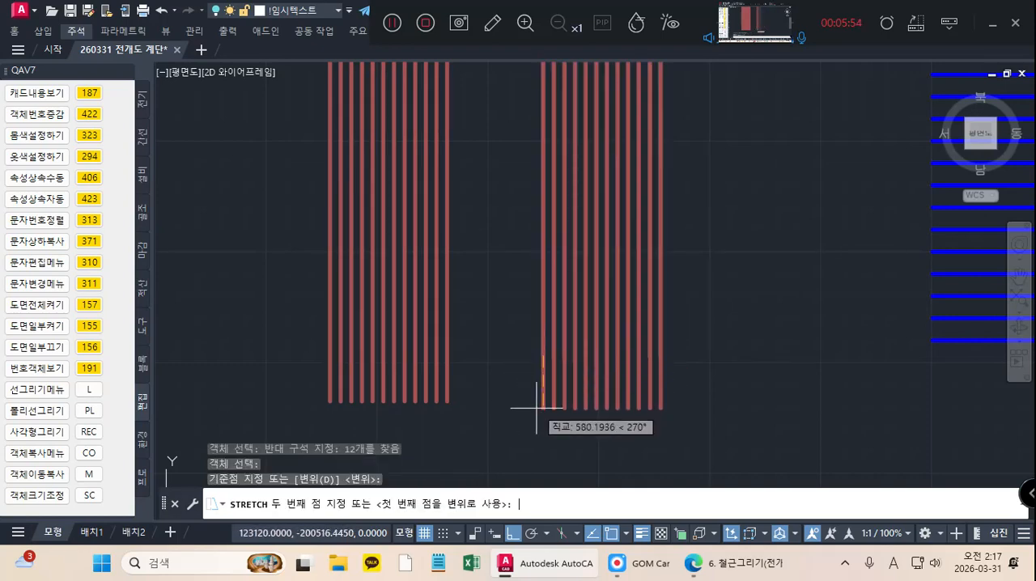
{"action": "type", "text": "510"}
{"action": "key", "text": "Return"}
Step: Stretch the upper ends of the first set's lower landing vertical bars upward by 510
{"action": "scroll", "coordinate": [537, 407], "scroll_direction": "down", "scroll_amount": 3}
{"action": "scroll", "coordinate": [602, 366], "scroll_direction": "up", "scroll_amount": 2}
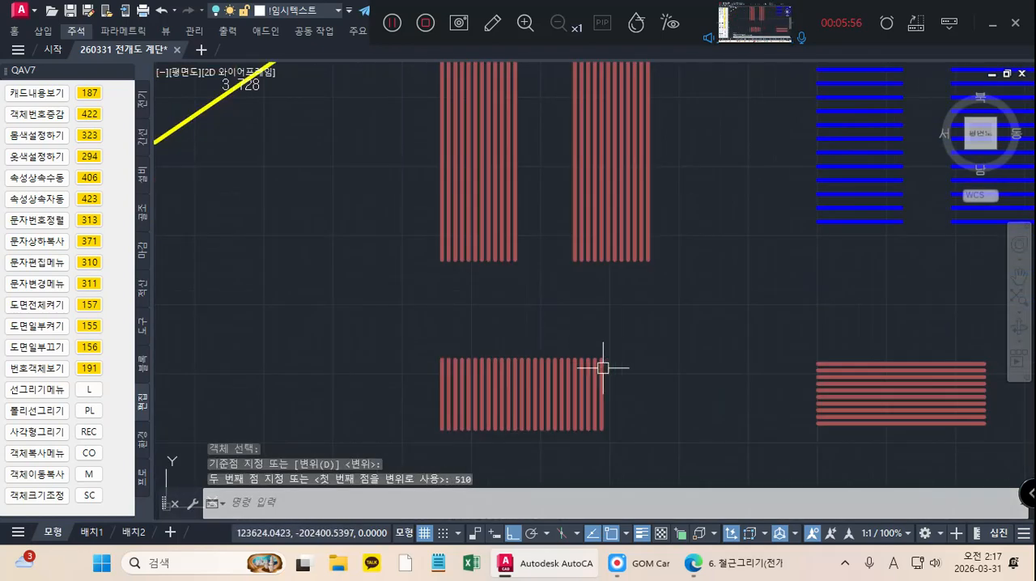
{"action": "key", "text": "Return"}
{"action": "left_click", "coordinate": [400, 394]}
{"action": "key", "text": "Return"}
{"action": "left_click", "coordinate": [441, 359]}
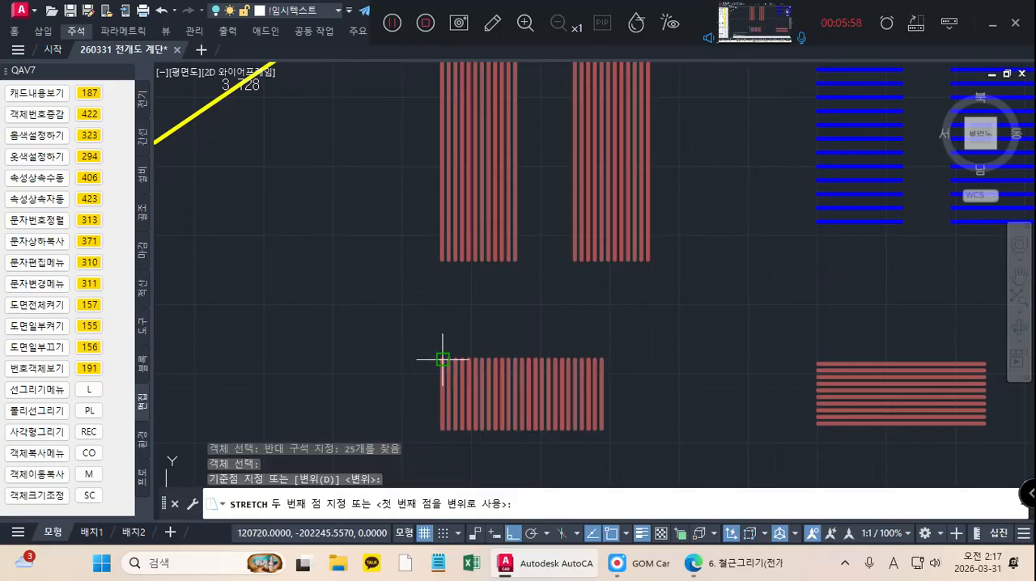
{"action": "type", "text": "510"}
{"action": "key", "text": "Return"}
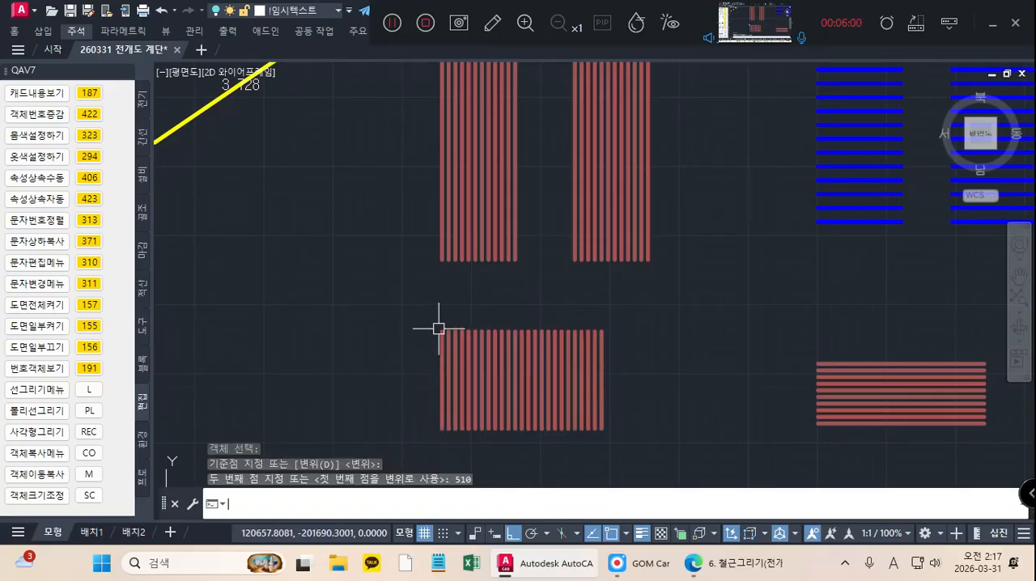
Step: Stretch the lower ends of the first set's lower landing vertical bars downward by 510
{"action": "middle_click_drag", "start_coordinate": [613, 376], "coordinate": [443, 344]}
{"action": "key", "text": "Return"}
{"action": "left_click", "coordinate": [460, 378]}
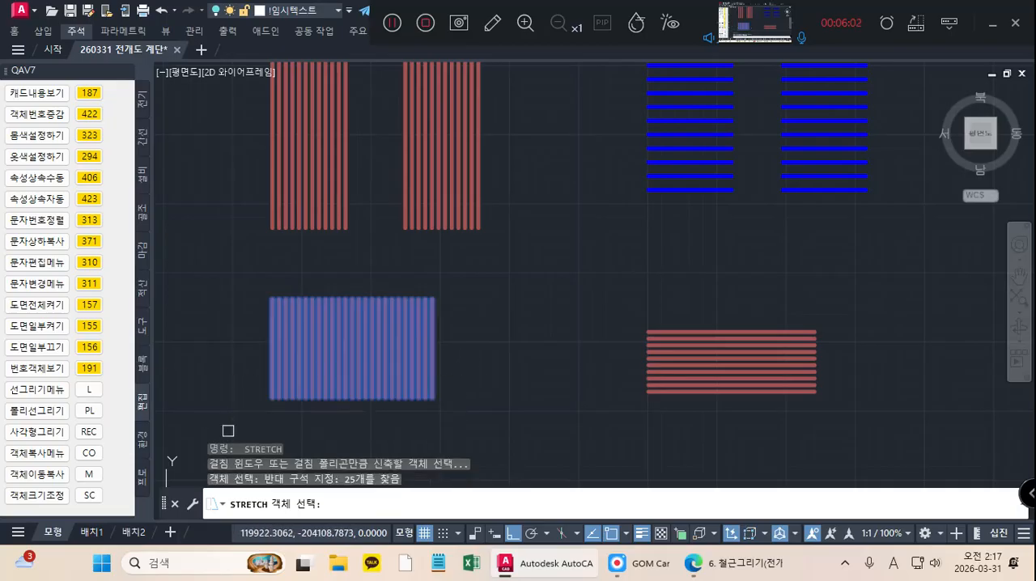
{"action": "left_click", "coordinate": [235, 429]}
{"action": "key", "text": "Return"}
{"action": "left_click", "coordinate": [273, 398]}
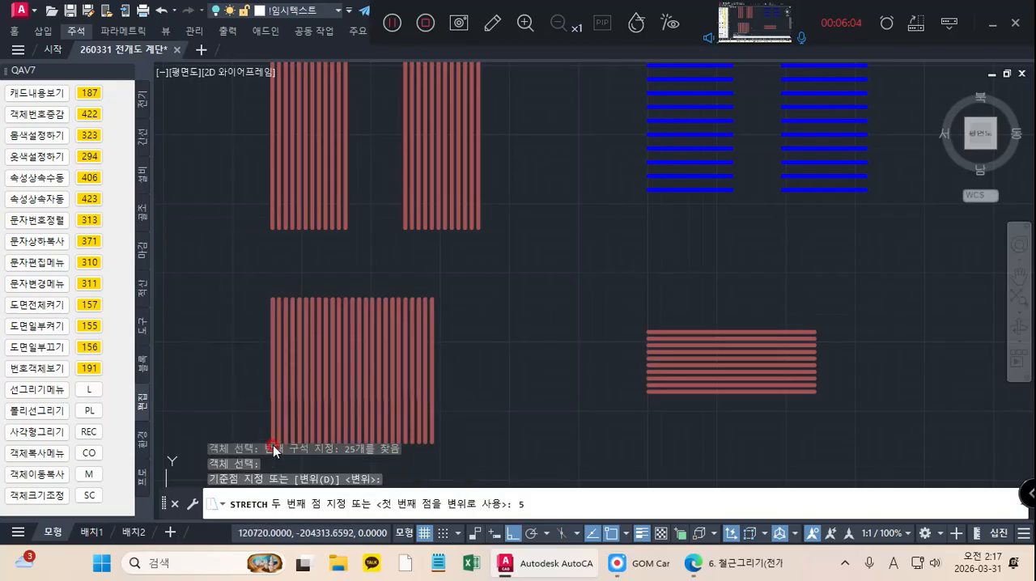
{"action": "key", "text": "Return"}
Step: Stretch the left ends of the second set's upper landing horizontal bars outward to the left by 510
{"action": "scroll", "coordinate": [421, 411], "scroll_direction": "down", "scroll_amount": 2}
{"action": "middle_click_drag", "start_coordinate": [549, 222], "coordinate": [492, 346]}
{"action": "scroll", "coordinate": [521, 203], "scroll_direction": "up", "scroll_amount": 2}
{"action": "key", "text": "Return"}
{"action": "left_click", "coordinate": [509, 258]}
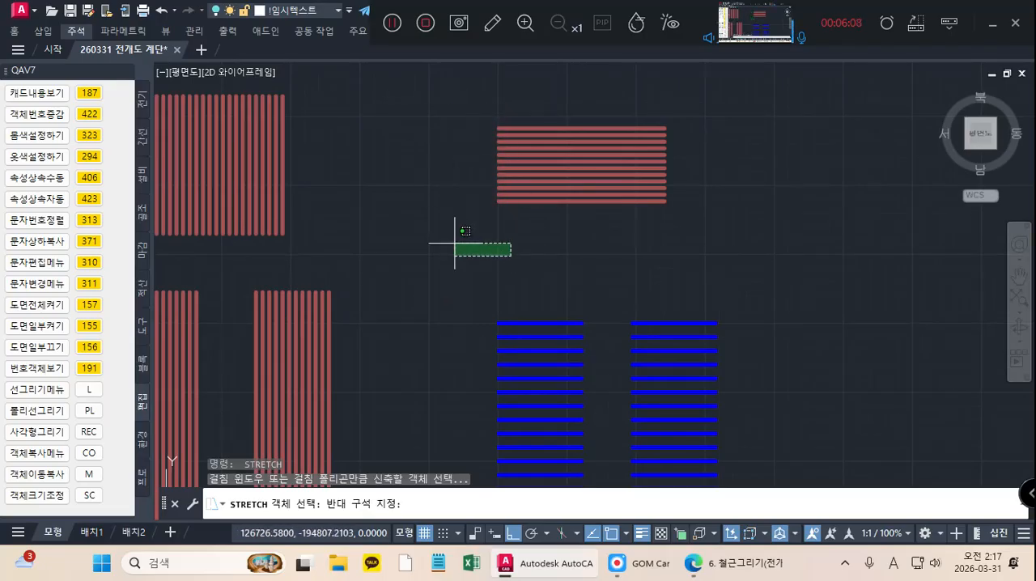
{"action": "left_click", "coordinate": [456, 237]}
{"action": "left_click", "coordinate": [521, 89]}
{"action": "left_click", "coordinate": [463, 279]}
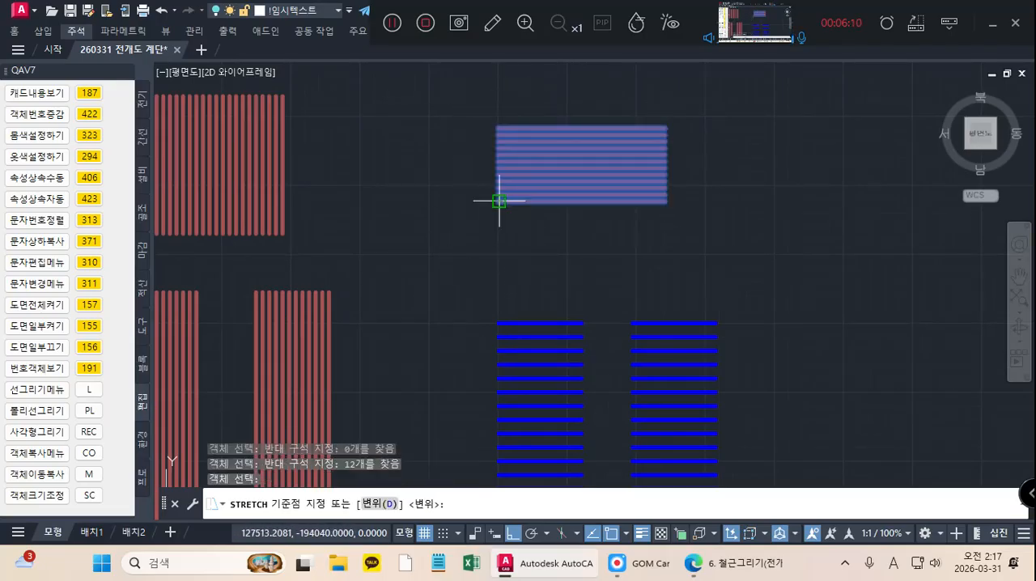
{"action": "left_click", "coordinate": [499, 201]}
{"action": "type", "text": "510"}
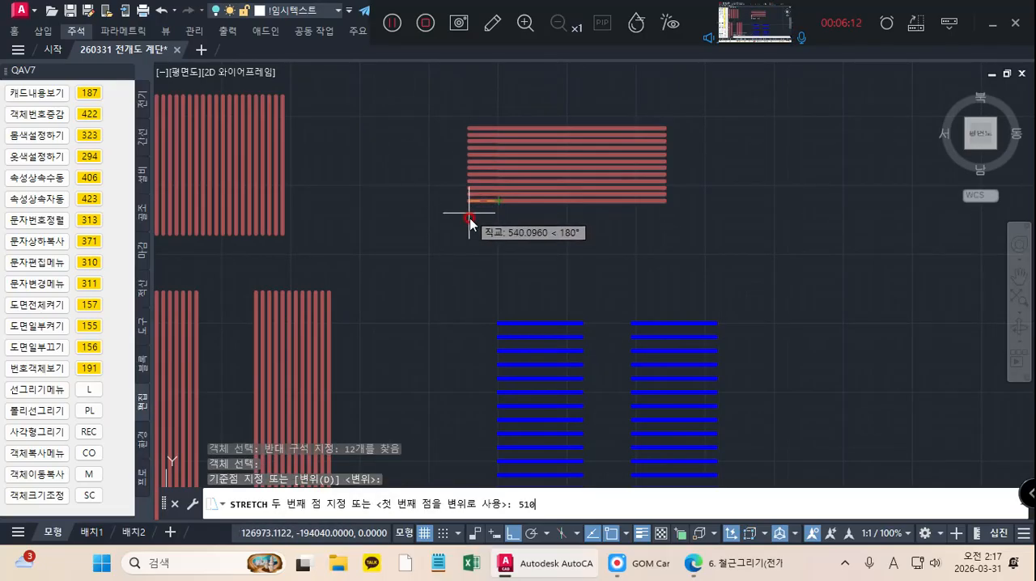
{"action": "key", "text": "Return"}
{"action": "key", "text": "Return"}
Step: Stretch the right ends of the second set's upper landing horizontal bars outward to the right by 510
{"action": "left_click", "coordinate": [607, 116]}
{"action": "left_click", "coordinate": [592, 259]}
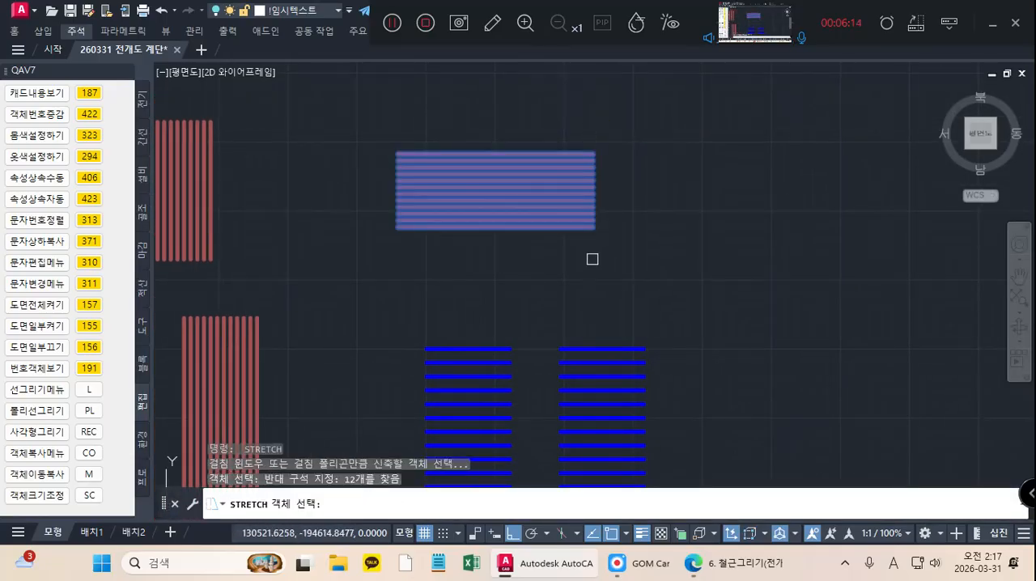
{"action": "key", "text": "Return"}
{"action": "left_click", "coordinate": [595, 227]}
{"action": "type", "text": "51"}
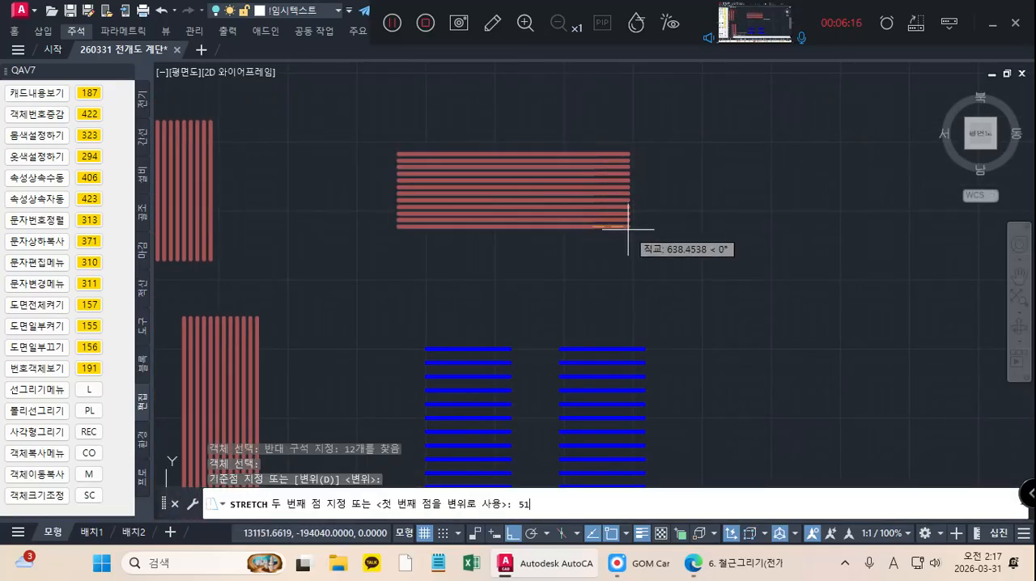
{"action": "type", "text": "0"}
{"action": "key", "text": "Return"}
Step: Stretch the left ends of the second set's lower landing horizontal bars outward to the left by 510
{"action": "scroll", "coordinate": [526, 243], "scroll_direction": "down", "scroll_amount": 3}
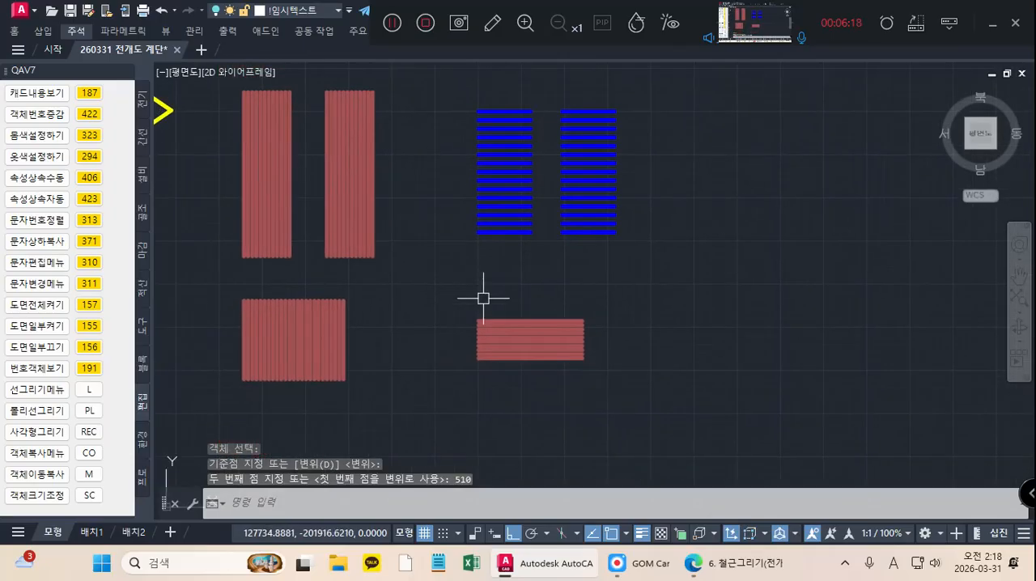
{"action": "key", "text": "Return"}
{"action": "scroll", "coordinate": [485, 298], "scroll_direction": "up", "scroll_amount": 2}
{"action": "left_click", "coordinate": [486, 300]}
{"action": "left_click", "coordinate": [462, 416]}
{"action": "key", "text": "Return"}
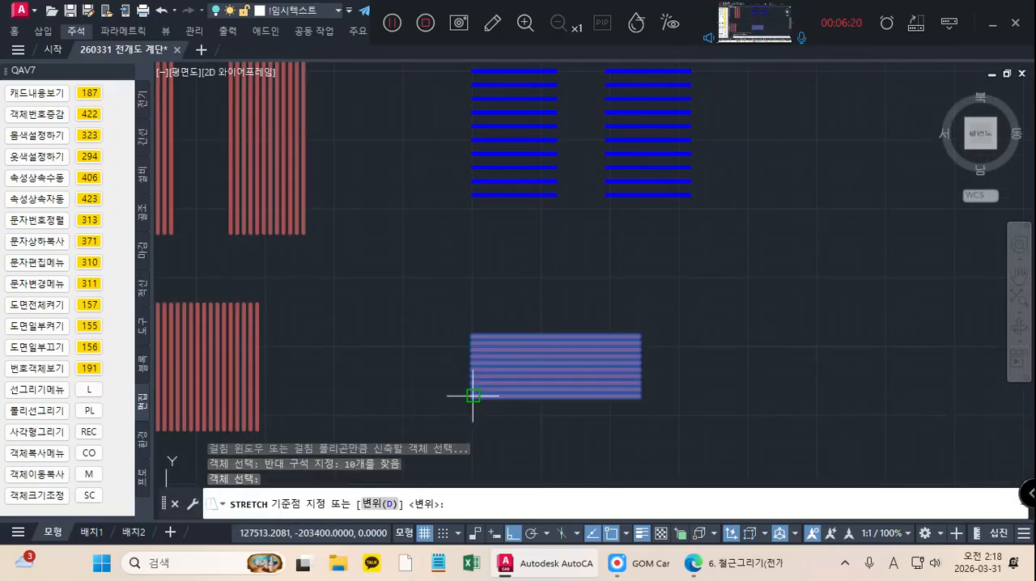
{"action": "left_click", "coordinate": [473, 396]}
{"action": "type", "text": "510"}
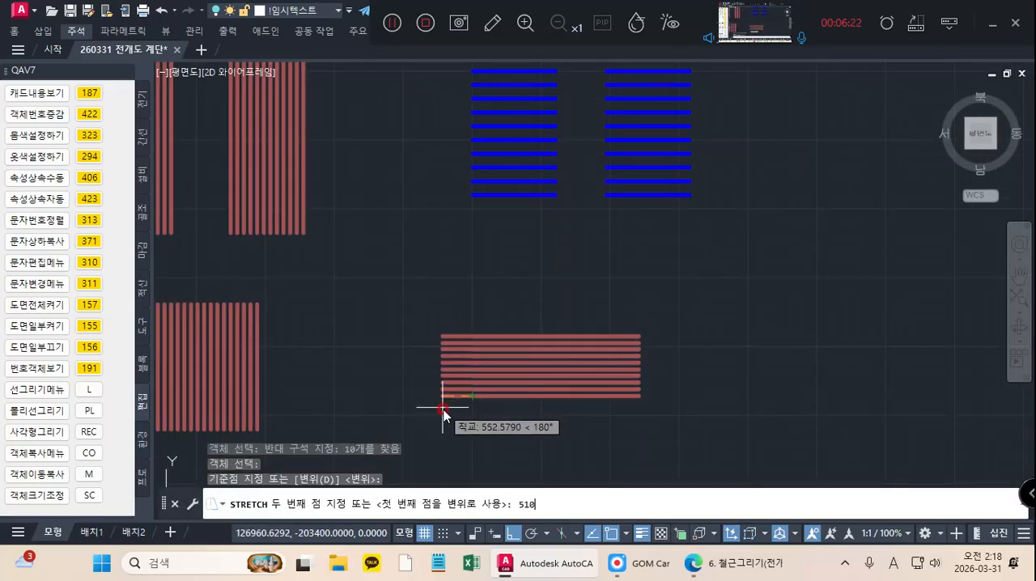
{"action": "key", "text": "Return"}
Step: Stretch the right ends of the second set's lower landing horizontal bars outward to the right by 510
{"action": "middle_click_drag", "start_coordinate": [518, 391], "coordinate": [472, 388]}
{"action": "key", "text": "Return"}
{"action": "left_click", "coordinate": [613, 304]}
{"action": "left_click", "coordinate": [573, 418]}
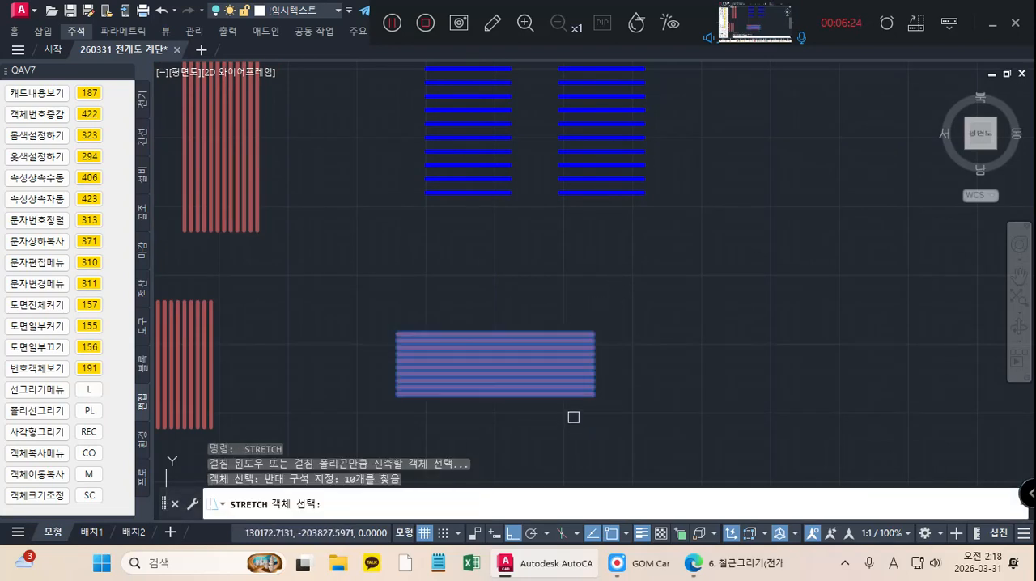
{"action": "key", "text": "Return"}
{"action": "left_click", "coordinate": [596, 394]}
{"action": "type", "text": "51"}
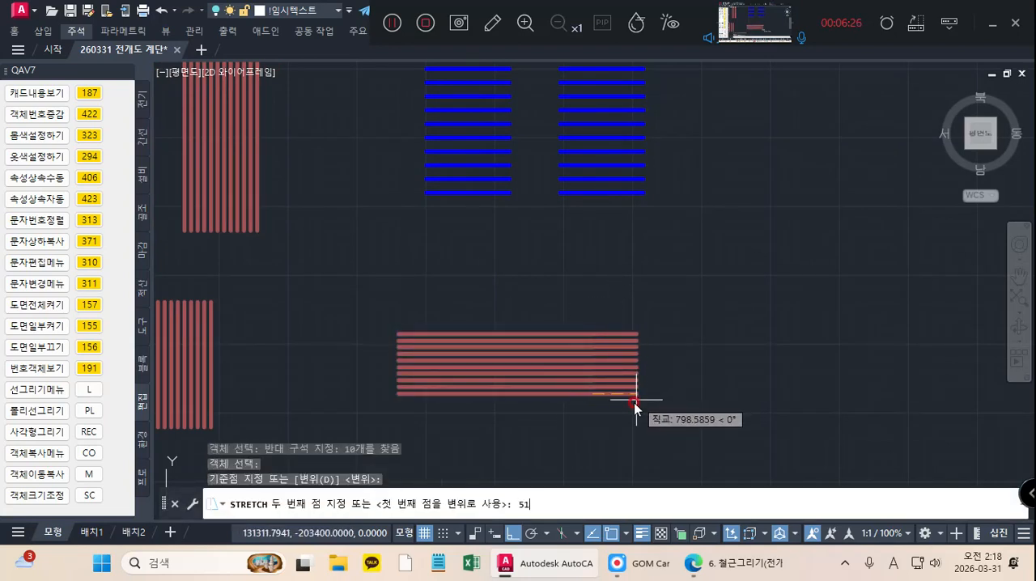
{"action": "type", "text": "0"}
{"action": "key", "text": "Return"}
Step: Stretch the left ends of the second set's left flight blue horizontal bars outward to the left by 400
{"action": "scroll", "coordinate": [566, 371], "scroll_direction": "down", "scroll_amount": 2}
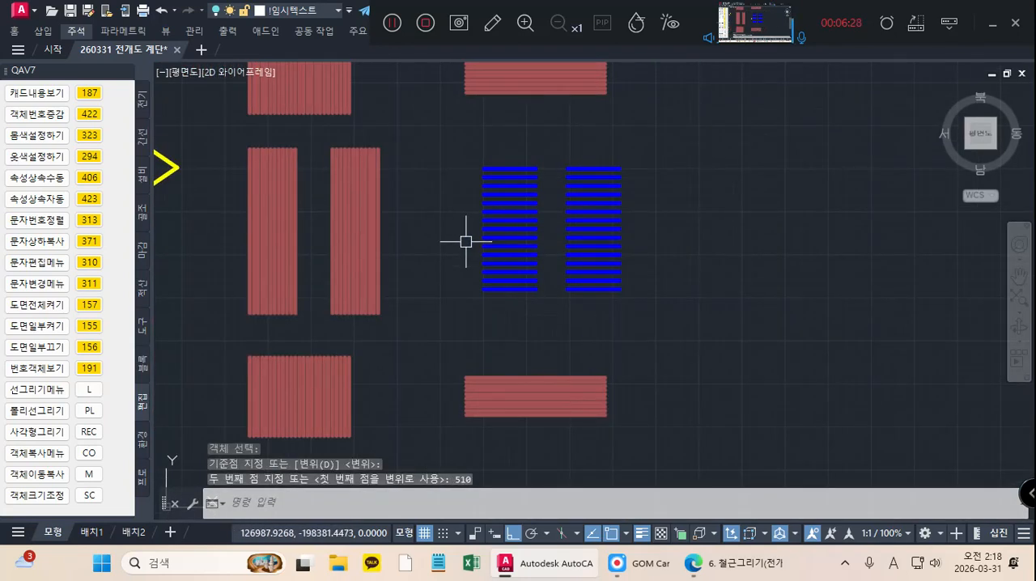
{"action": "middle_click_drag", "start_coordinate": [477, 252], "coordinate": [485, 261]}
{"action": "key", "text": "Return"}
{"action": "left_click", "coordinate": [504, 149]}
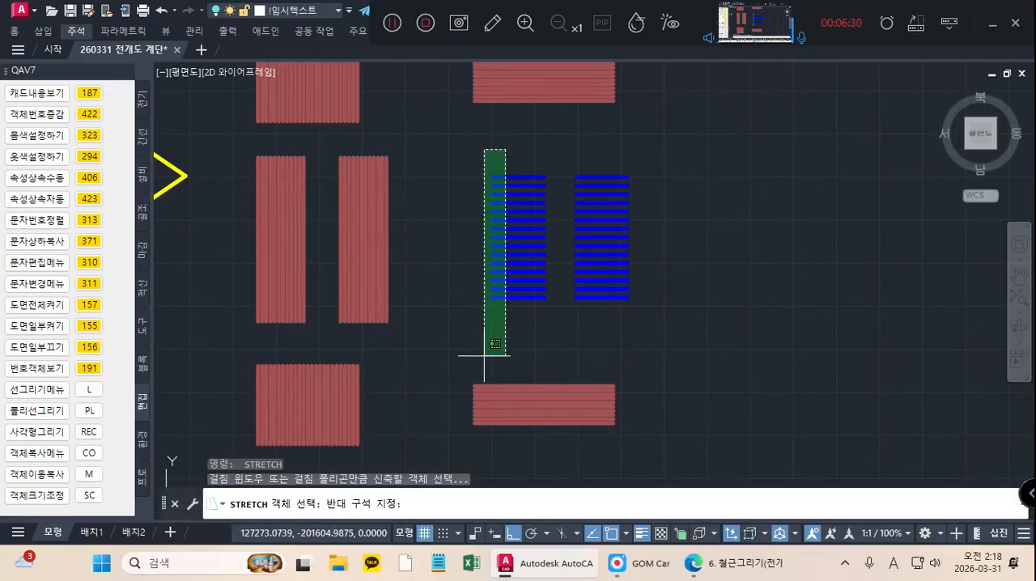
{"action": "left_click", "coordinate": [486, 349]}
{"action": "key", "text": "Return"}
{"action": "left_click", "coordinate": [489, 296]}
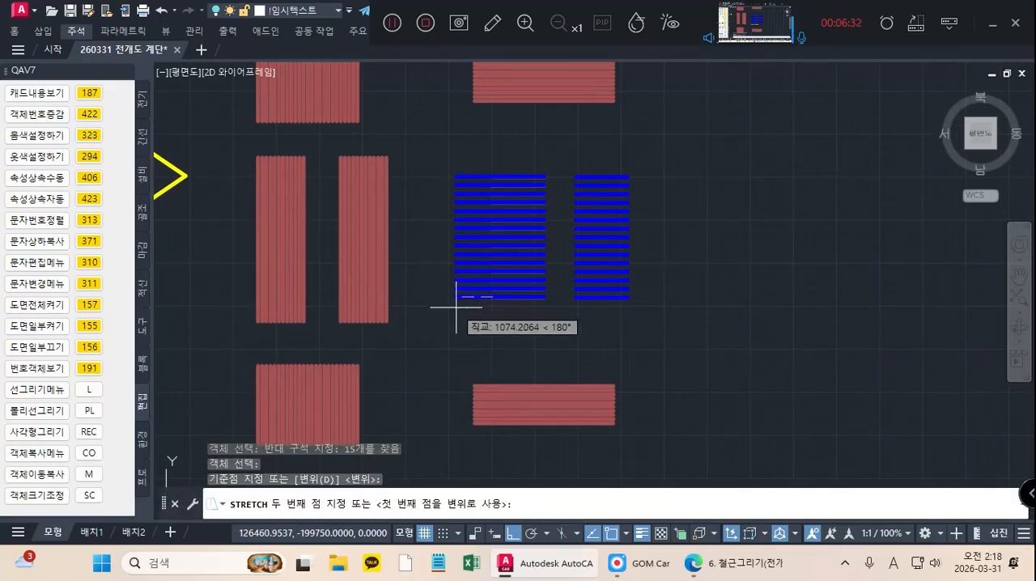
{"action": "type", "text": "400"}
{"action": "key", "text": "Return"}
Step: Stretch the right ends of the second set's right flight blue horizontal bars outward to the right by 400
{"action": "key", "text": "Return"}
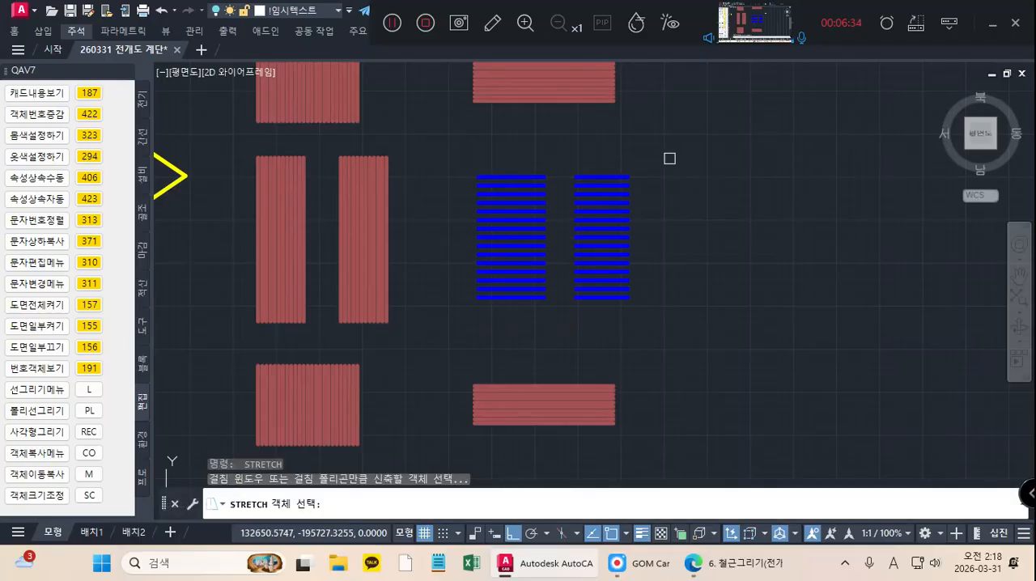
{"action": "left_click", "coordinate": [649, 151]}
{"action": "left_click", "coordinate": [616, 332]}
{"action": "key", "text": "Return"}
{"action": "left_click", "coordinate": [629, 298]}
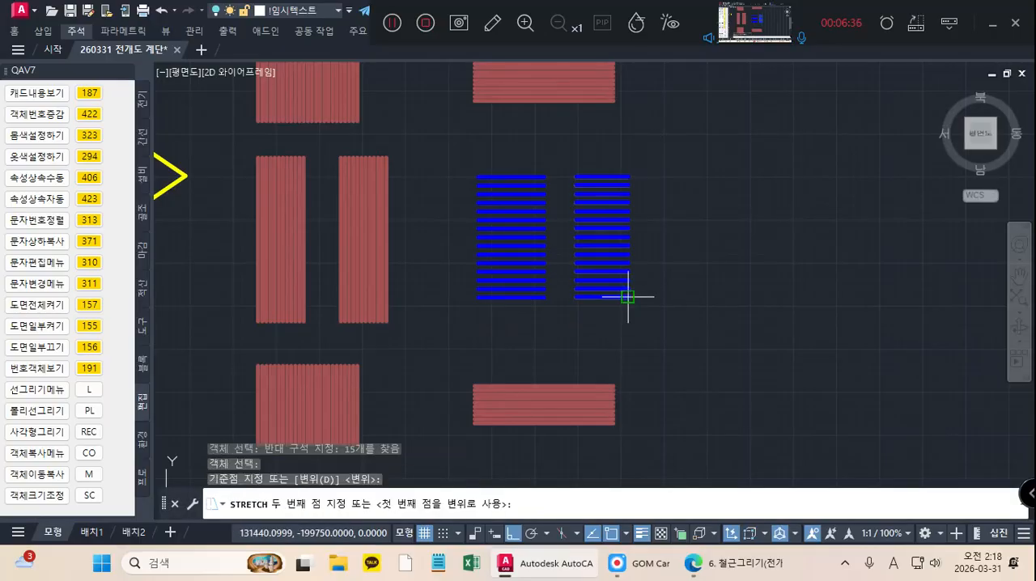
{"action": "type", "text": "400"}
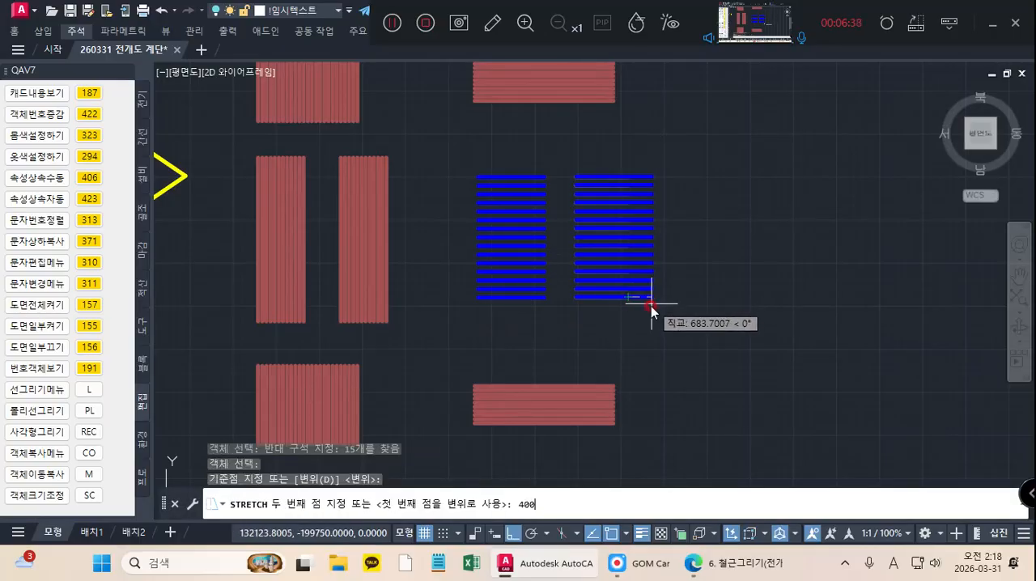
{"action": "key", "text": "Escape"}
Step: Turn all layers back on to display the landing and flight outlines with the extended rebar
{"action": "scroll", "coordinate": [648, 308], "scroll_direction": "down", "scroll_amount": 5}
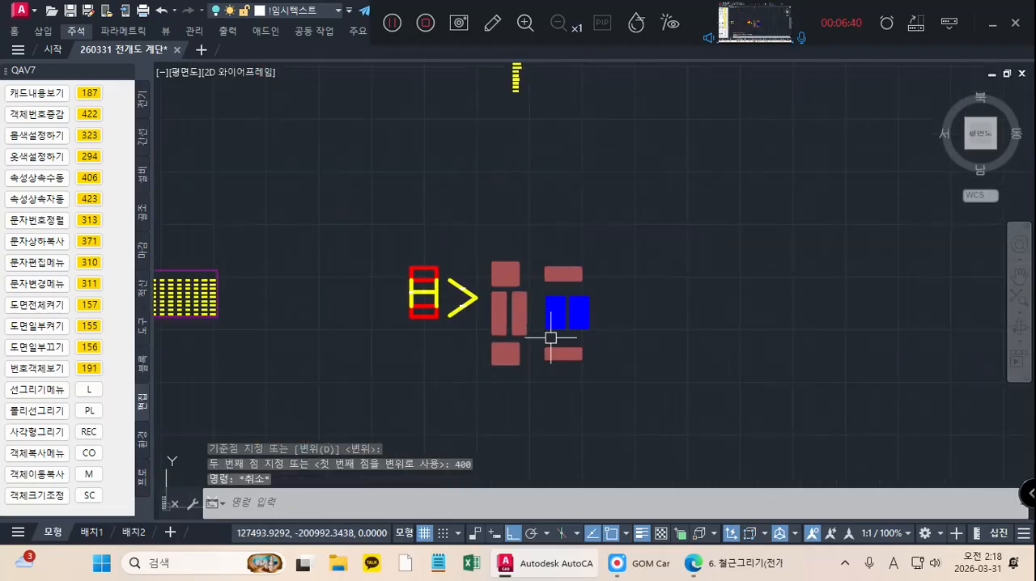
{"action": "middle_click_drag", "start_coordinate": [386, 341], "coordinate": [447, 327]}
{"action": "left_click", "coordinate": [84, 306]}
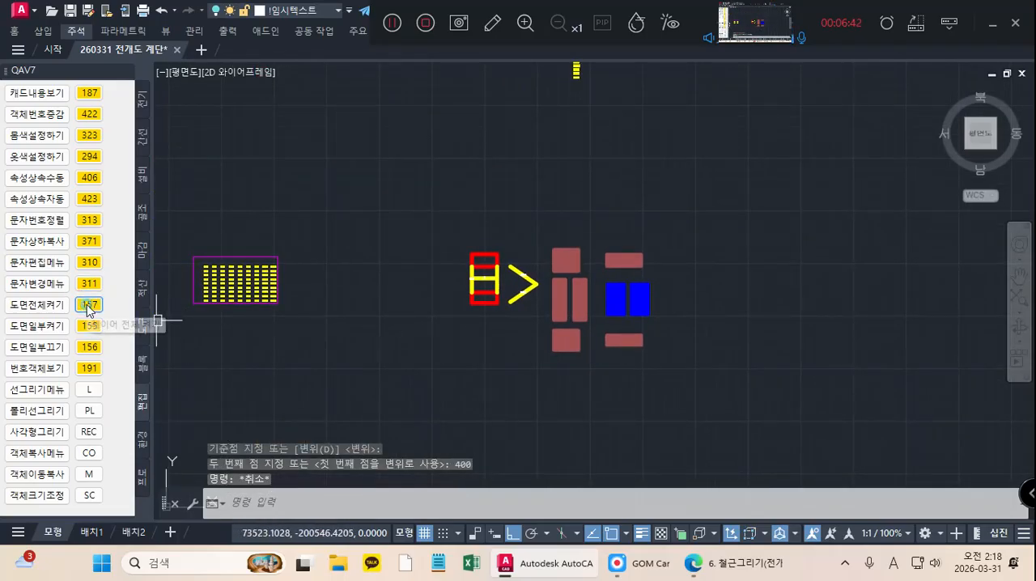
{"action": "scroll", "coordinate": [562, 267], "scroll_direction": "up", "scroll_amount": 5}
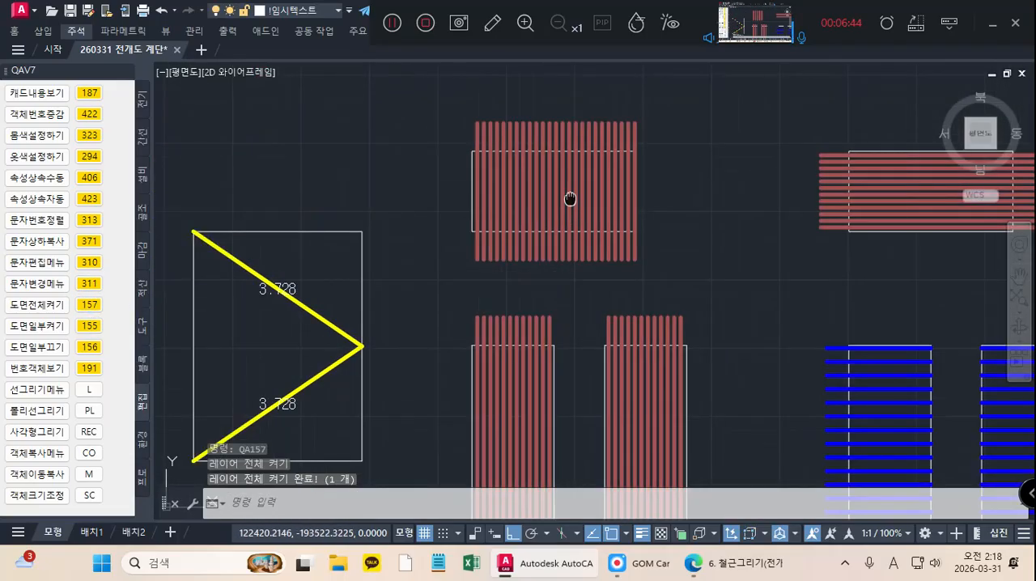
Step: Inspect the extended rebar against the landing and flight outlines in both bar sets
{"action": "middle_click_drag", "start_coordinate": [559, 321], "coordinate": [535, 188]}
{"action": "scroll", "coordinate": [537, 195], "scroll_direction": "down", "scroll_amount": 2}
{"action": "middle_click_drag", "start_coordinate": [550, 268], "coordinate": [541, 245]}
{"action": "scroll", "coordinate": [542, 364], "scroll_direction": "up", "scroll_amount": 2}
{"action": "middle_click_drag", "start_coordinate": [813, 369], "coordinate": [668, 357]}
{"action": "middle_click_drag", "start_coordinate": [768, 363], "coordinate": [721, 420]}
{"action": "middle_click_drag", "start_coordinate": [723, 310], "coordinate": [710, 364]}
{"action": "middle_click_drag", "start_coordinate": [696, 250], "coordinate": [673, 343]}
{"action": "middle_click_drag", "start_coordinate": [668, 267], "coordinate": [659, 243]}
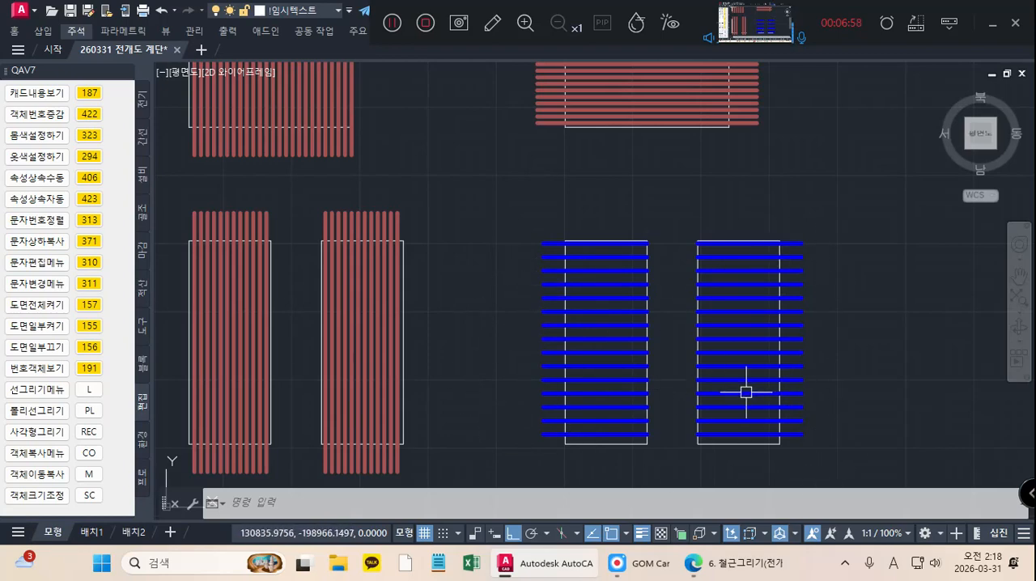
Step: Copy both rebar sets with their landing and flight outlines horizontally to the free area right of the originals
{"action": "scroll", "coordinate": [693, 396], "scroll_direction": "down", "scroll_amount": 5}
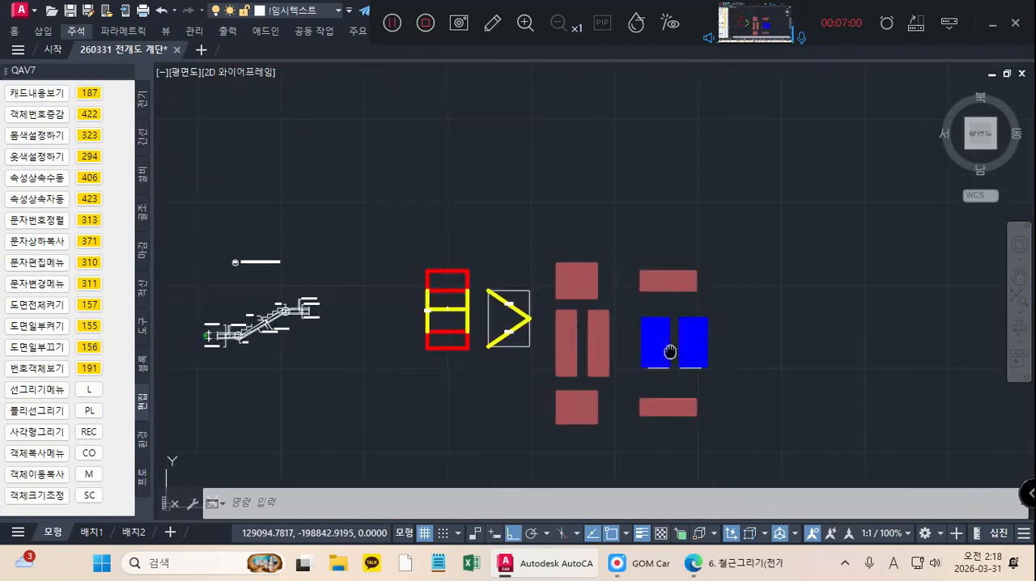
{"action": "left_click", "coordinate": [761, 450]}
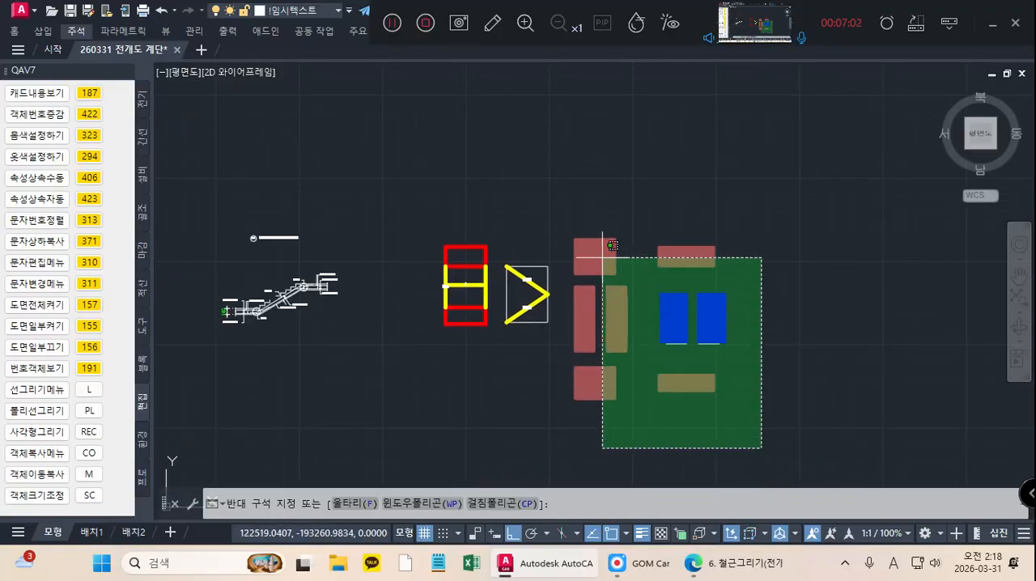
{"action": "left_click", "coordinate": [565, 212]}
{"action": "right_click", "coordinate": [564, 173]}
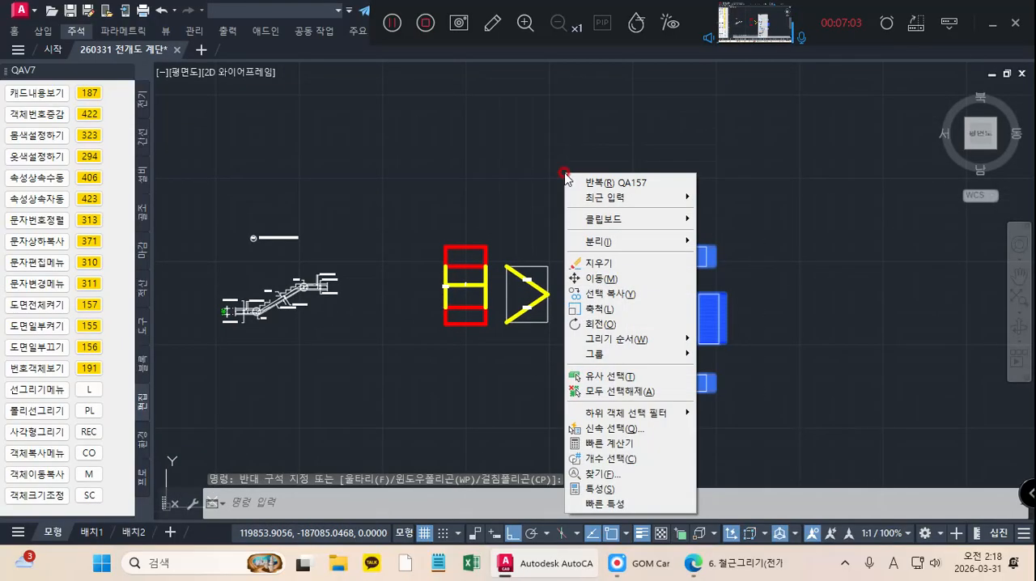
{"action": "left_click", "coordinate": [604, 294]}
{"action": "scroll", "coordinate": [552, 216], "scroll_direction": "up", "scroll_amount": 6}
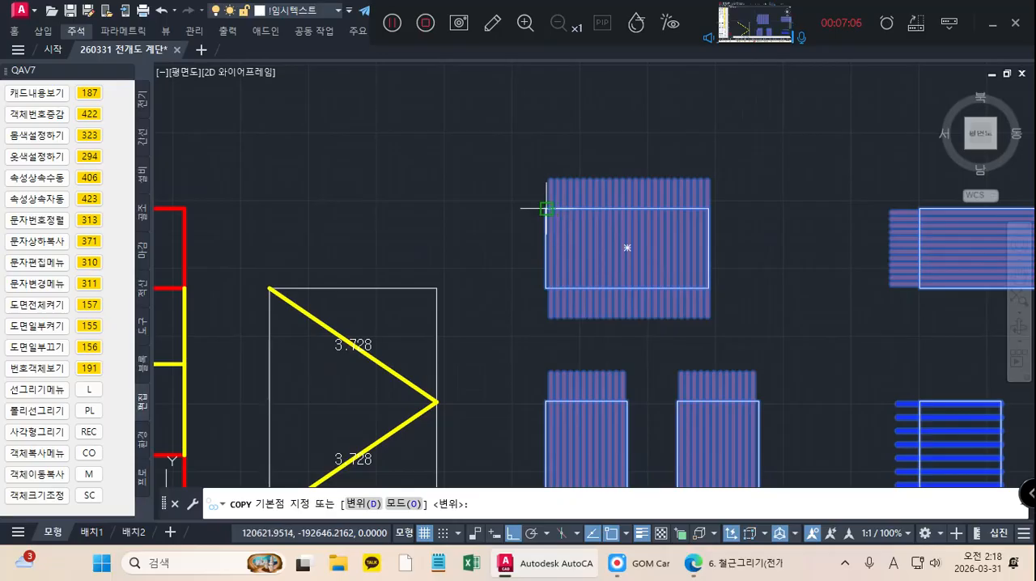
{"action": "left_click", "coordinate": [547, 209]}
{"action": "scroll", "coordinate": [370, 231], "scroll_direction": "down", "scroll_amount": 3}
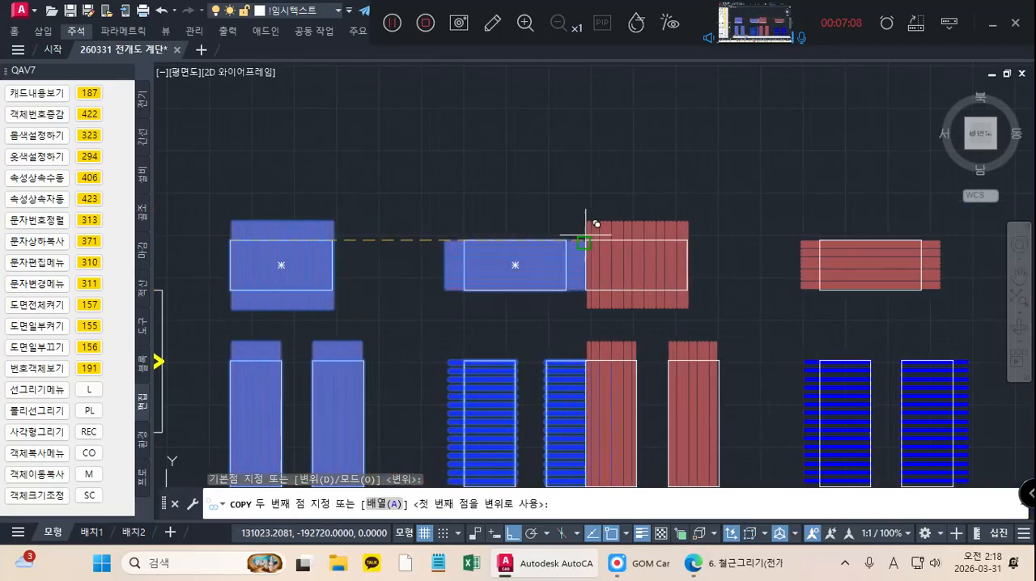
{"action": "left_click", "coordinate": [678, 229]}
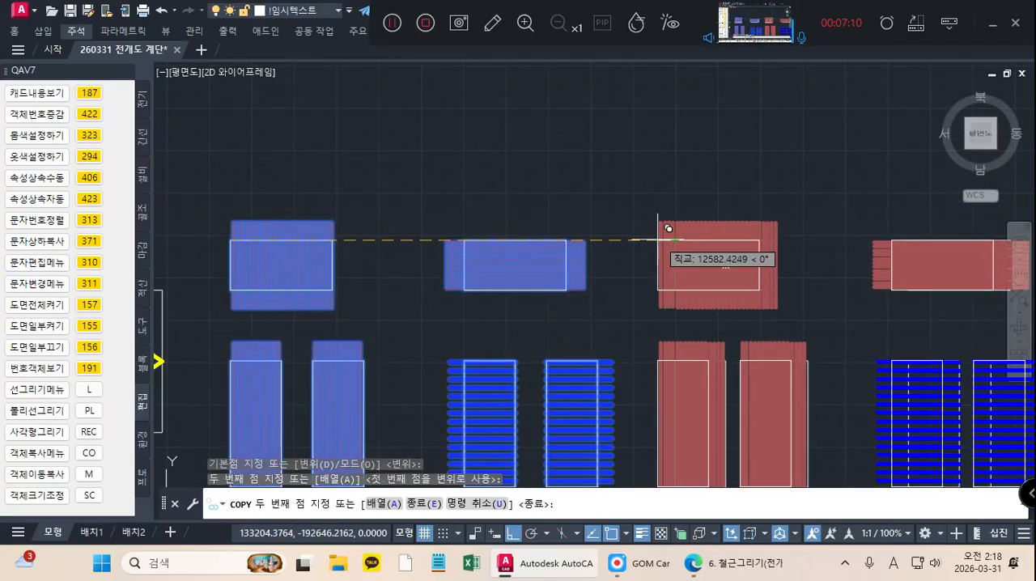
{"action": "key", "text": "Escape"}
Step: Examine the stair section detail for the additional bars where the landing meets the flight
{"action": "scroll", "coordinate": [578, 256], "scroll_direction": "down", "scroll_amount": 2}
{"action": "middle_click_drag", "start_coordinate": [578, 256], "coordinate": [482, 225]}
{"action": "scroll", "coordinate": [483, 239], "scroll_direction": "down", "scroll_amount": 2}
{"action": "middle_click_drag", "start_coordinate": [318, 285], "coordinate": [793, 286]}
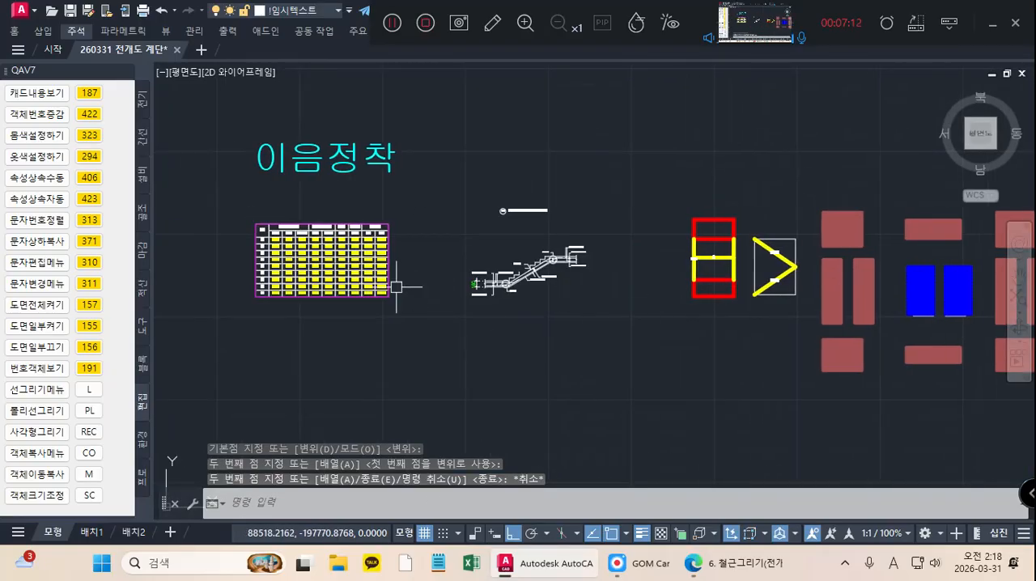
{"action": "middle_click_drag", "start_coordinate": [412, 292], "coordinate": [745, 318]}
{"action": "scroll", "coordinate": [847, 310], "scroll_direction": "up", "scroll_amount": 5}
{"action": "middle_click_drag", "start_coordinate": [901, 321], "coordinate": [676, 322]}
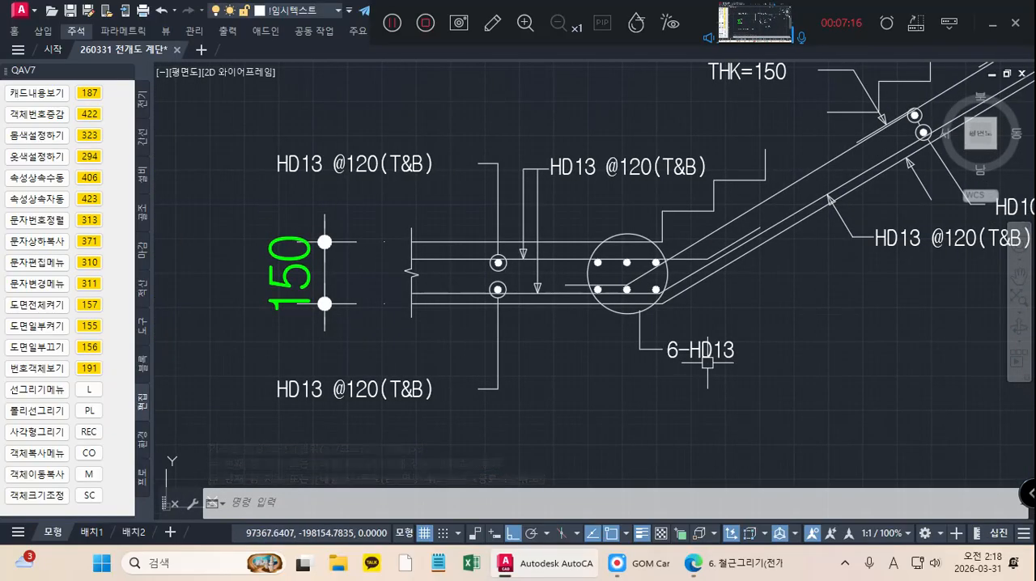
{"action": "scroll", "coordinate": [719, 367], "scroll_direction": "up", "scroll_amount": 2}
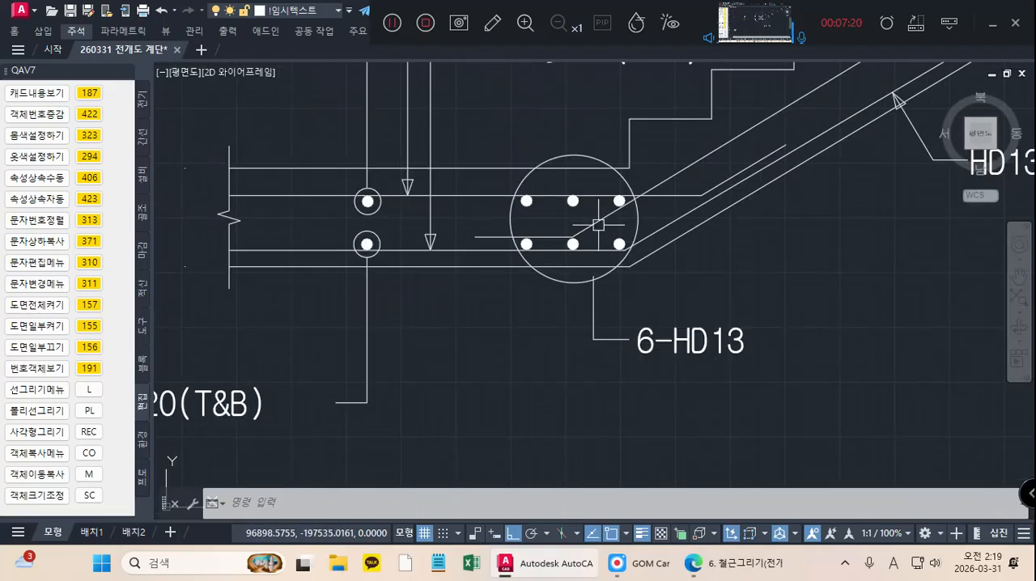
{"action": "scroll", "coordinate": [597, 224], "scroll_direction": "down", "scroll_amount": 8}
{"action": "middle_click_drag", "start_coordinate": [640, 258], "coordinate": [459, 308]}
{"action": "middle_click_drag", "start_coordinate": [673, 310], "coordinate": [396, 310]}
Step: Draw a box 3000 wide and 1000 high to the right of the copied rebar sets
{"action": "scroll", "coordinate": [396, 310], "scroll_direction": "down", "scroll_amount": 2}
{"action": "scroll", "coordinate": [542, 292], "scroll_direction": "down", "scroll_amount": 2}
{"action": "middle_click_drag", "start_coordinate": [899, 307], "coordinate": [465, 293]}
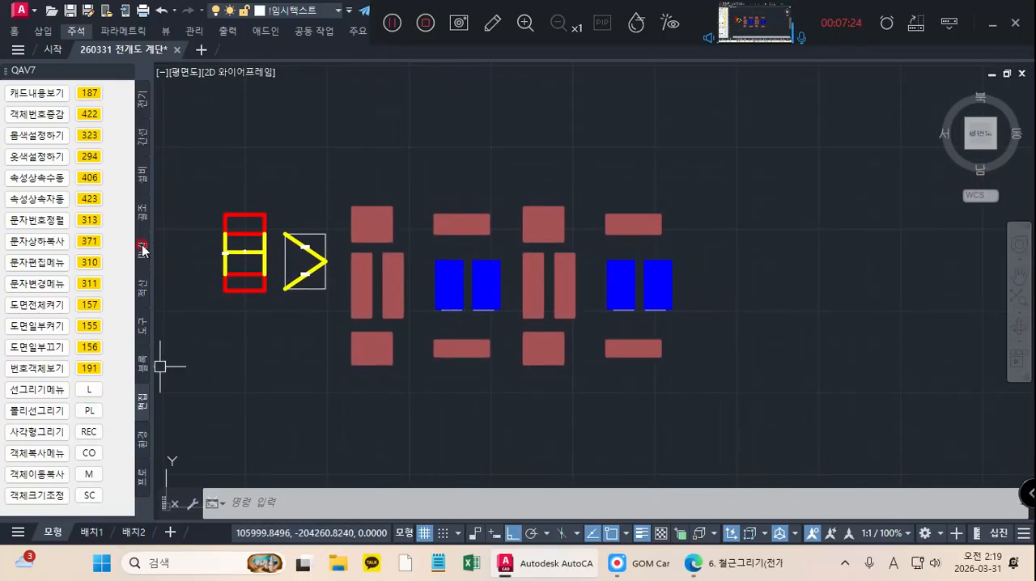
{"action": "left_click", "coordinate": [142, 216]}
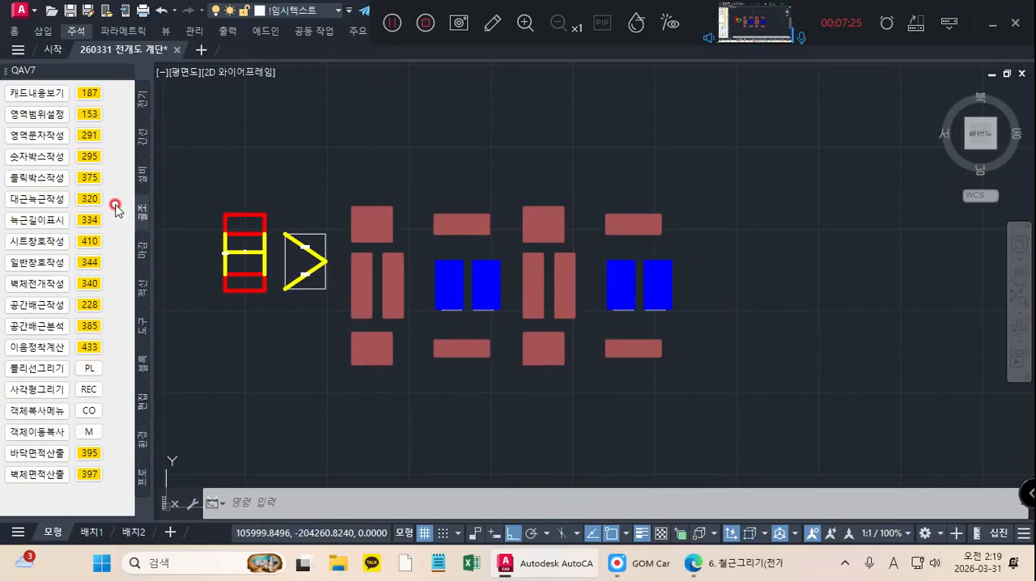
{"action": "left_click", "coordinate": [88, 156]}
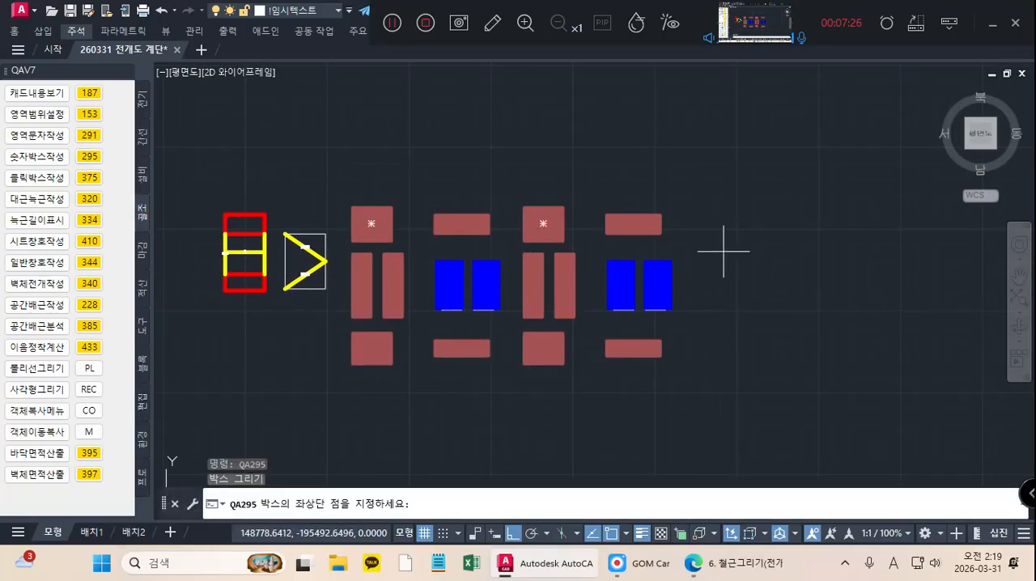
{"action": "left_click", "coordinate": [687, 226]}
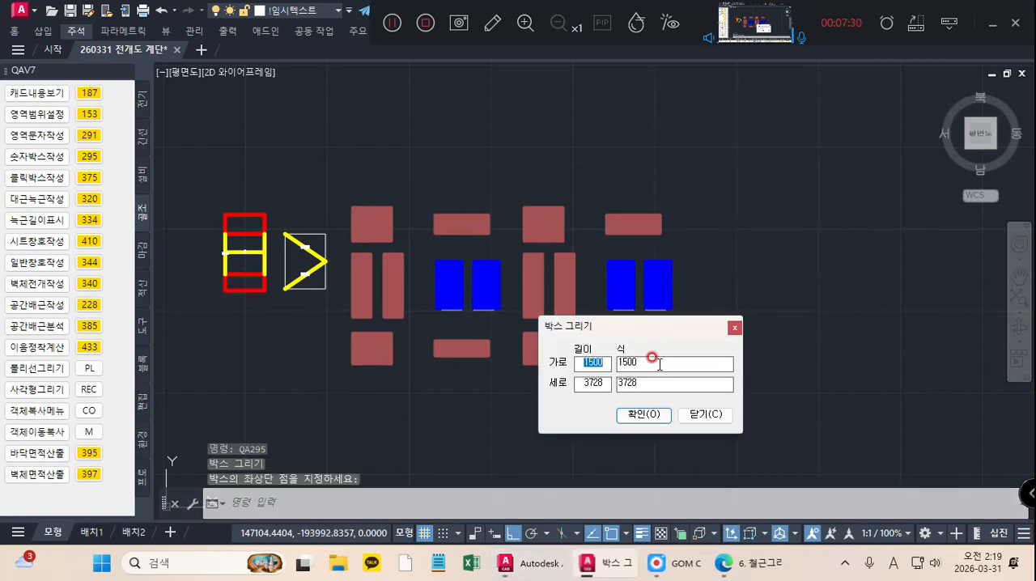
{"action": "type", "text": "3000"}
{"action": "double_click", "coordinate": [640, 380]}
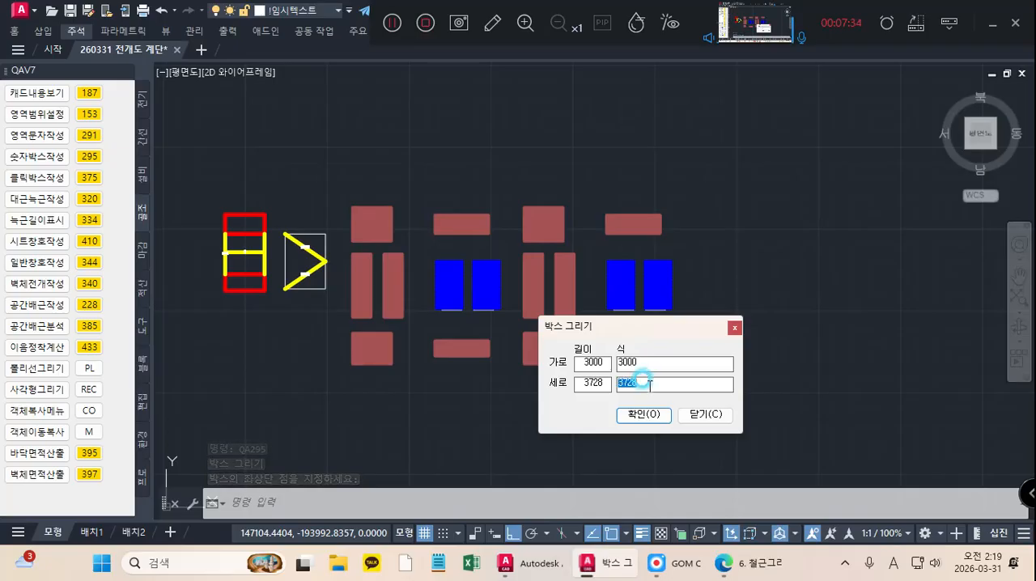
{"action": "type", "text": "1000"}
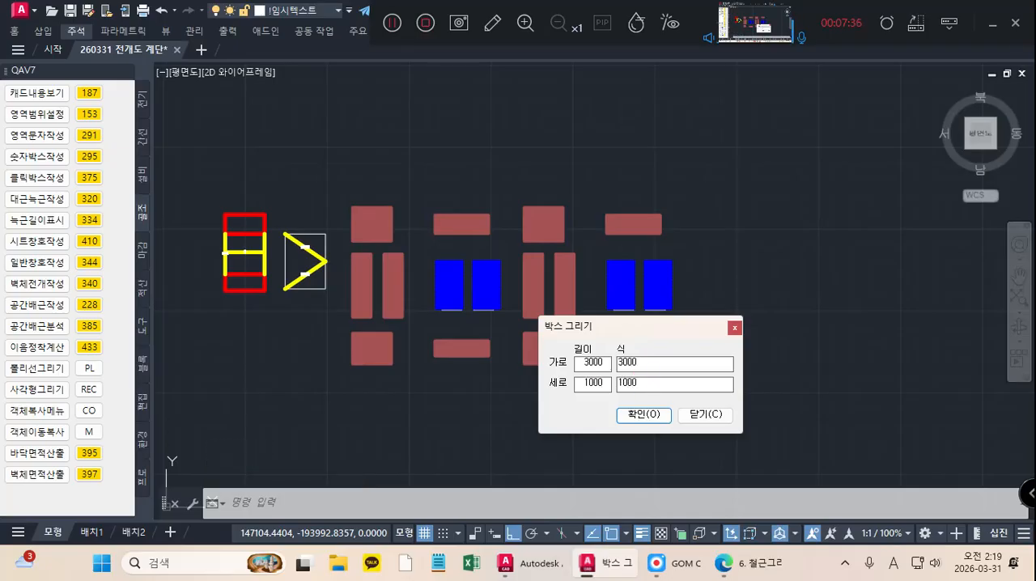
{"action": "left_click", "coordinate": [638, 415]}
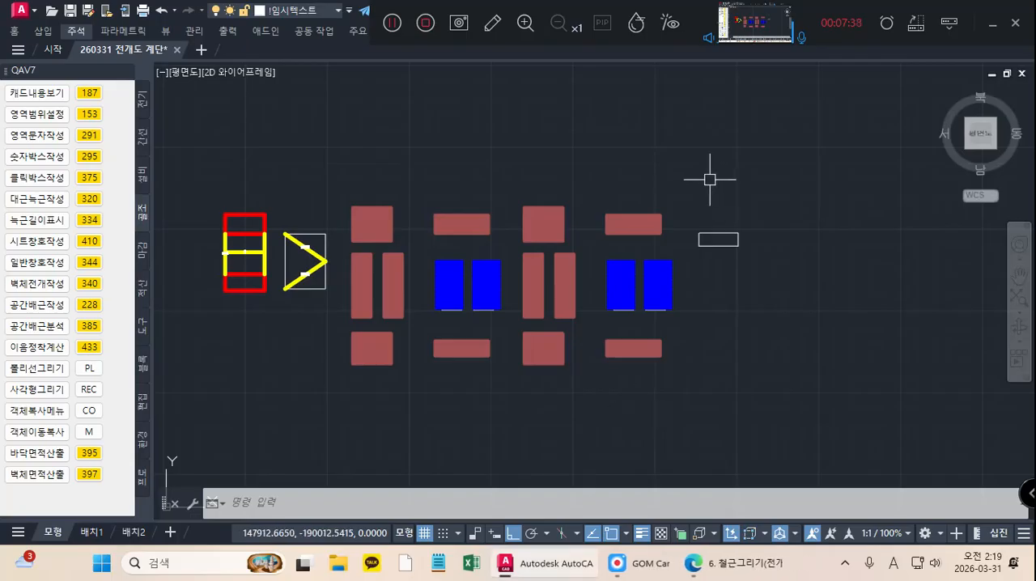
Step: Fill the 3000 by 1000 box with six horizontal bars on layer number 13, without vertical bars
{"action": "left_click", "coordinate": [87, 310]}
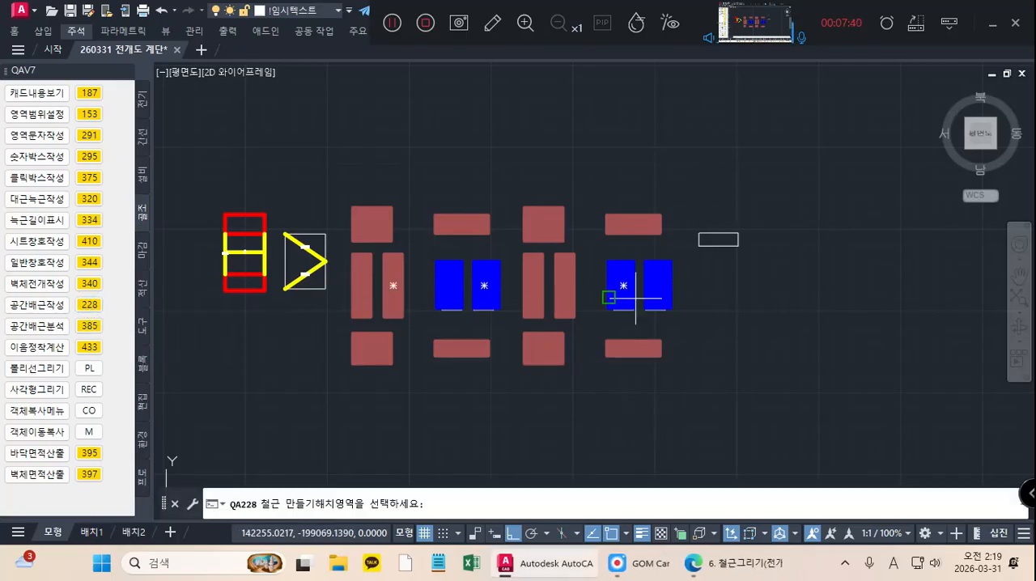
{"action": "scroll", "coordinate": [712, 290], "scroll_direction": "up", "scroll_amount": 4}
{"action": "left_click", "coordinate": [732, 168]}
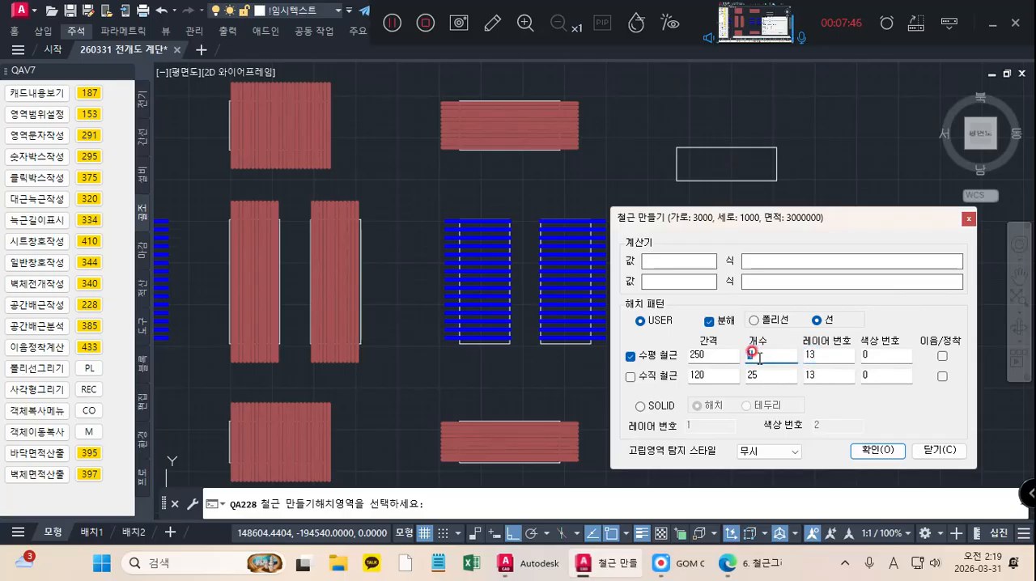
{"action": "left_click", "coordinate": [877, 450]}
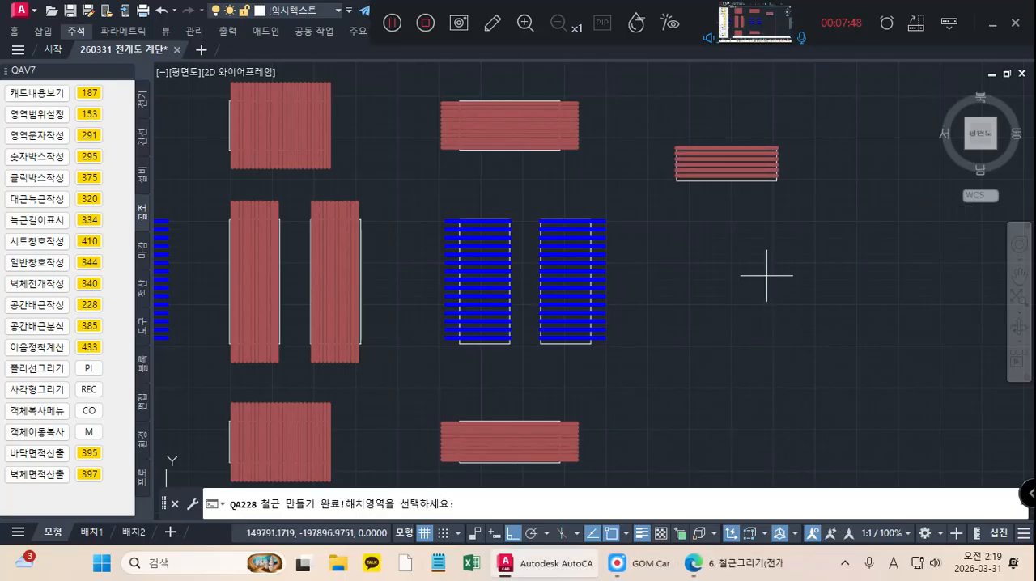
{"action": "middle_click_drag", "start_coordinate": [753, 223], "coordinate": [743, 290]}
{"action": "scroll", "coordinate": [745, 279], "scroll_direction": "up", "scroll_amount": 2}
{"action": "key", "text": "Escape"}
{"action": "scroll", "coordinate": [745, 267], "scroll_direction": "up", "scroll_amount": 2}
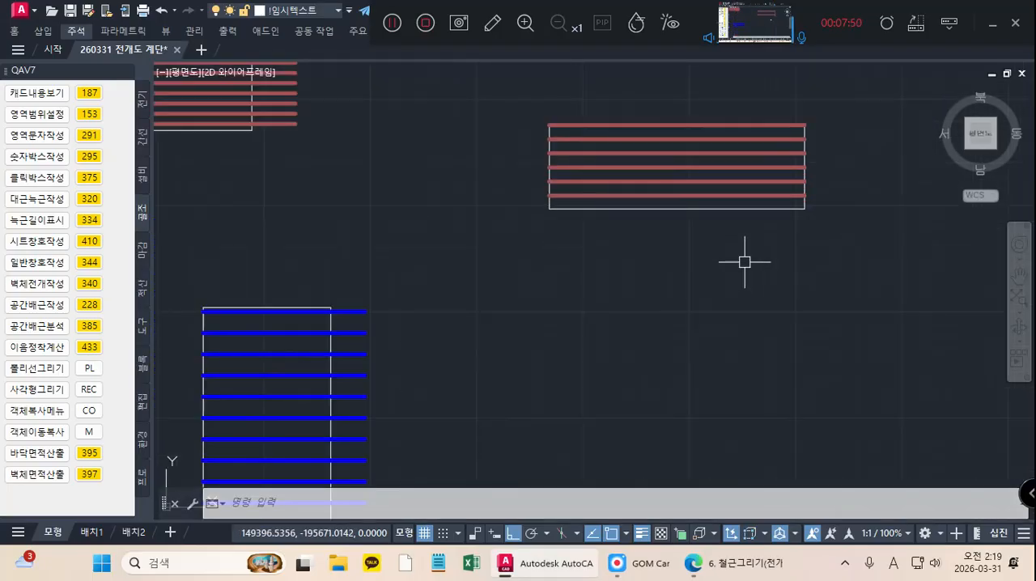
Step: Turn off the layer of the new box's outline so only the rebar stays displayed
{"action": "left_click", "coordinate": [702, 210]}
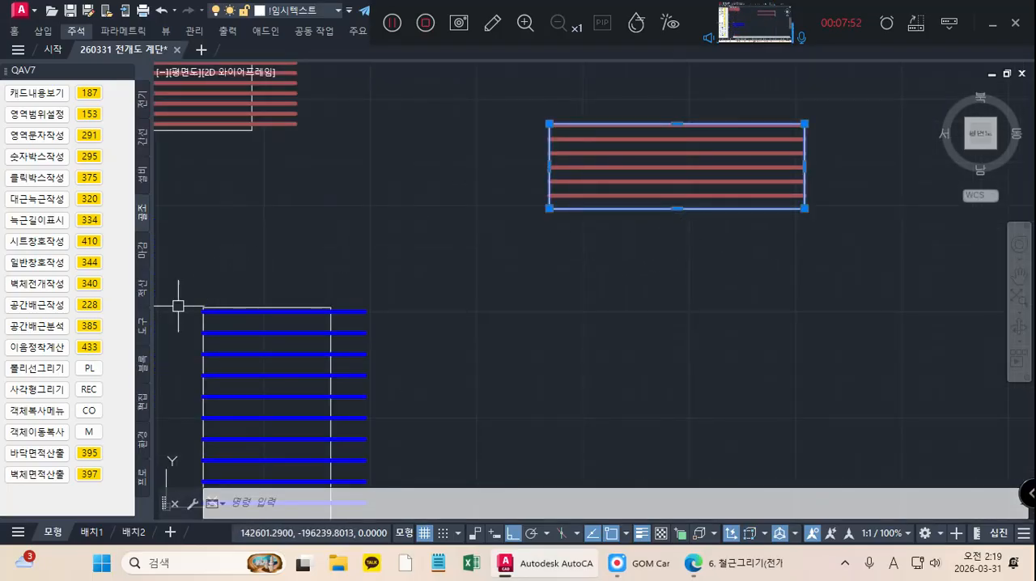
{"action": "left_click", "coordinate": [89, 302]}
{"action": "left_click", "coordinate": [142, 400]}
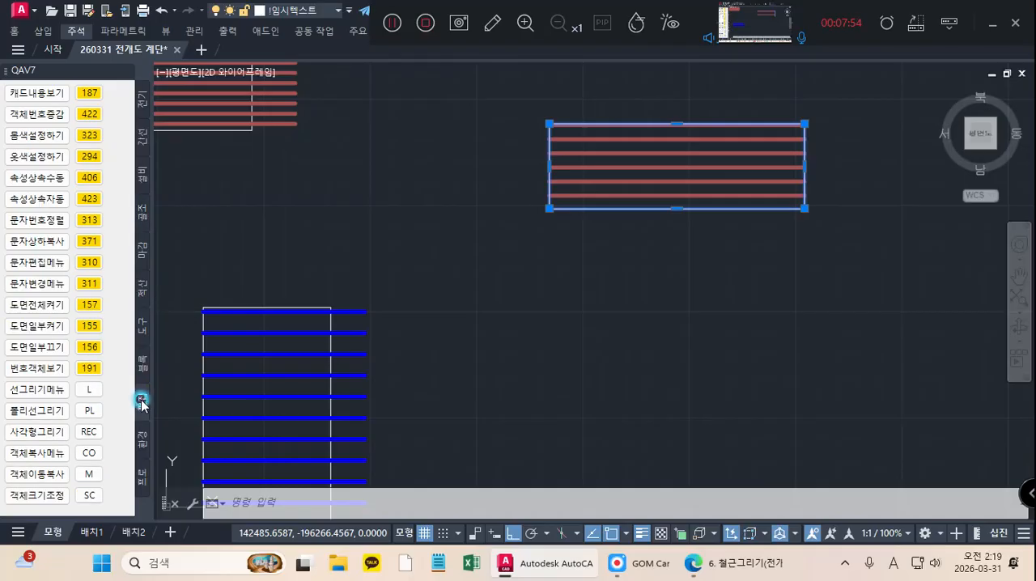
{"action": "left_click", "coordinate": [89, 348]}
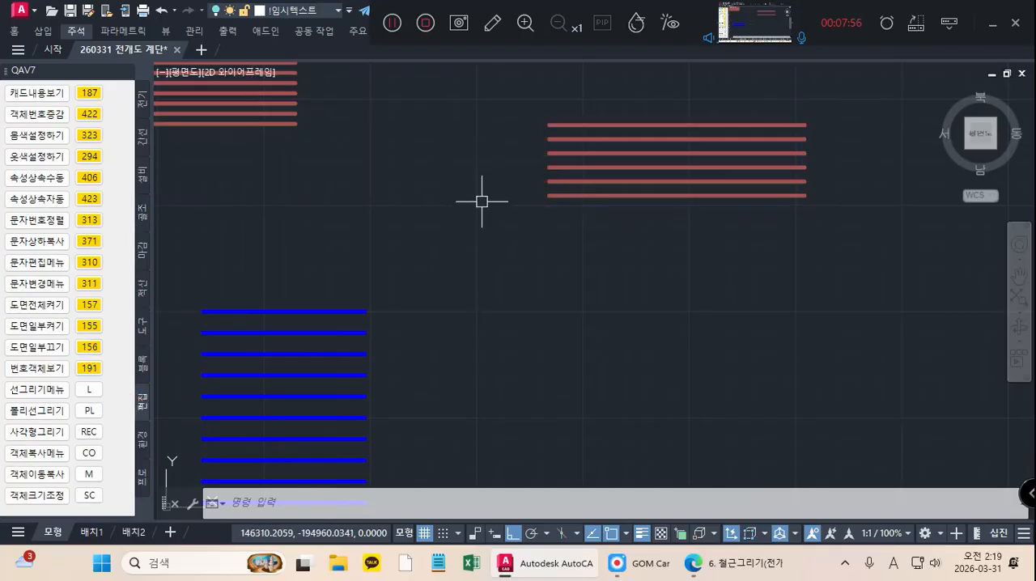
Step: Stretch the left ends of the six horizontal bars outward to the left by 500
{"action": "type", "text": "stretch"}
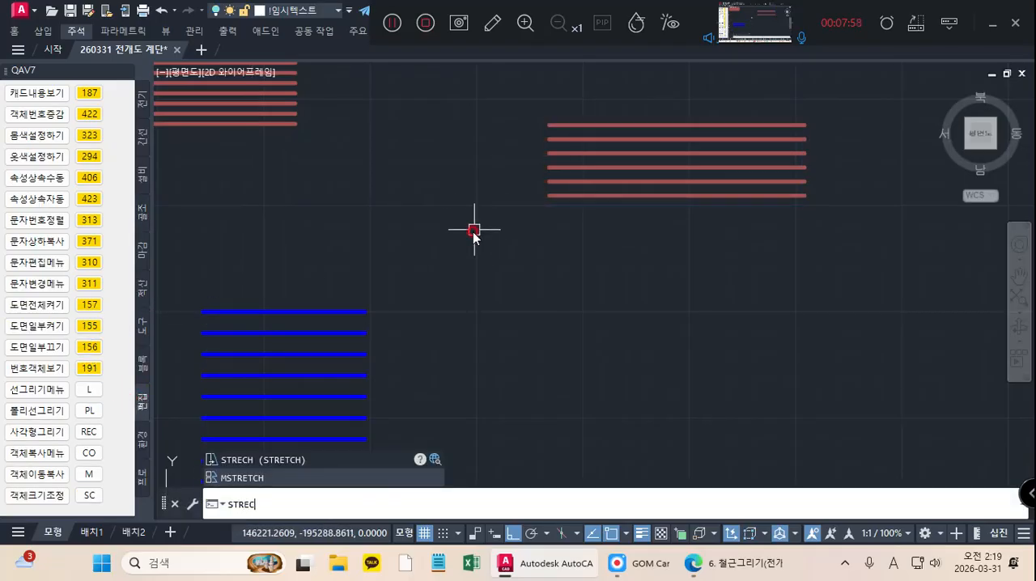
{"action": "key", "text": "Return"}
{"action": "left_click", "coordinate": [555, 88]}
{"action": "left_click", "coordinate": [504, 232]}
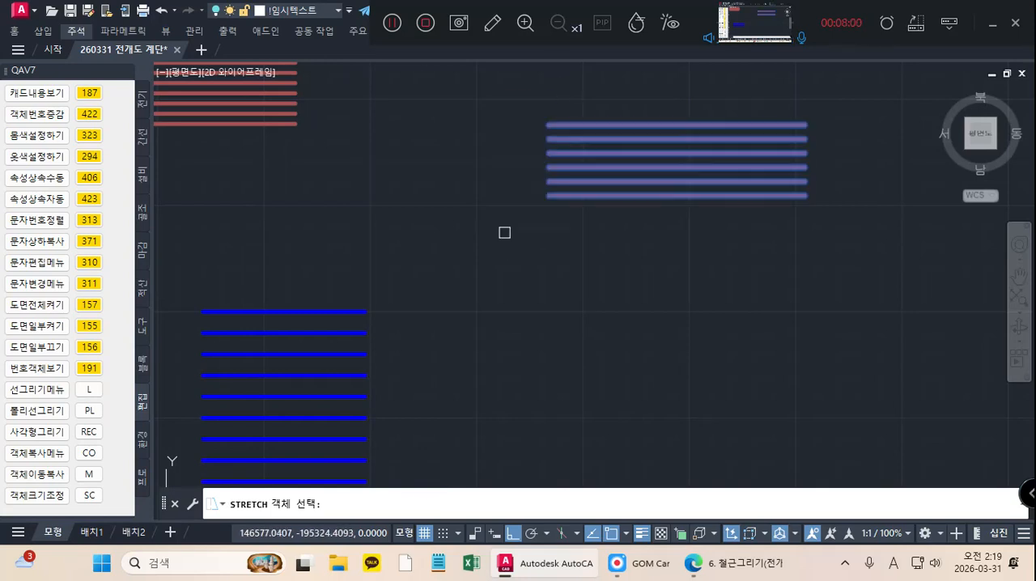
{"action": "key", "text": "Return"}
{"action": "left_click", "coordinate": [552, 195]}
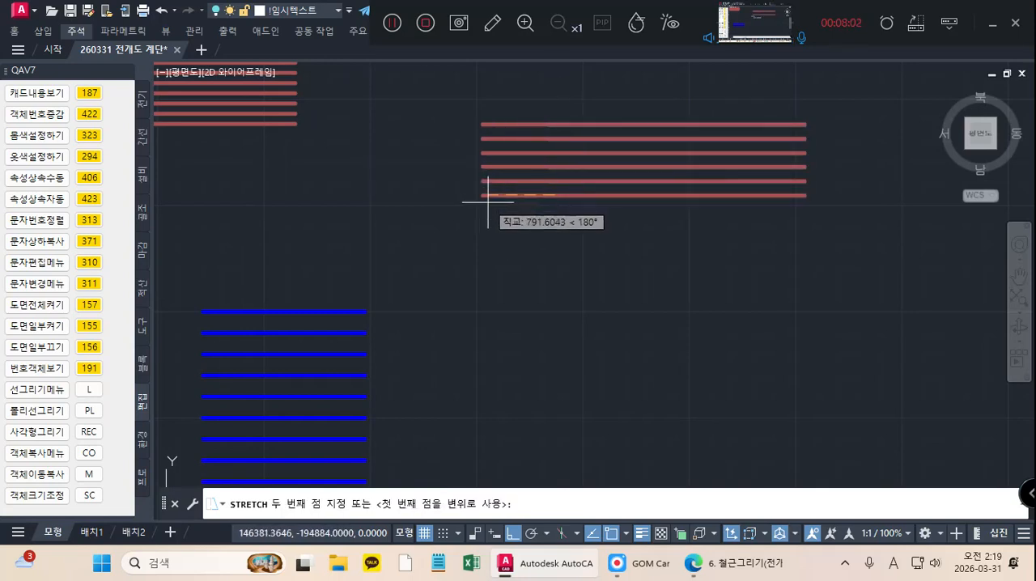
{"action": "type", "text": "500"}
{"action": "key", "text": "Return"}
Step: Stretch the right ends of the six horizontal bars outward to the right by 510
{"action": "middle_click_drag", "start_coordinate": [489, 203], "coordinate": [366, 225]}
{"action": "key", "text": "Return"}
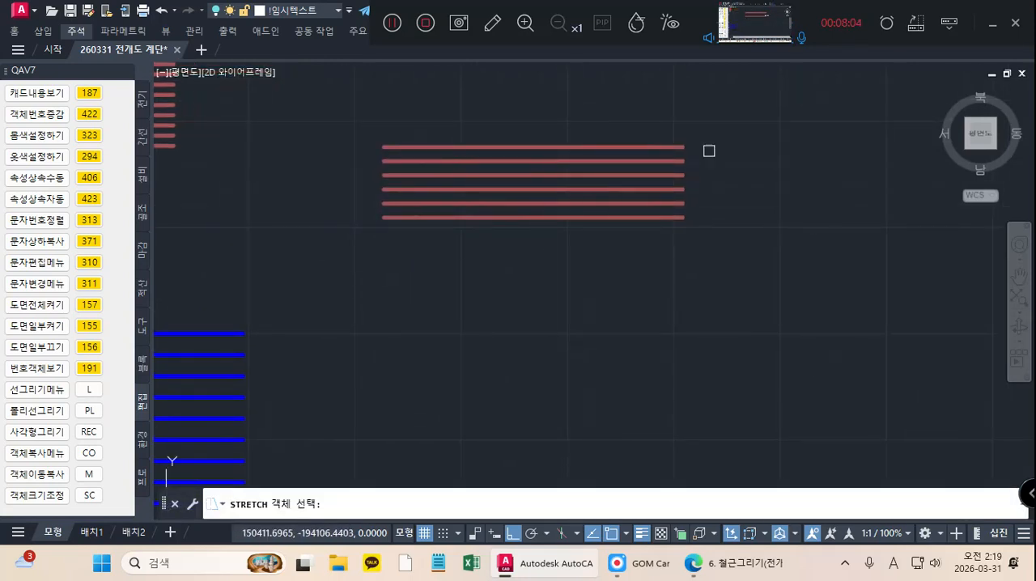
{"action": "left_click", "coordinate": [690, 114]}
{"action": "left_click", "coordinate": [678, 263]}
{"action": "key", "text": "Return"}
{"action": "left_click", "coordinate": [685, 217]}
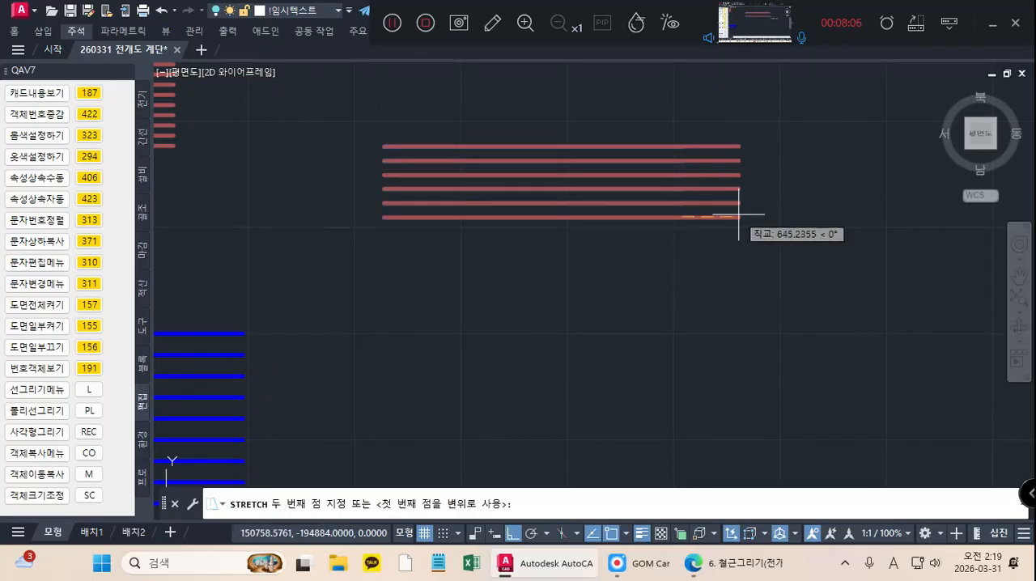
{"action": "type", "text": "510"}
{"action": "key", "text": "Return"}
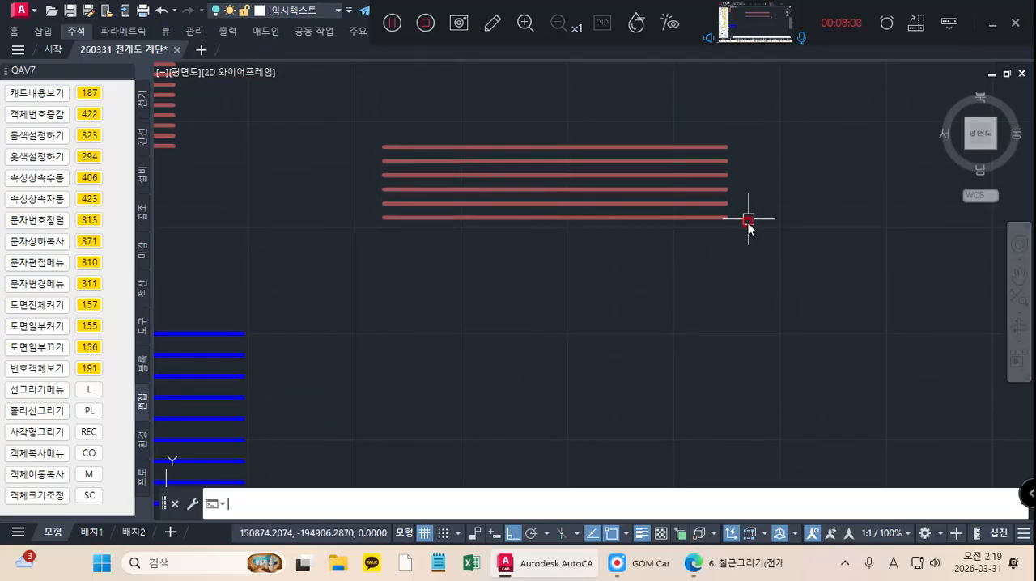
Step: Turn all layers back on and copy the six-bar box with its rebar straight down below the original
{"action": "left_click", "coordinate": [92, 308]}
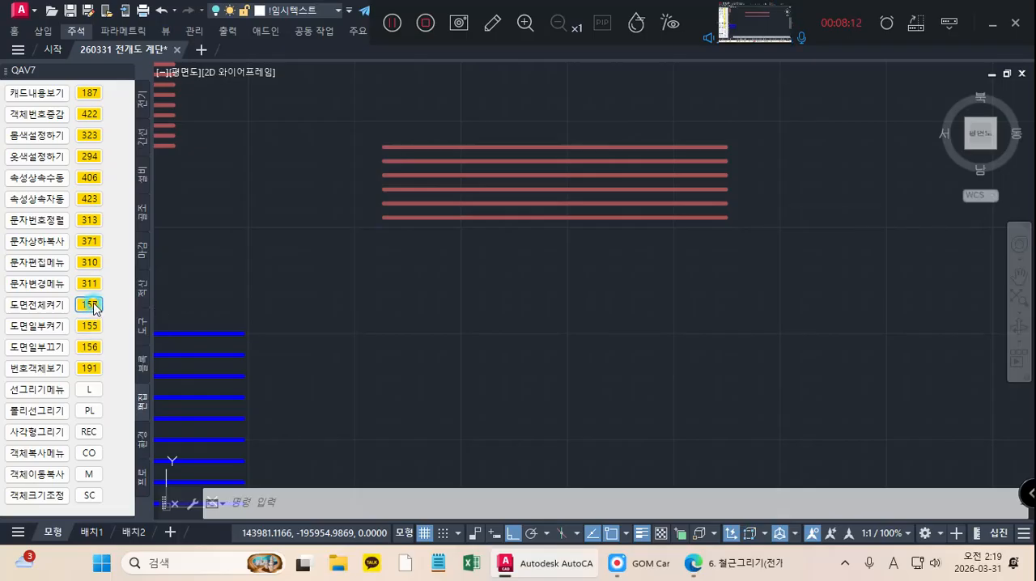
{"action": "scroll", "coordinate": [514, 246], "scroll_direction": "down", "scroll_amount": 3}
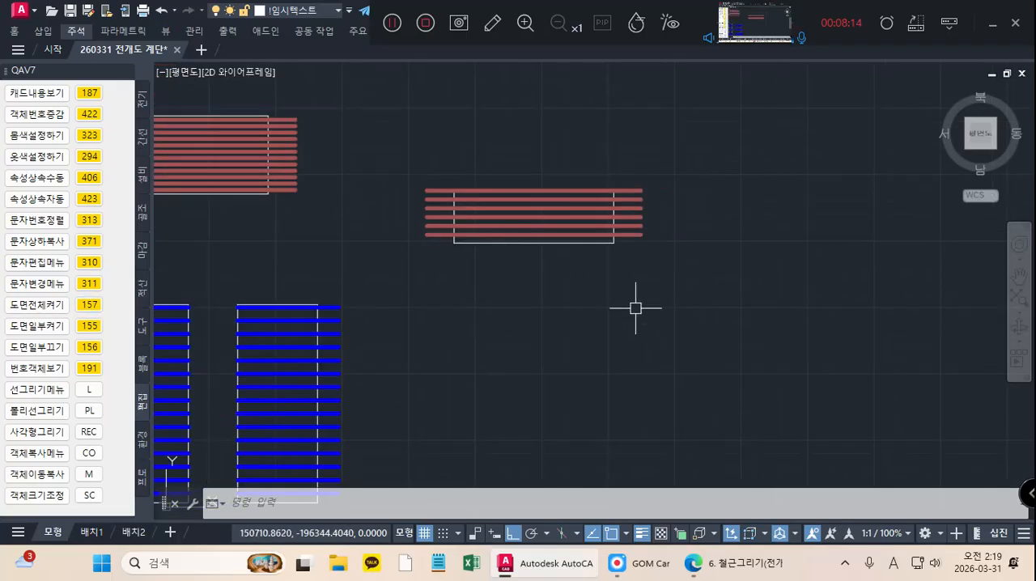
{"action": "left_click", "coordinate": [721, 327]}
{"action": "left_click", "coordinate": [401, 161]}
{"action": "right_click", "coordinate": [411, 124]}
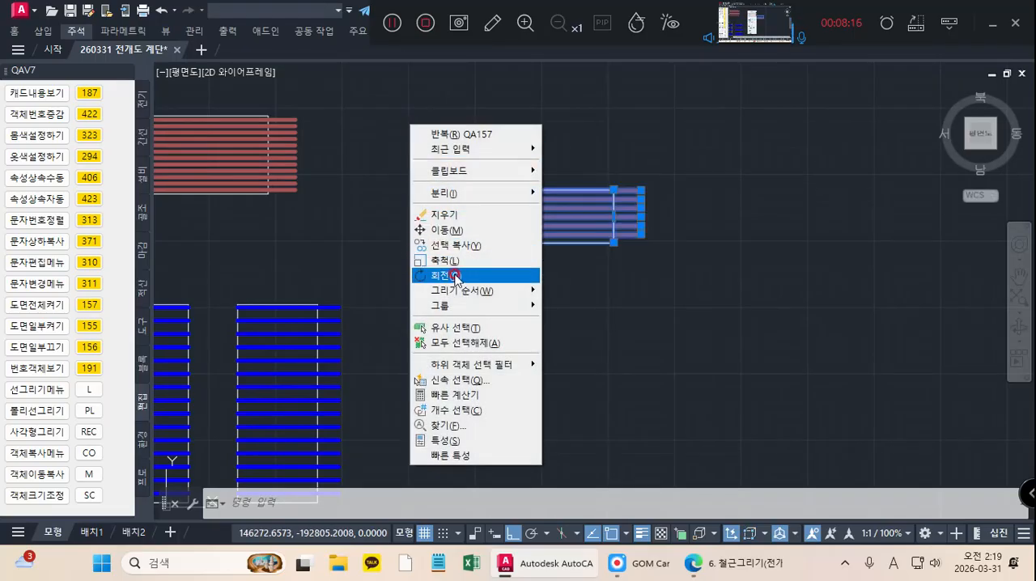
{"action": "left_click", "coordinate": [452, 246]}
{"action": "left_click", "coordinate": [454, 190]}
{"action": "scroll", "coordinate": [485, 204], "scroll_direction": "down", "scroll_amount": 3}
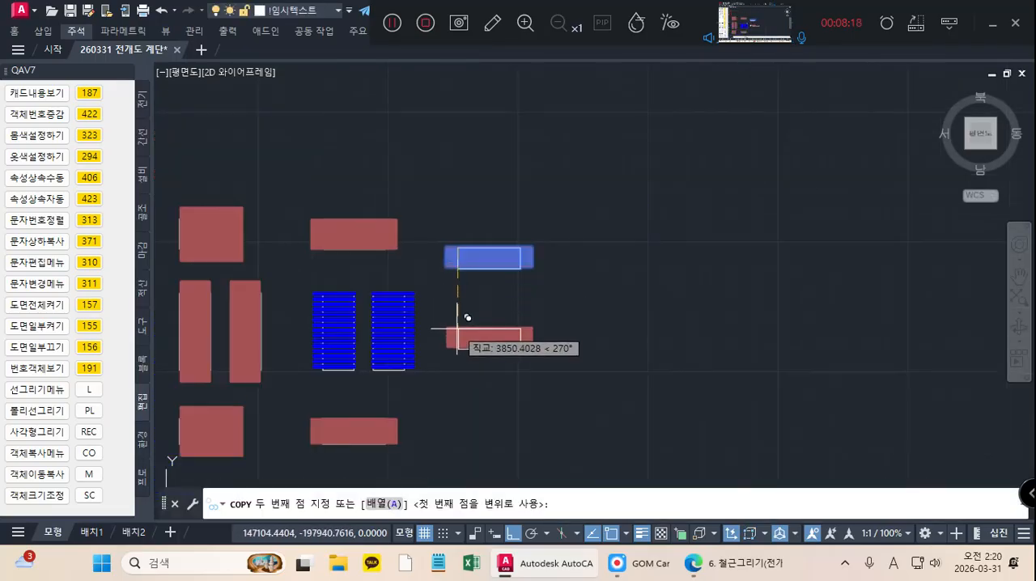
{"action": "left_click", "coordinate": [466, 331]}
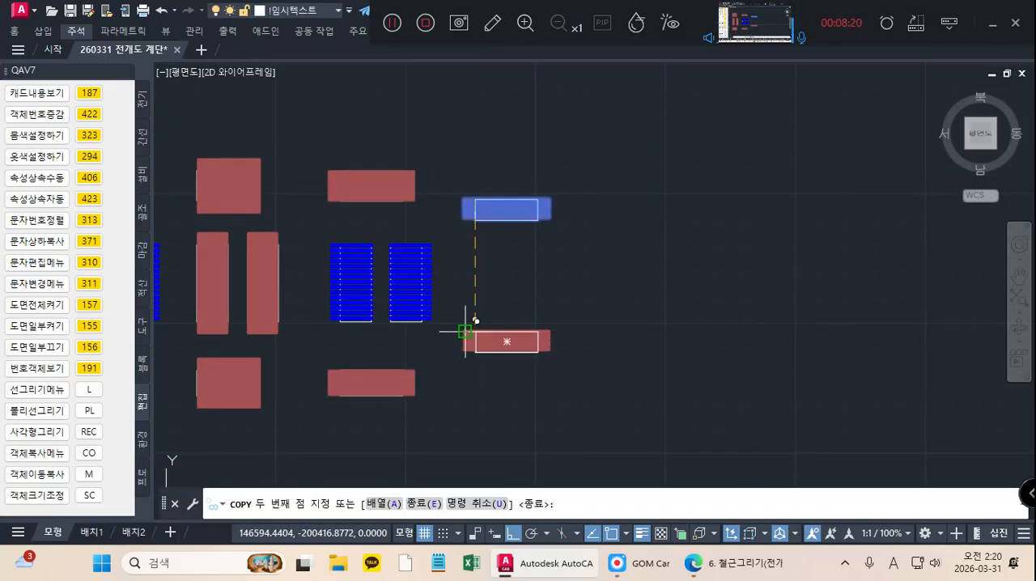
Step: Finish the copy and examine the 6-HD13 callouts at both landing junctions in the staircase section
{"action": "key", "text": "Escape"}
{"action": "middle_click_drag", "start_coordinate": [569, 352], "coordinate": [613, 330]}
{"action": "middle_click_drag", "start_coordinate": [410, 349], "coordinate": [621, 333]}
{"action": "scroll", "coordinate": [619, 328], "scroll_direction": "down", "scroll_amount": 2}
{"action": "middle_click_drag", "start_coordinate": [268, 268], "coordinate": [470, 281]}
{"action": "scroll", "coordinate": [273, 265], "scroll_direction": "up", "scroll_amount": 8}
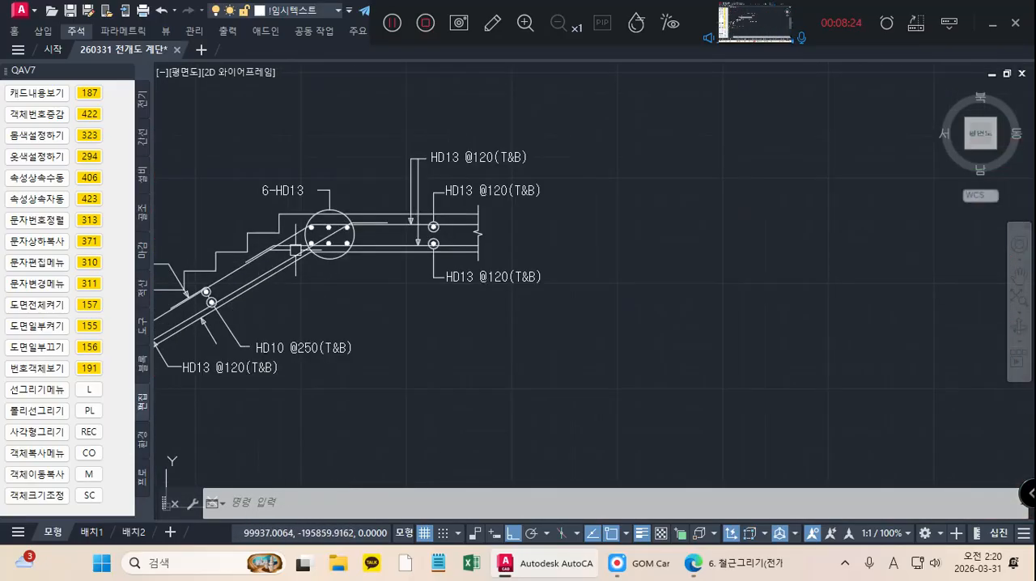
{"action": "scroll", "coordinate": [373, 267], "scroll_direction": "down", "scroll_amount": 2}
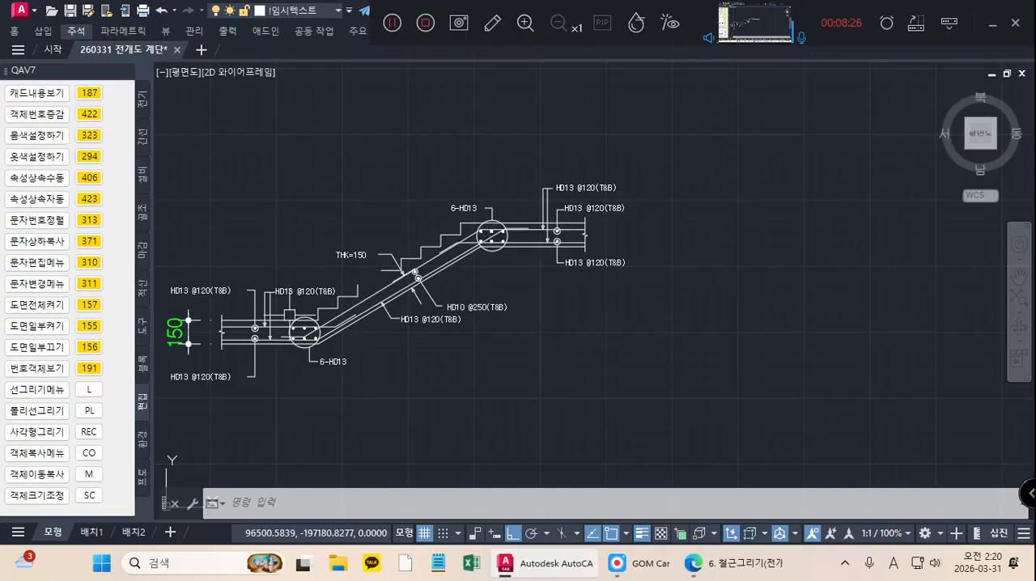
Step: Move the stair rebar table (계단철근) from below the other rebar tables to just under the staircase development drawing, with Ortho off
{"action": "scroll", "coordinate": [677, 310], "scroll_direction": "down", "scroll_amount": 4}
{"action": "middle_click_drag", "start_coordinate": [677, 310], "coordinate": [377, 295]}
{"action": "scroll", "coordinate": [806, 315], "scroll_direction": "down", "scroll_amount": 2}
{"action": "middle_click_drag", "start_coordinate": [806, 315], "coordinate": [464, 286]}
{"action": "mouse_move", "coordinate": [592, 346]}
{"action": "middle_mouse_down"}
{"action": "mouse_move", "coordinate": [573, 307]}
{"action": "mouse_move", "coordinate": [674, 326]}
{"action": "middle_mouse_up"}
{"action": "scroll", "coordinate": [674, 325], "scroll_direction": "down", "scroll_amount": 4}
{"action": "middle_click_drag", "start_coordinate": [496, 203], "coordinate": [512, 283]}
{"action": "middle_click_drag", "start_coordinate": [495, 171], "coordinate": [523, 371]}
{"action": "mouse_move", "coordinate": [476, 220]}
{"action": "middle_mouse_down"}
{"action": "mouse_move", "coordinate": [482, 310]}
{"action": "mouse_move", "coordinate": [474, 264]}
{"action": "mouse_move", "coordinate": [517, 409]}
{"action": "middle_mouse_up"}
{"action": "scroll", "coordinate": [465, 210], "scroll_direction": "up", "scroll_amount": 2}
{"action": "scroll", "coordinate": [521, 425], "scroll_direction": "down", "scroll_amount": 4}
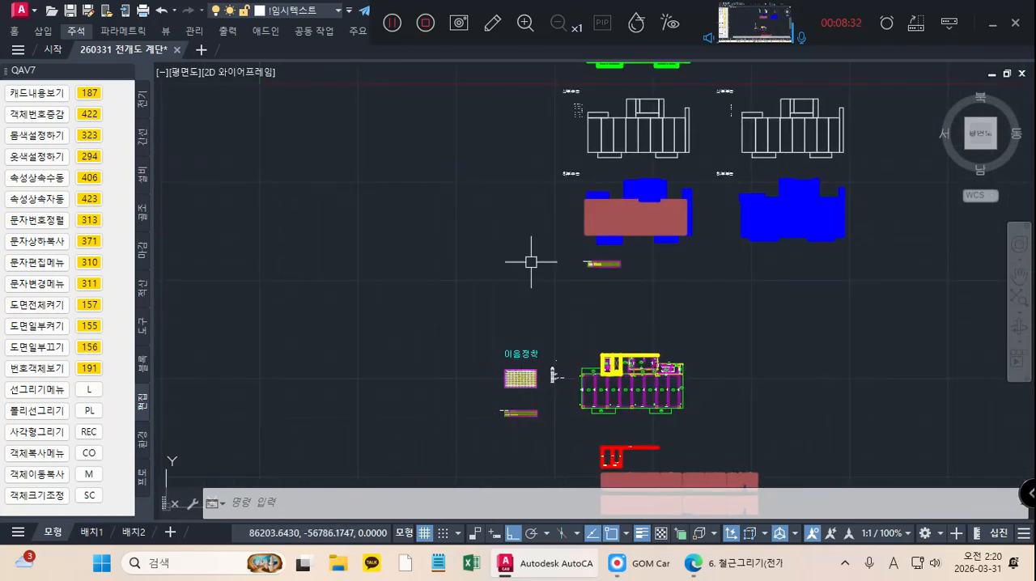
{"action": "scroll", "coordinate": [544, 212], "scroll_direction": "down", "scroll_amount": 2}
{"action": "mouse_move", "coordinate": [544, 212]}
{"action": "middle_mouse_down"}
{"action": "mouse_move", "coordinate": [574, 315]}
{"action": "mouse_move", "coordinate": [579, 418]}
{"action": "middle_mouse_up"}
{"action": "scroll", "coordinate": [559, 269], "scroll_direction": "up", "scroll_amount": 6}
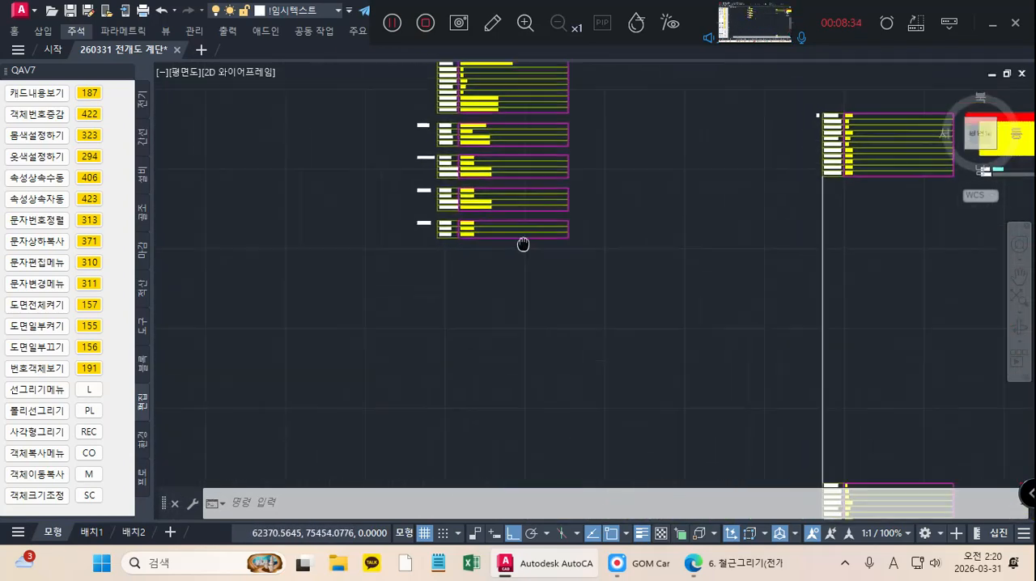
{"action": "left_click", "coordinate": [656, 286]}
{"action": "left_click", "coordinate": [327, 203]}
{"action": "right_click", "coordinate": [284, 204]}
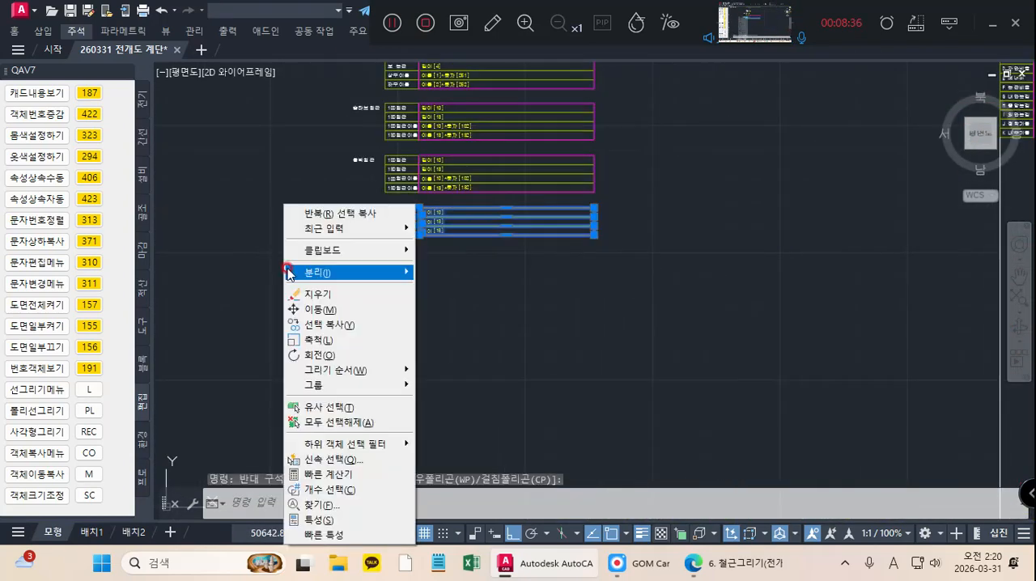
{"action": "left_click", "coordinate": [323, 309]}
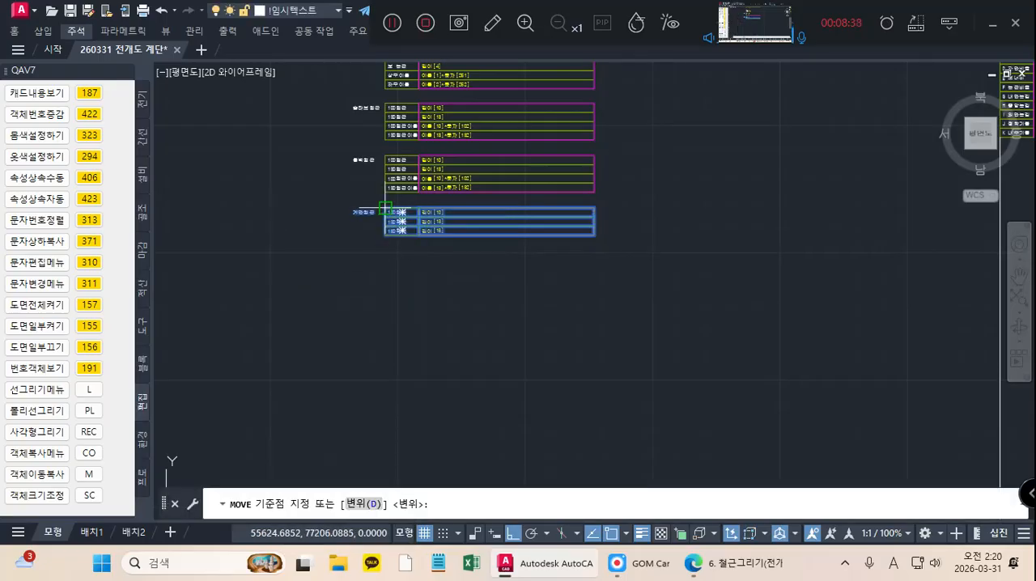
{"action": "left_click", "coordinate": [385, 208]}
{"action": "scroll", "coordinate": [551, 300], "scroll_direction": "down", "scroll_amount": 6}
{"action": "middle_click_drag", "start_coordinate": [608, 349], "coordinate": [315, 180]}
{"action": "scroll", "coordinate": [309, 180], "scroll_direction": "down", "scroll_amount": 2}
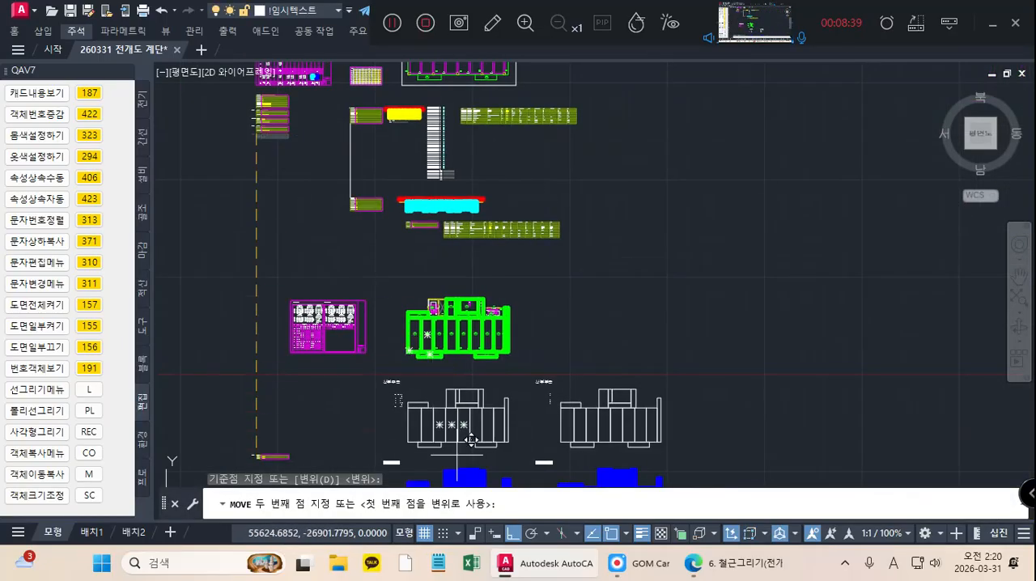
{"action": "left_click", "coordinate": [513, 535]}
{"action": "scroll", "coordinate": [504, 329], "scroll_direction": "down", "scroll_amount": 4}
{"action": "middle_click_drag", "start_coordinate": [504, 329], "coordinate": [404, 112]}
{"action": "middle_click_drag", "start_coordinate": [399, 334], "coordinate": [435, 294]}
{"action": "scroll", "coordinate": [423, 368], "scroll_direction": "up", "scroll_amount": 2}
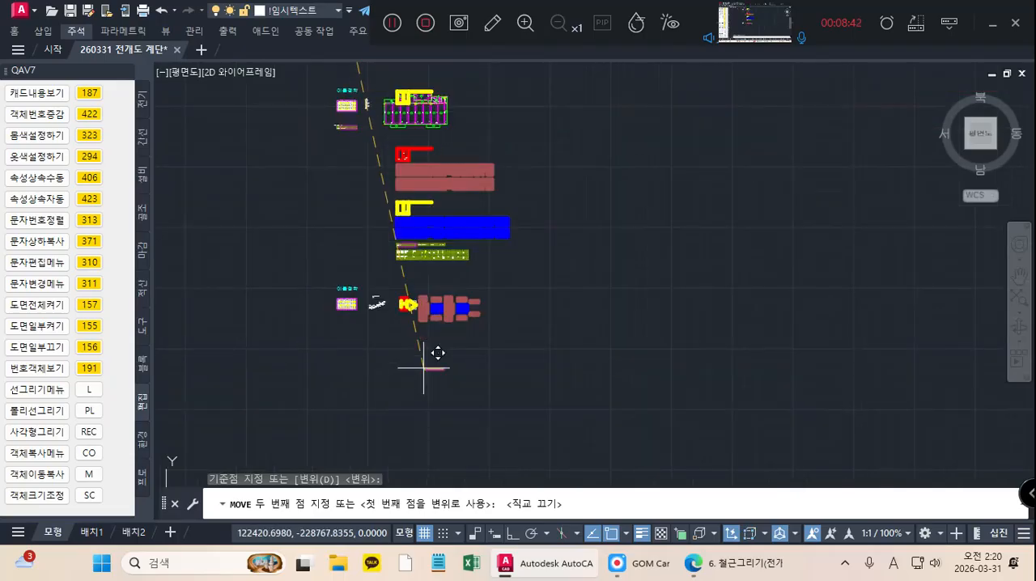
{"action": "scroll", "coordinate": [414, 352], "scroll_direction": "up", "scroll_amount": 5}
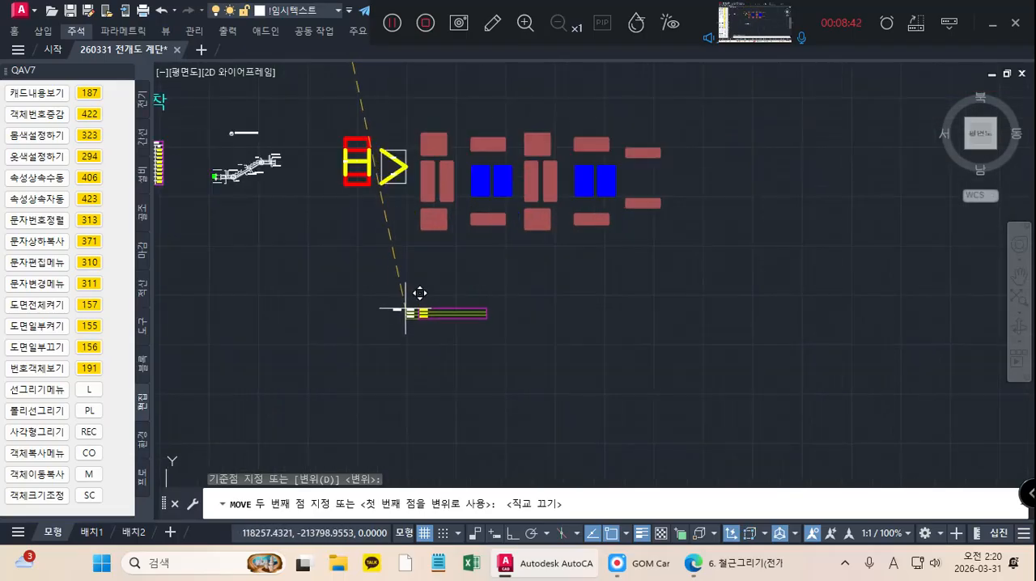
{"action": "left_click", "coordinate": [416, 268]}
{"action": "key", "text": "Escape"}
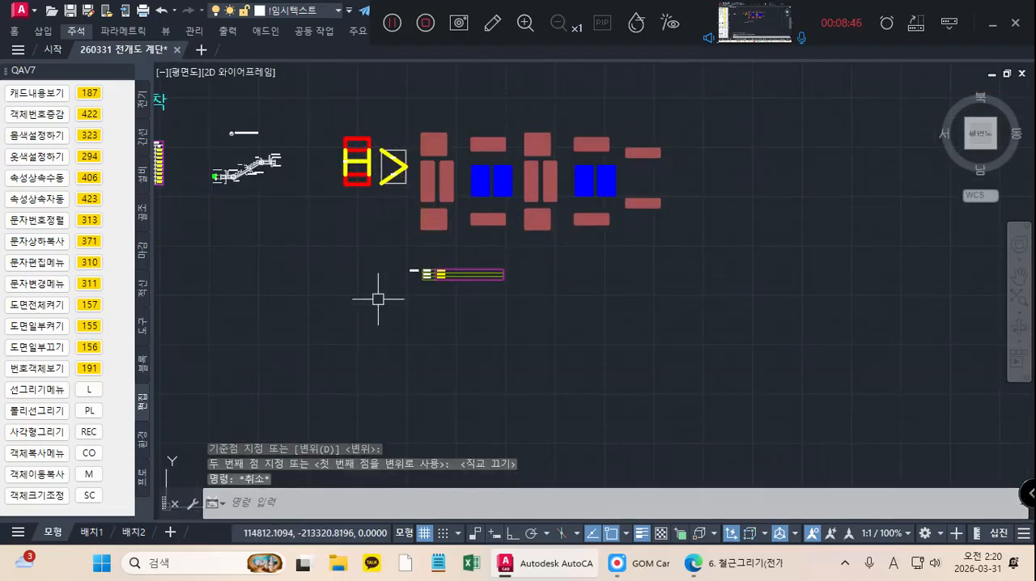
Step: Run QA409 on all the staircase development bars to fill in the length variables of the 계단철근 table
{"action": "left_click", "coordinate": [140, 439]}
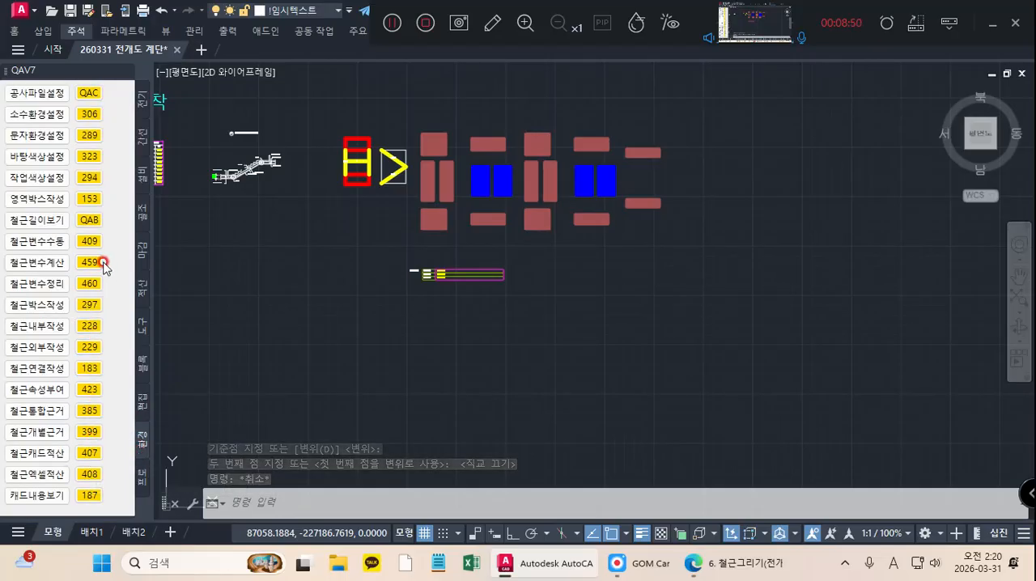
{"action": "left_click", "coordinate": [89, 243]}
{"action": "left_click", "coordinate": [684, 248]}
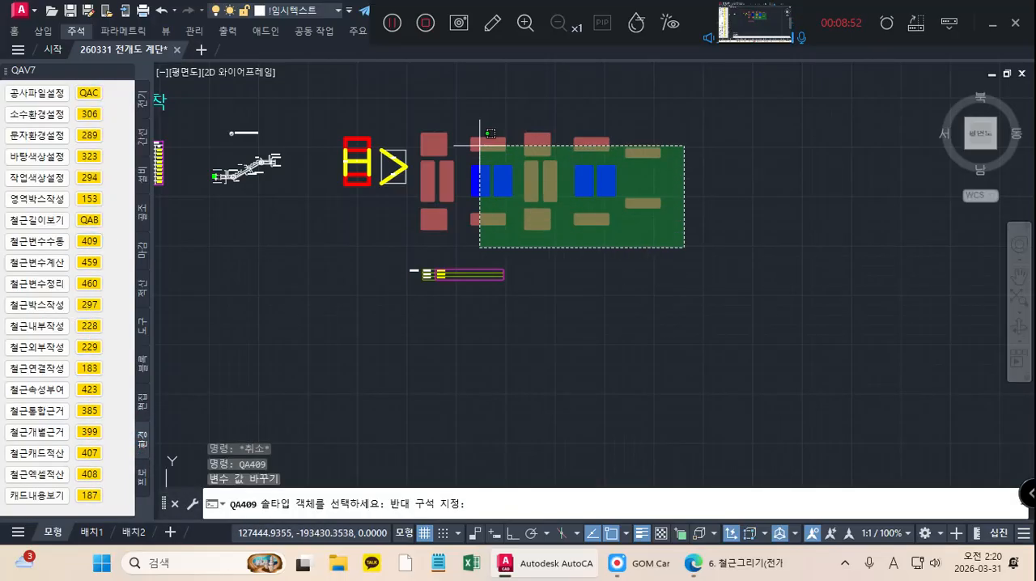
{"action": "left_click", "coordinate": [386, 81]}
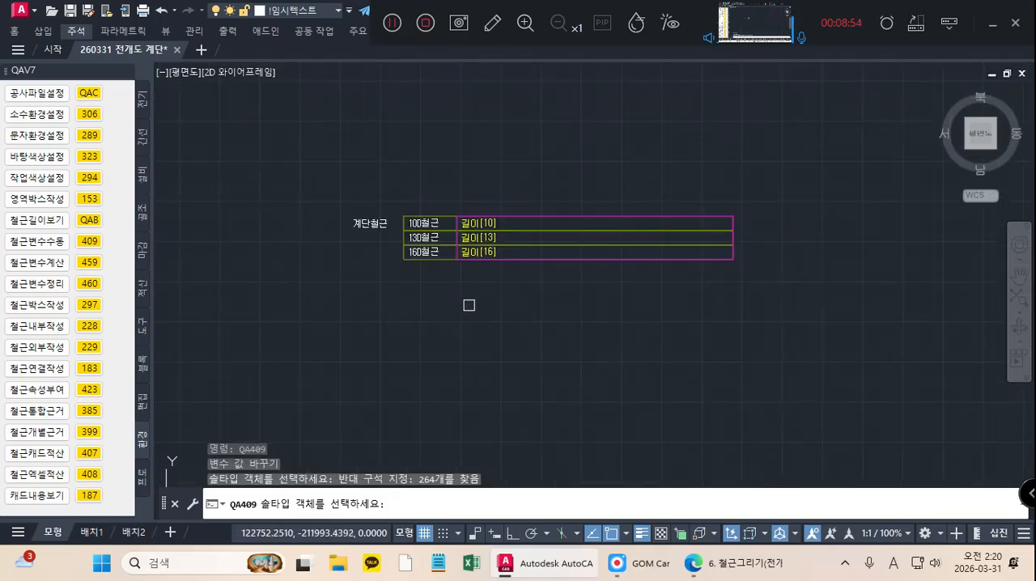
{"action": "key", "text": "Return"}
{"action": "left_click", "coordinate": [556, 309]}
{"action": "left_click", "coordinate": [416, 151]}
{"action": "key", "text": "Return"}
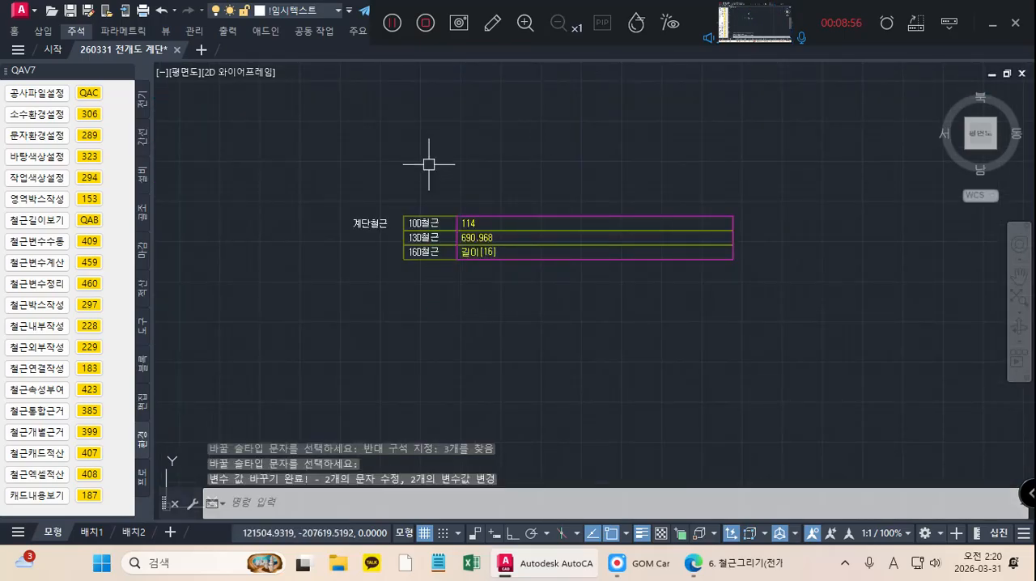
Step: Assign the 10D quantity text to layer -0101 and the 13D quantity text to layer -0131 using codes 101 and 131
{"action": "scroll", "coordinate": [484, 270], "scroll_direction": "up", "scroll_amount": 4}
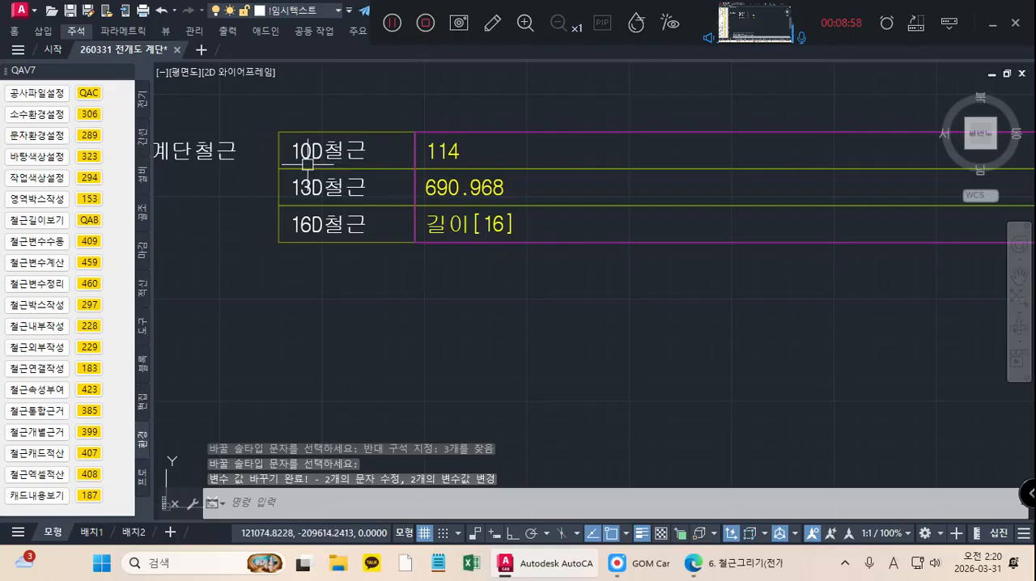
{"action": "middle_click_drag", "start_coordinate": [308, 165], "coordinate": [343, 180]}
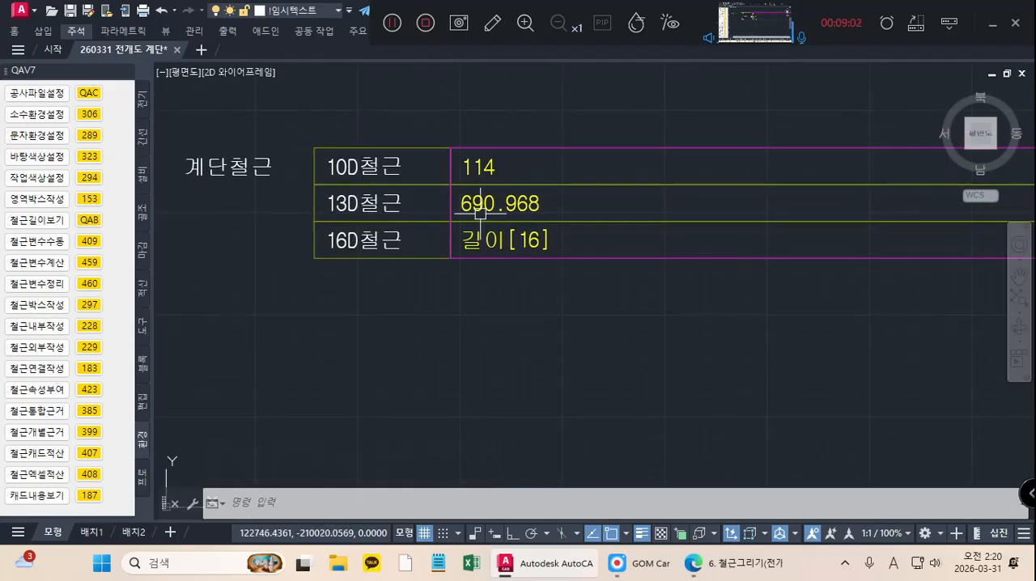
{"action": "middle_click_drag", "start_coordinate": [549, 298], "coordinate": [515, 298]}
{"action": "left_click", "coordinate": [441, 166]}
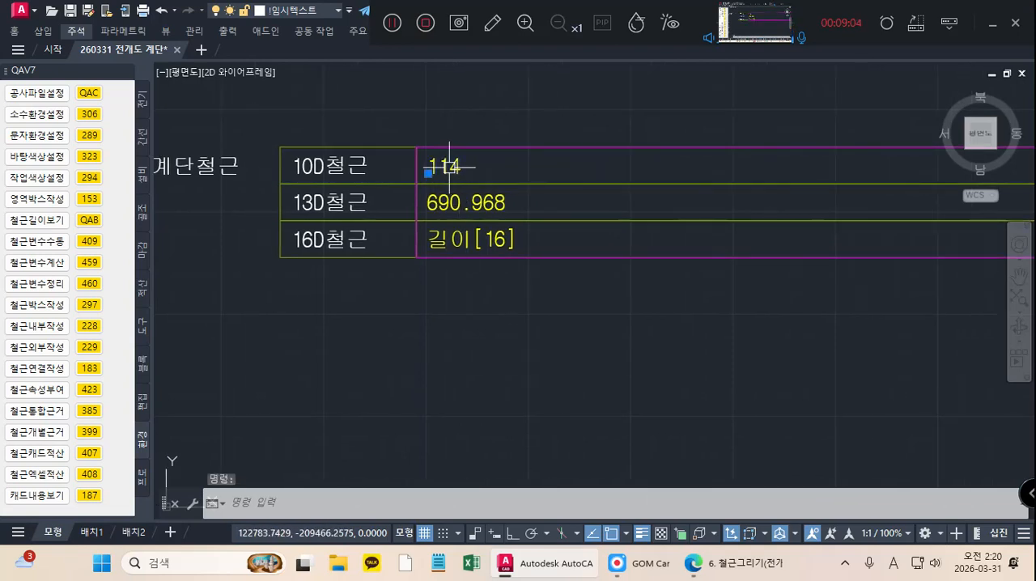
{"action": "type", "text": "101"}
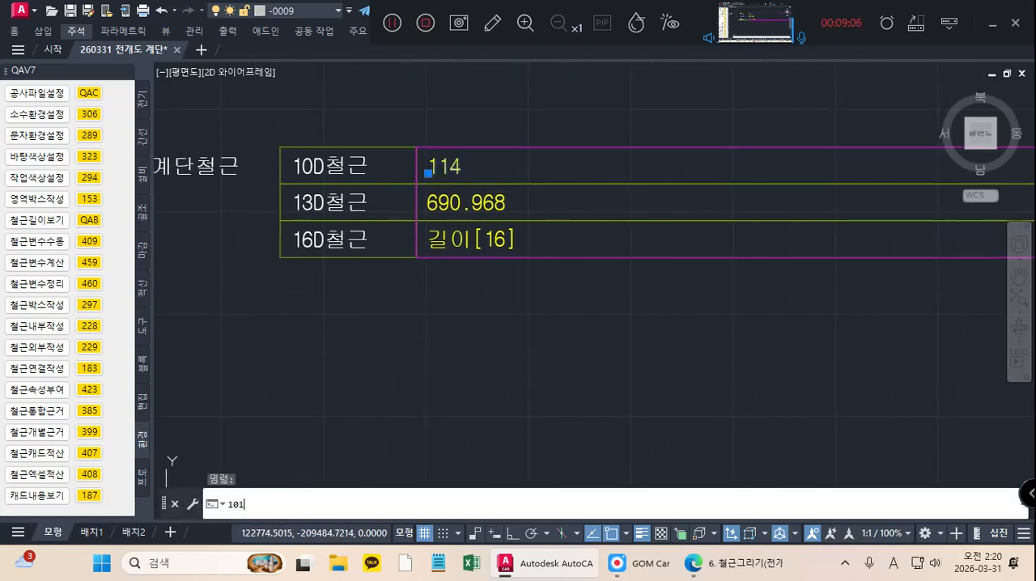
{"action": "key", "text": "Return"}
{"action": "left_click", "coordinate": [451, 195]}
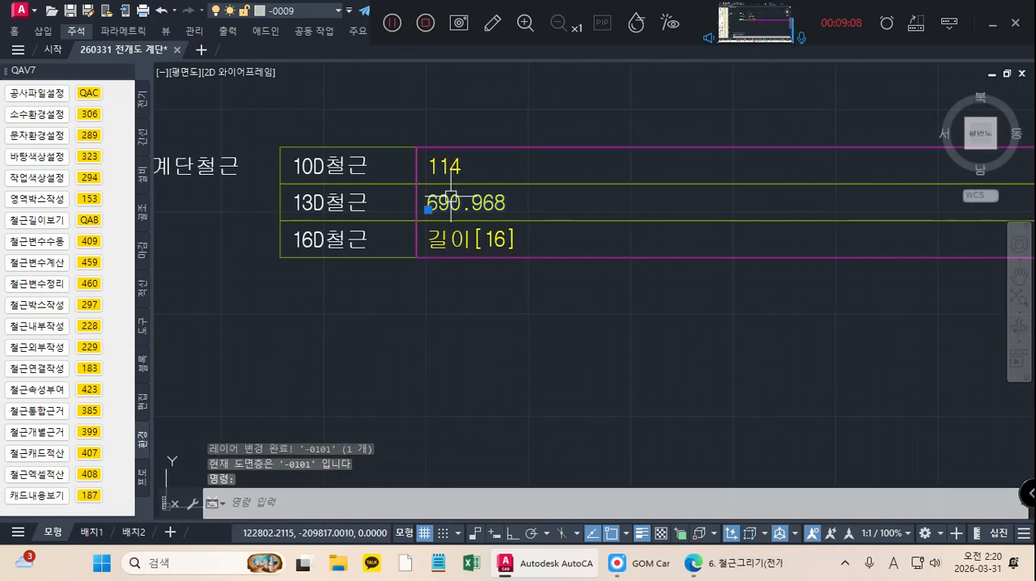
{"action": "type", "text": "131"}
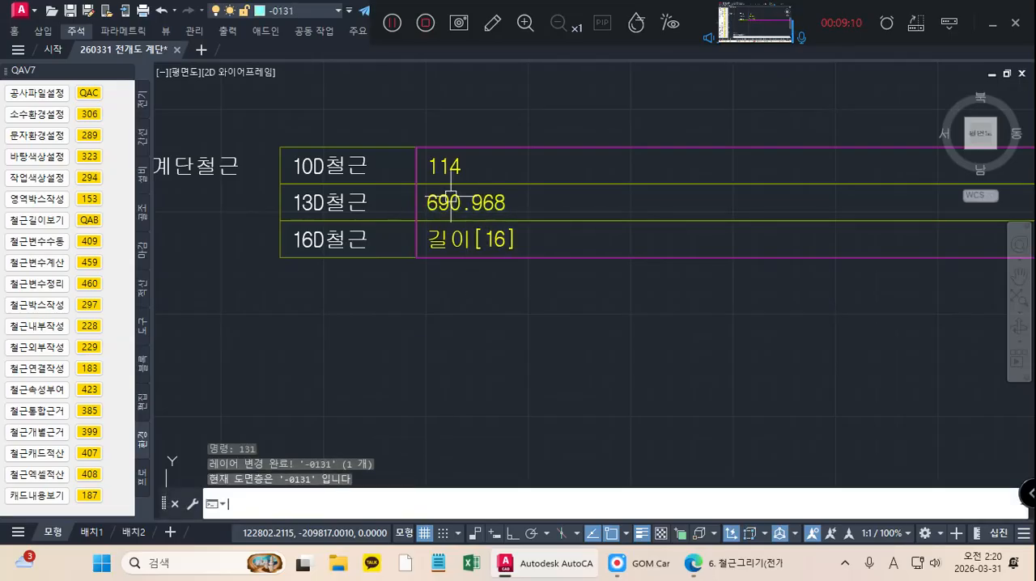
{"action": "key", "text": "Return"}
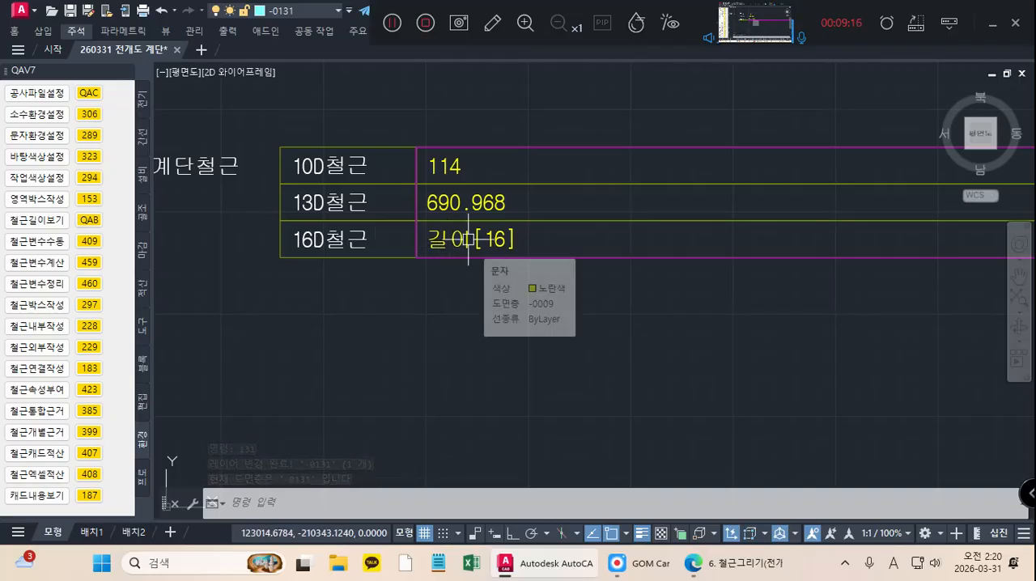
Step: Apply automatic attribute inheritance (QA423) to the quantity texts in the 계단철근 table
{"action": "middle_click_drag", "start_coordinate": [442, 250], "coordinate": [439, 250]}
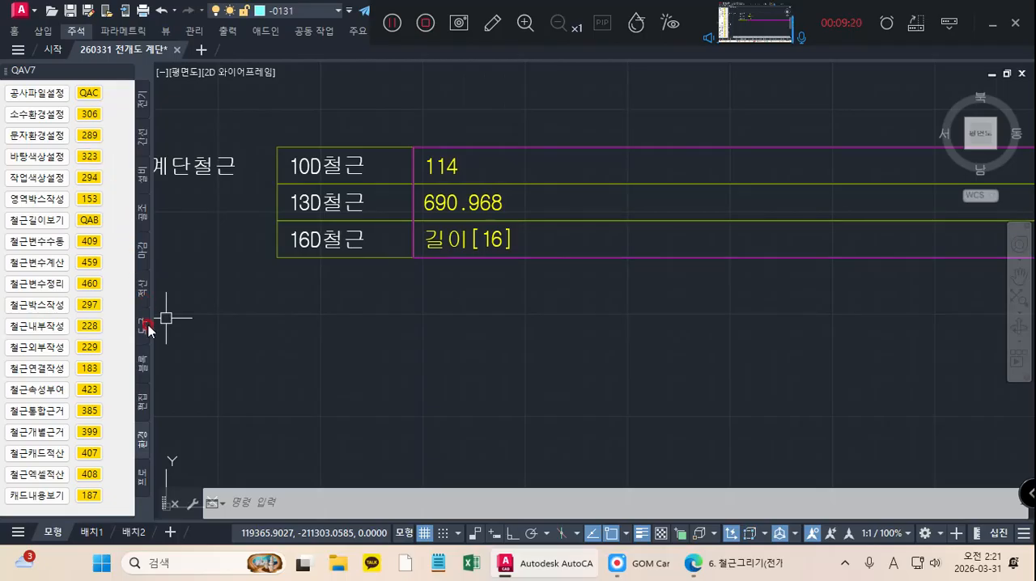
{"action": "left_click", "coordinate": [144, 403]}
{"action": "left_click", "coordinate": [96, 199]}
{"action": "left_click", "coordinate": [634, 317]}
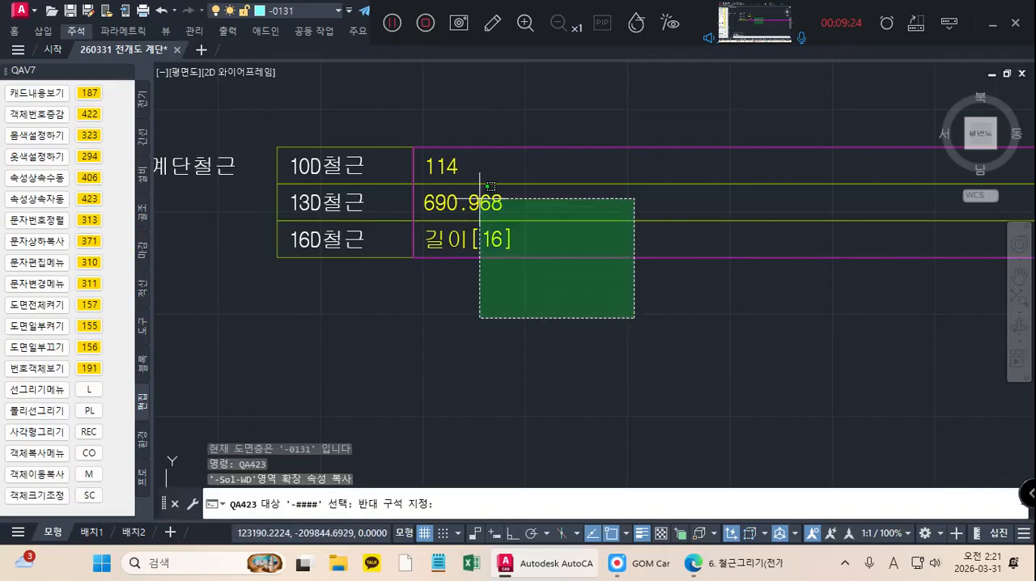
{"action": "left_click", "coordinate": [398, 123]}
{"action": "key", "text": "Return"}
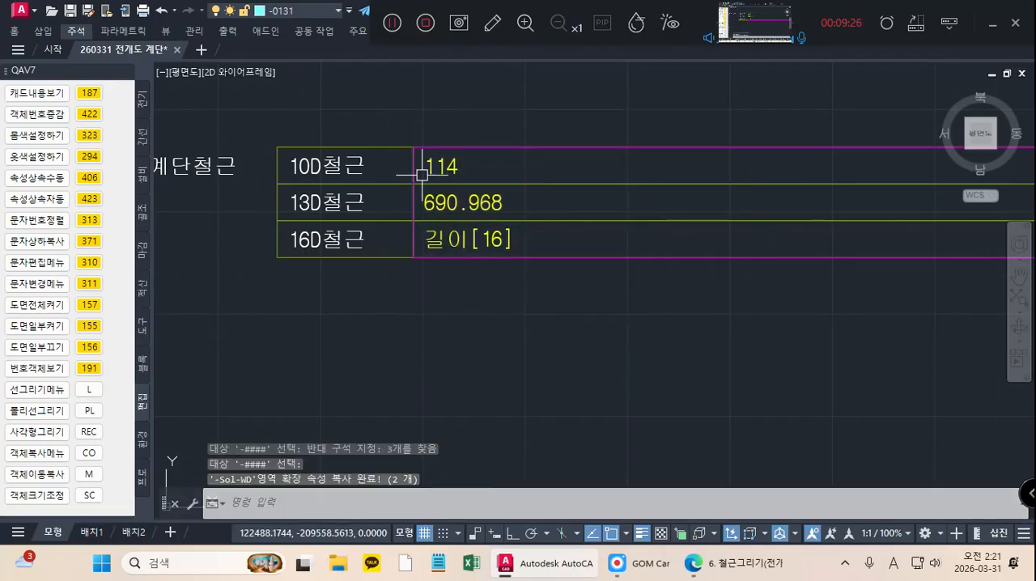
Step: Generate a quantity summary table from the stair rebar quantities with QA445 and place it beside the 계단철근 table
{"action": "type", "text": "Q"}
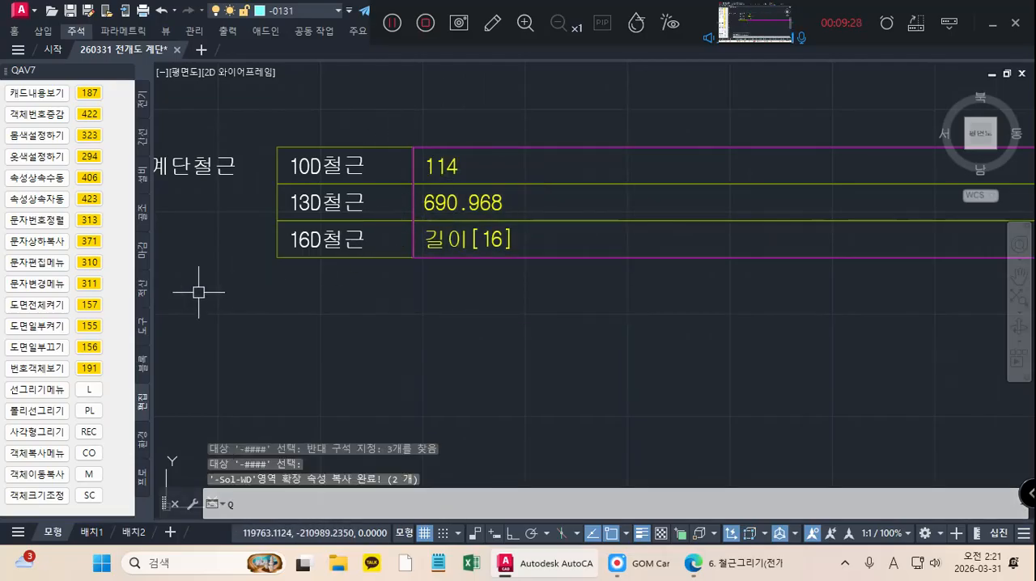
{"action": "type", "text": "A445"}
{"action": "key", "text": "Return"}
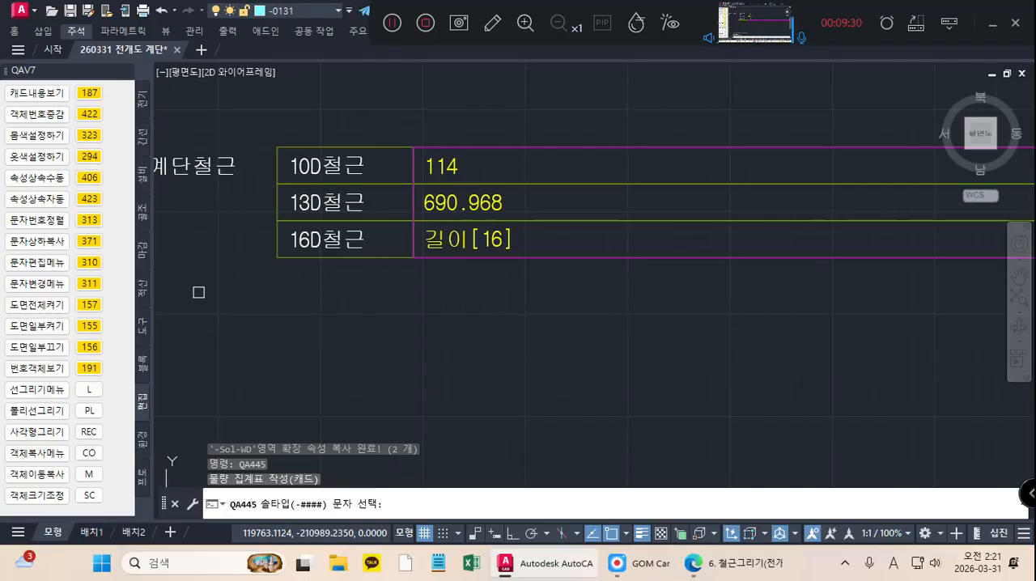
{"action": "left_click", "coordinate": [578, 313]}
{"action": "left_click", "coordinate": [380, 117]}
{"action": "scroll", "coordinate": [380, 117], "scroll_direction": "down", "scroll_amount": 3}
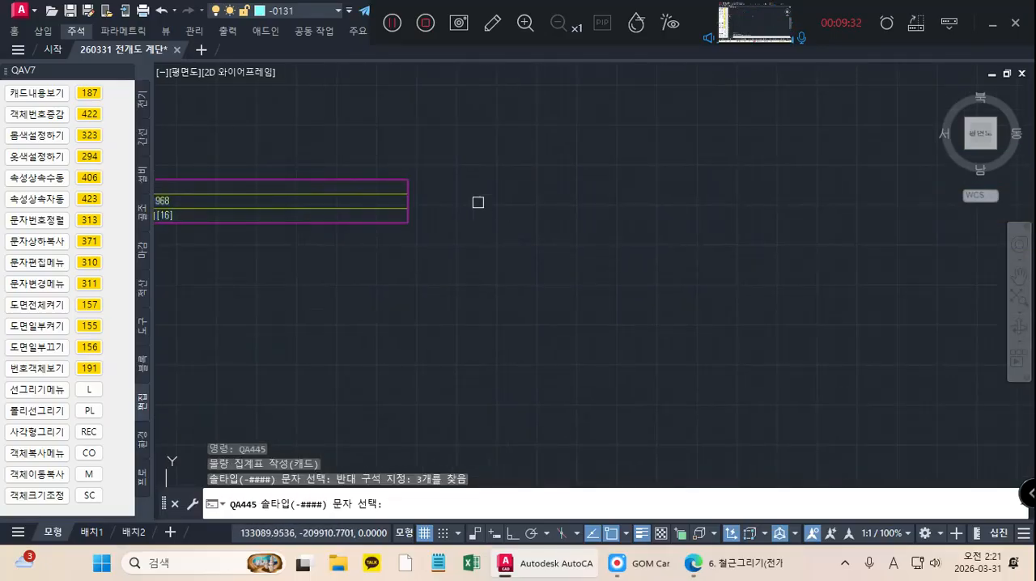
{"action": "key", "text": "Return"}
{"action": "left_click", "coordinate": [461, 180]}
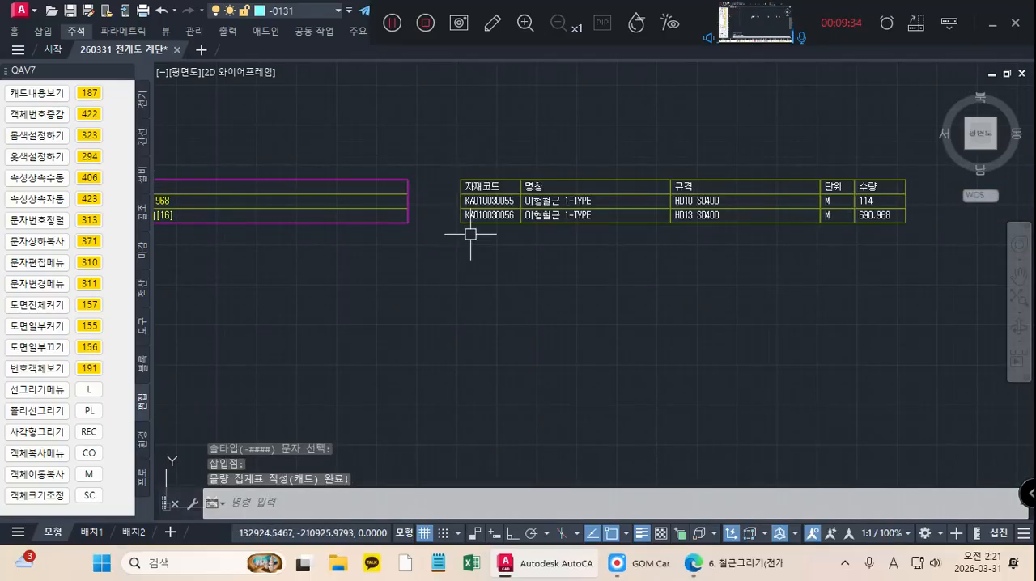
{"action": "scroll", "coordinate": [725, 237], "scroll_direction": "up", "scroll_amount": 2}
{"action": "scroll", "coordinate": [531, 224], "scroll_direction": "down", "scroll_amount": 4}
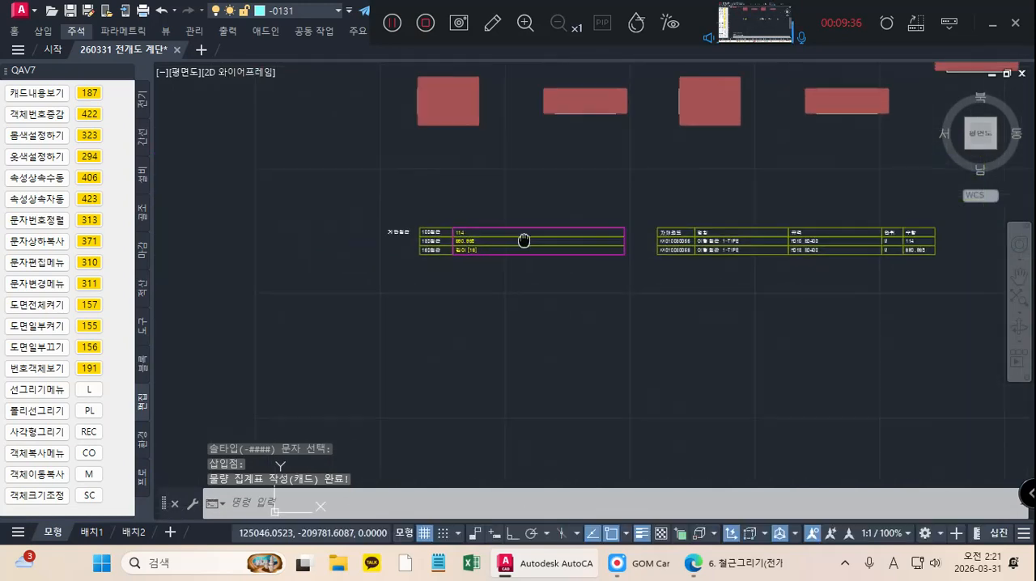
Step: Generate the itemised cost table from the stair rebar quantities with QA407, place it below the 계단철근 table and review it
{"action": "left_click", "coordinate": [142, 447]}
{"action": "left_click", "coordinate": [91, 458]}
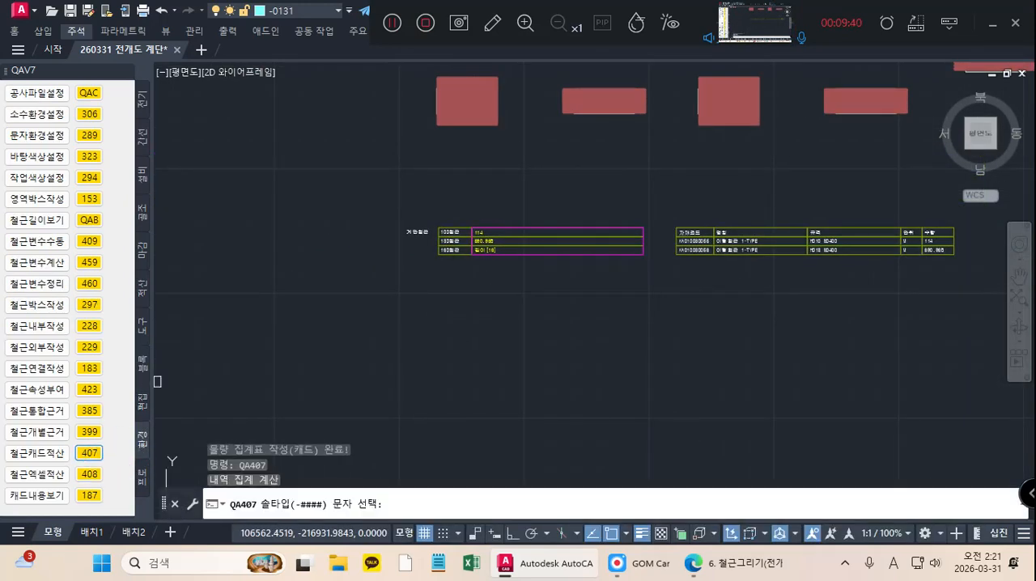
{"action": "left_click", "coordinate": [551, 291]}
{"action": "left_click", "coordinate": [432, 187]}
{"action": "middle_click_drag", "start_coordinate": [511, 315], "coordinate": [486, 298]}
{"action": "key", "text": "Return"}
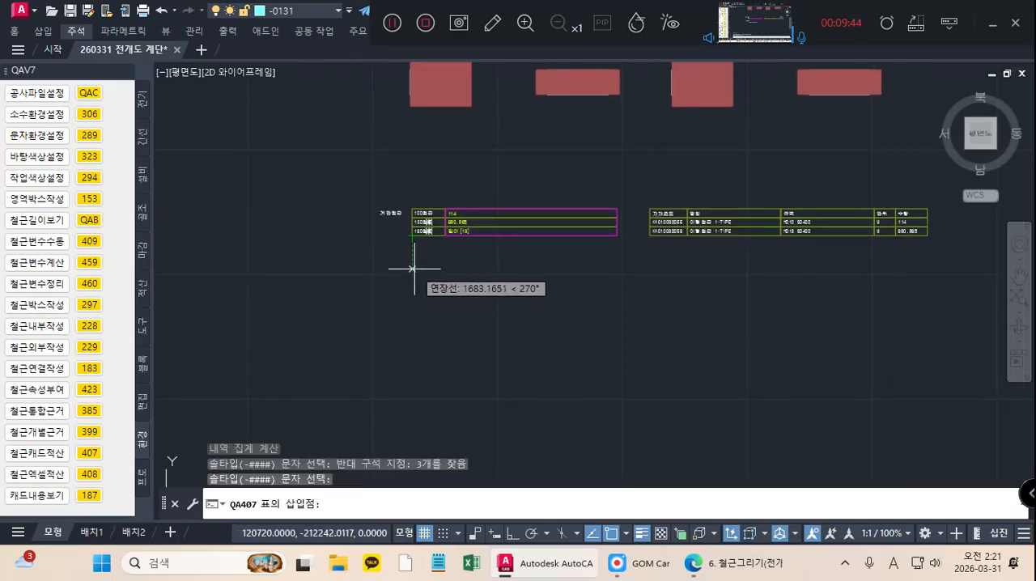
{"action": "left_click", "coordinate": [416, 271]}
{"action": "middle_click_drag", "start_coordinate": [522, 314], "coordinate": [343, 283]}
{"action": "mouse_move", "coordinate": [771, 300]}
{"action": "middle_mouse_down"}
{"action": "mouse_move", "coordinate": [634, 291]}
{"action": "mouse_move", "coordinate": [572, 306]}
{"action": "middle_mouse_up"}
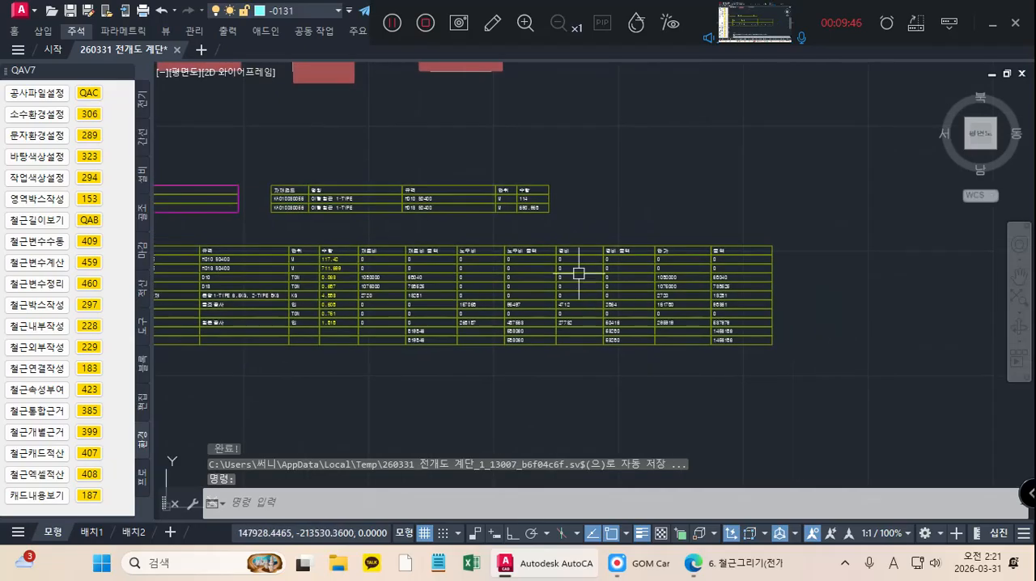
{"action": "scroll", "coordinate": [561, 283], "scroll_direction": "up", "scroll_amount": 2}
{"action": "scroll", "coordinate": [511, 277], "scroll_direction": "down", "scroll_amount": 6}
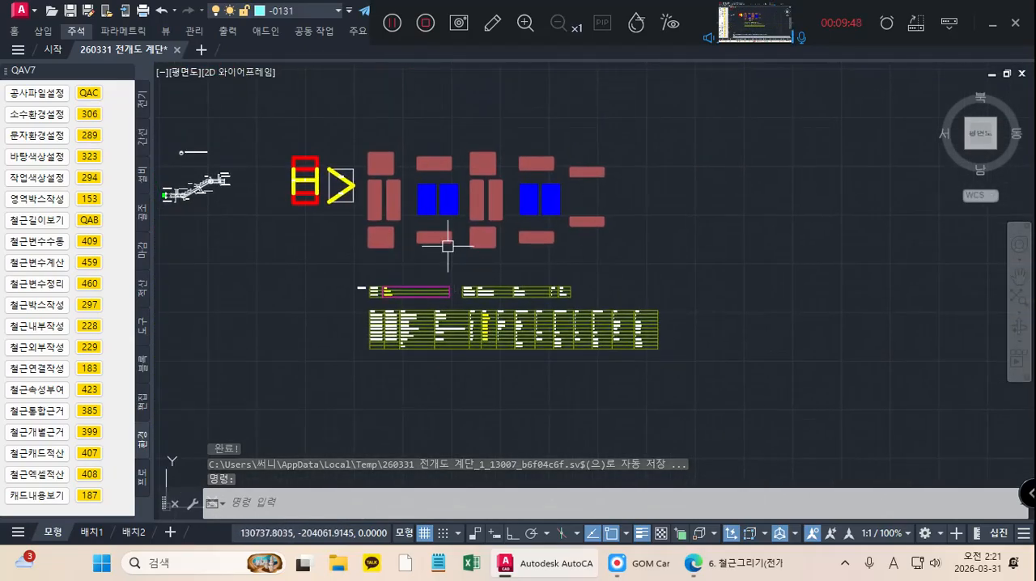
{"action": "scroll", "coordinate": [375, 250], "scroll_direction": "up", "scroll_amount": 2}
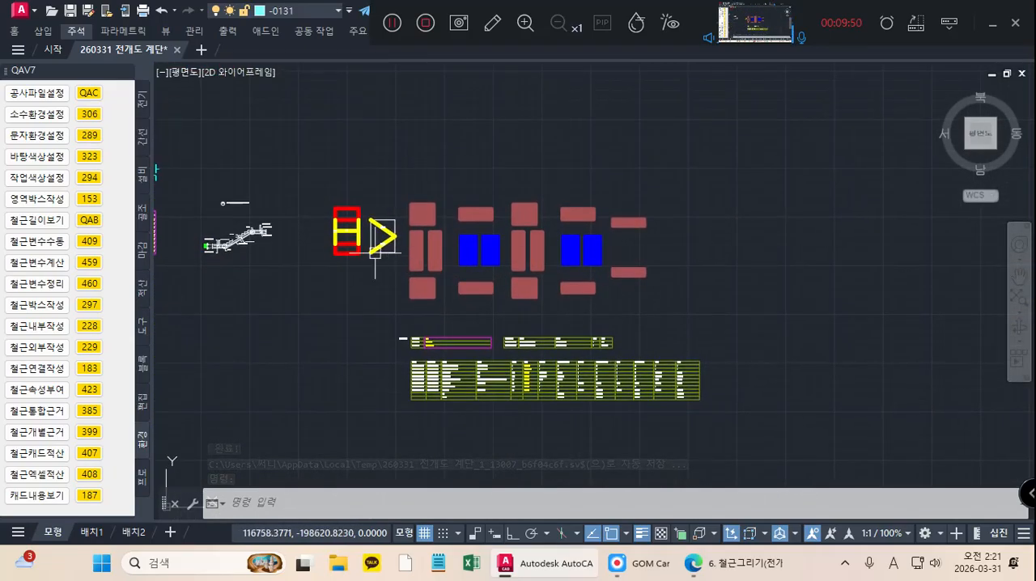
{"action": "scroll", "coordinate": [373, 248], "scroll_direction": "up", "scroll_amount": 2}
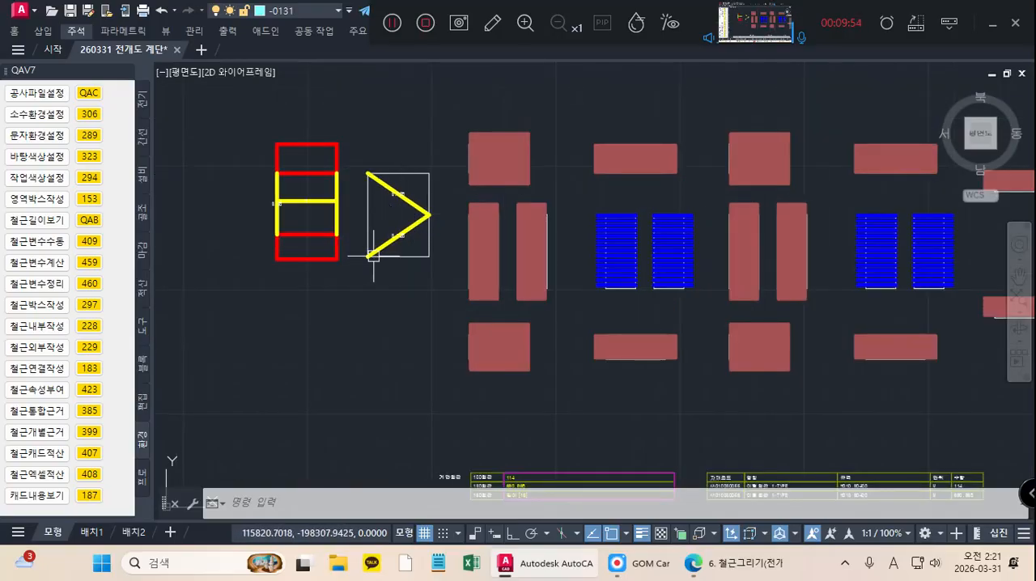
Step: Review the rebar layout in the staircase section detail and the overall arrangement of the development drawings and quantity tables
{"action": "scroll", "coordinate": [524, 302], "scroll_direction": "down", "scroll_amount": 2}
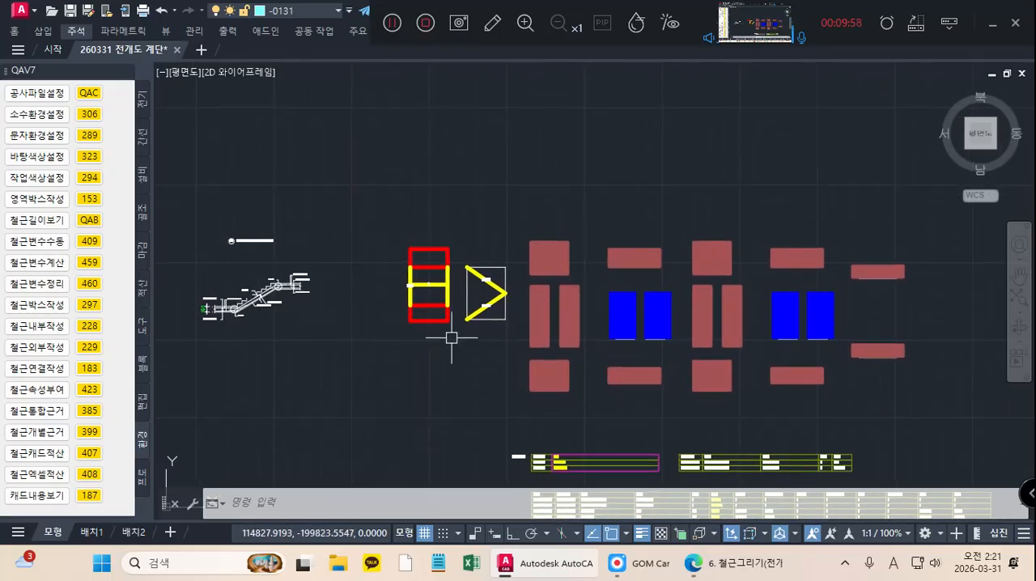
{"action": "scroll", "coordinate": [220, 296], "scroll_direction": "up", "scroll_amount": 6}
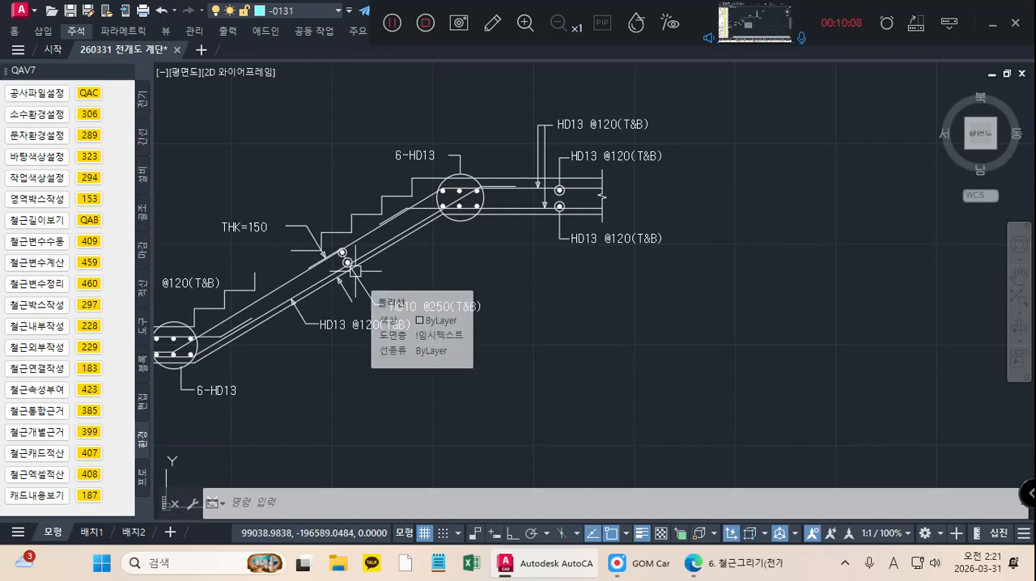
{"action": "middle_click_drag", "start_coordinate": [372, 267], "coordinate": [457, 261]}
{"action": "middle_click_drag", "start_coordinate": [394, 287], "coordinate": [437, 270]}
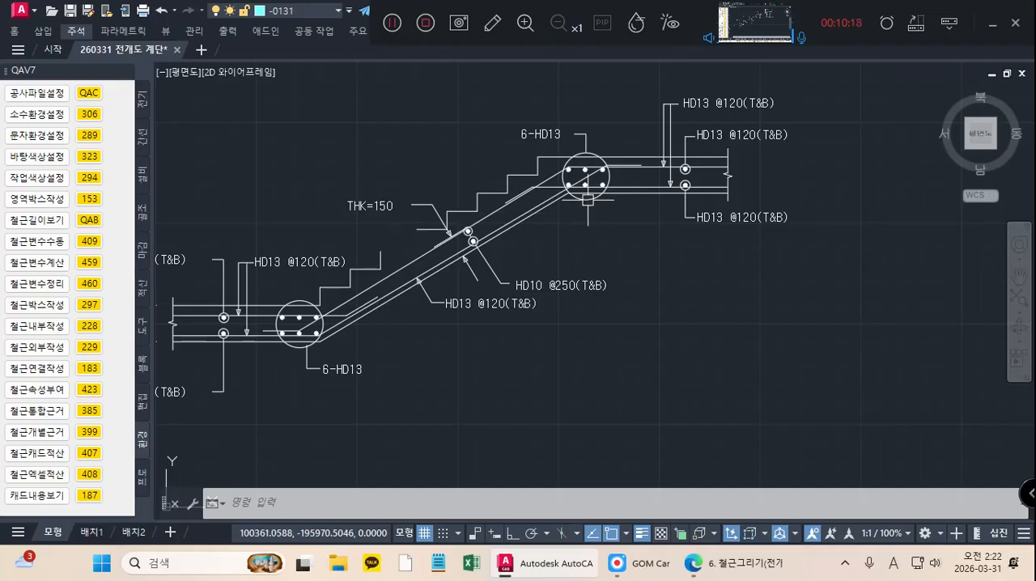
{"action": "middle_click_drag", "start_coordinate": [583, 227], "coordinate": [591, 252]}
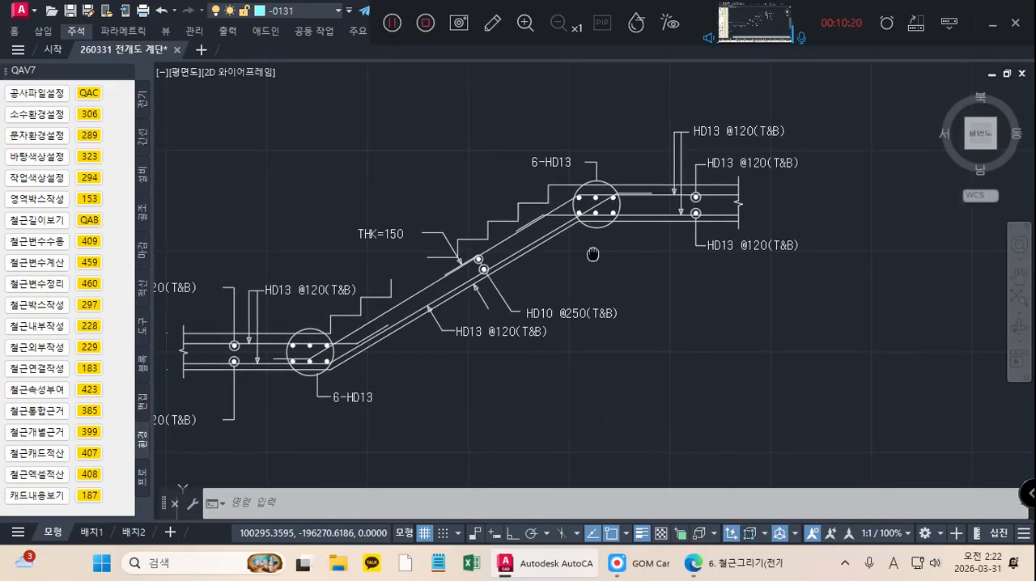
{"action": "scroll", "coordinate": [591, 251], "scroll_direction": "down", "scroll_amount": 3}
{"action": "scroll", "coordinate": [592, 256], "scroll_direction": "down", "scroll_amount": 5}
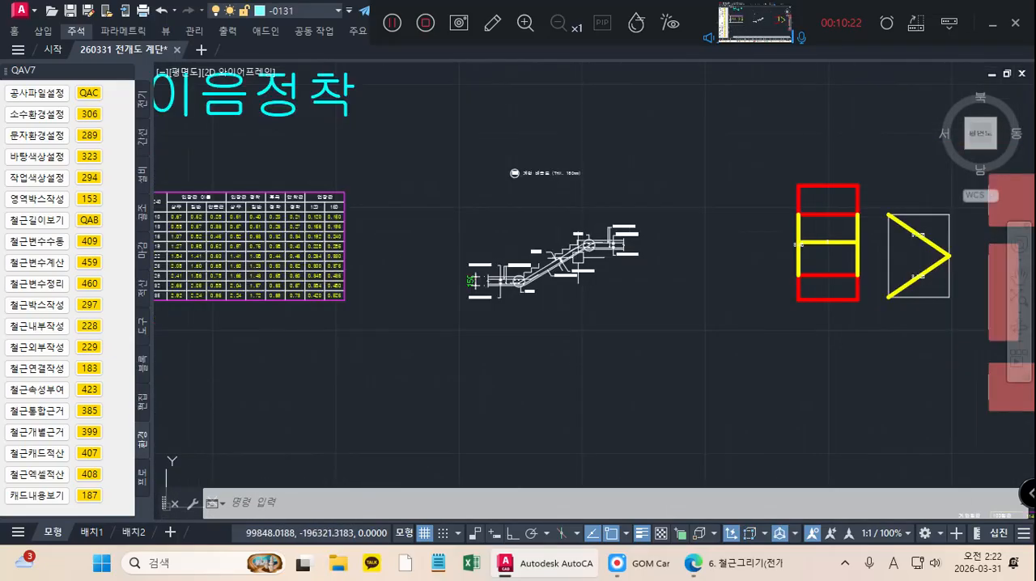
{"action": "middle_click_drag", "start_coordinate": [553, 217], "coordinate": [507, 295]}
{"action": "scroll", "coordinate": [507, 295], "scroll_direction": "down", "scroll_amount": 2}
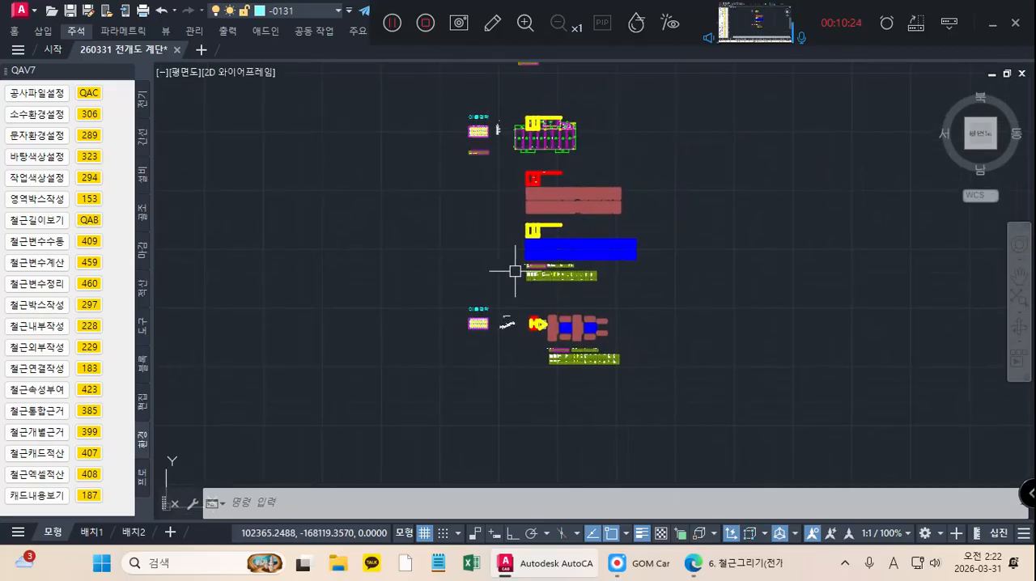
{"action": "scroll", "coordinate": [513, 253], "scroll_direction": "down", "scroll_amount": 2}
{"action": "middle_click_drag", "start_coordinate": [513, 252], "coordinate": [488, 362]}
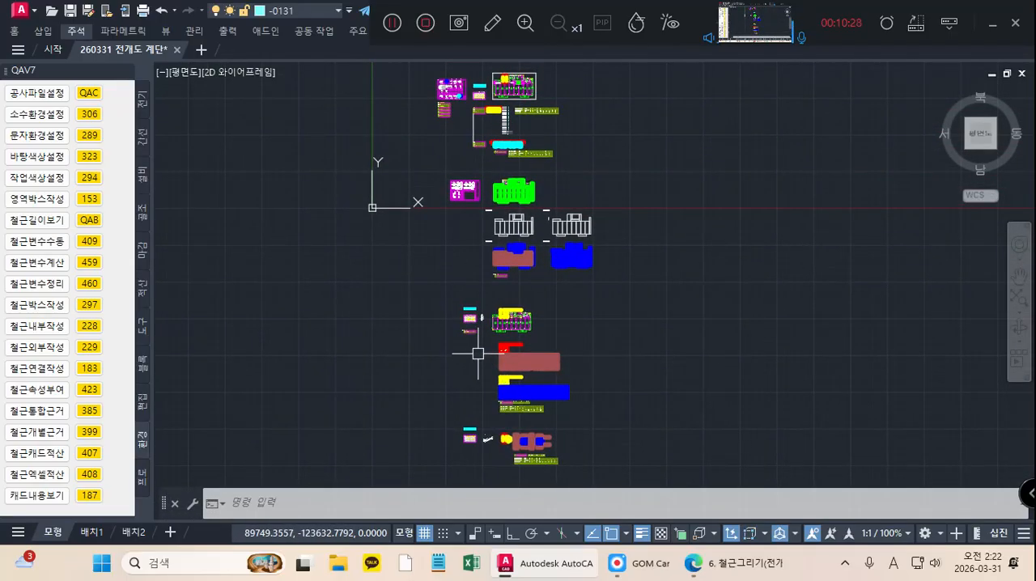